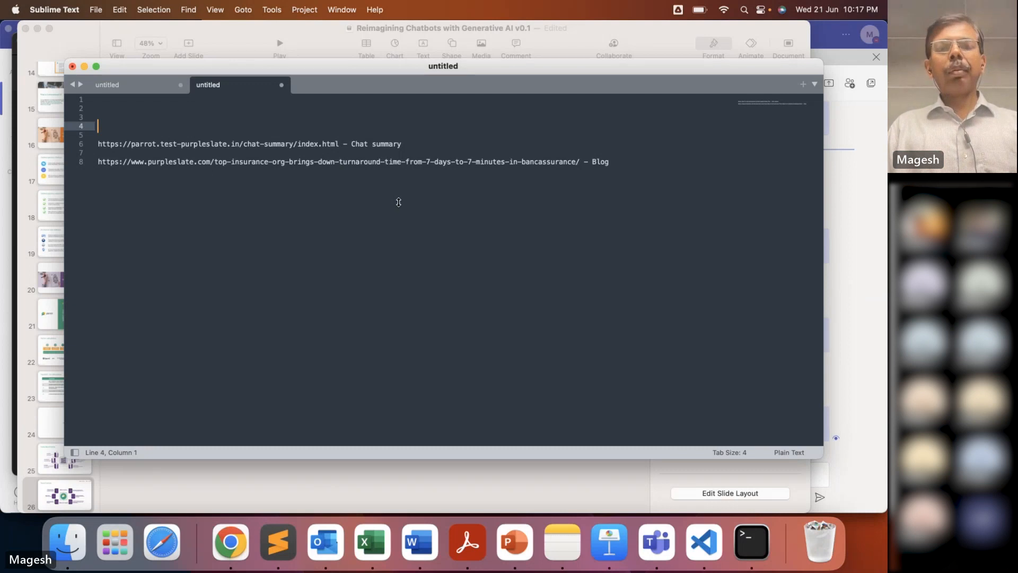
{"action": "key", "text": "super+Tab"}
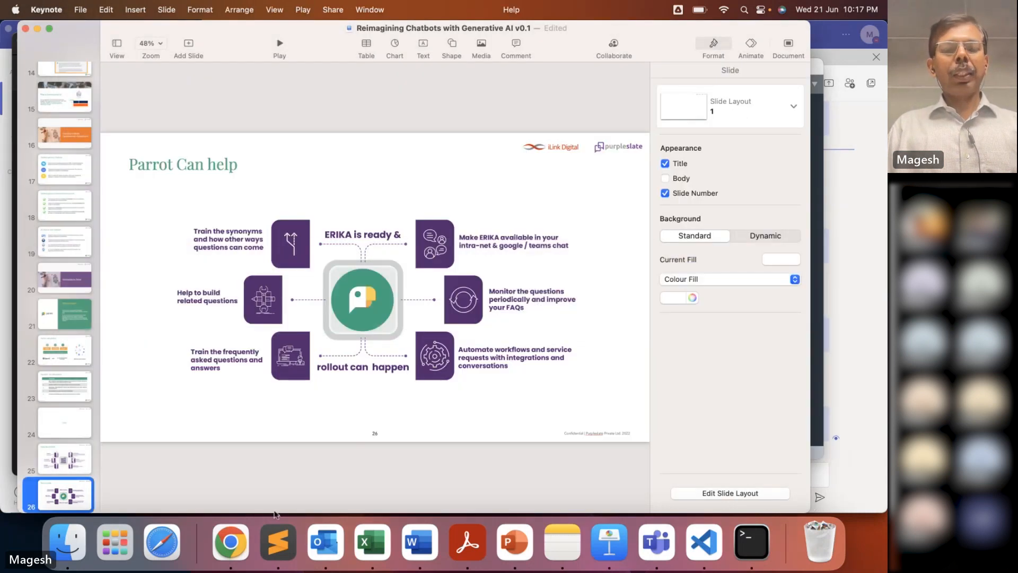
{"action": "left_click", "coordinate": [231, 541]}
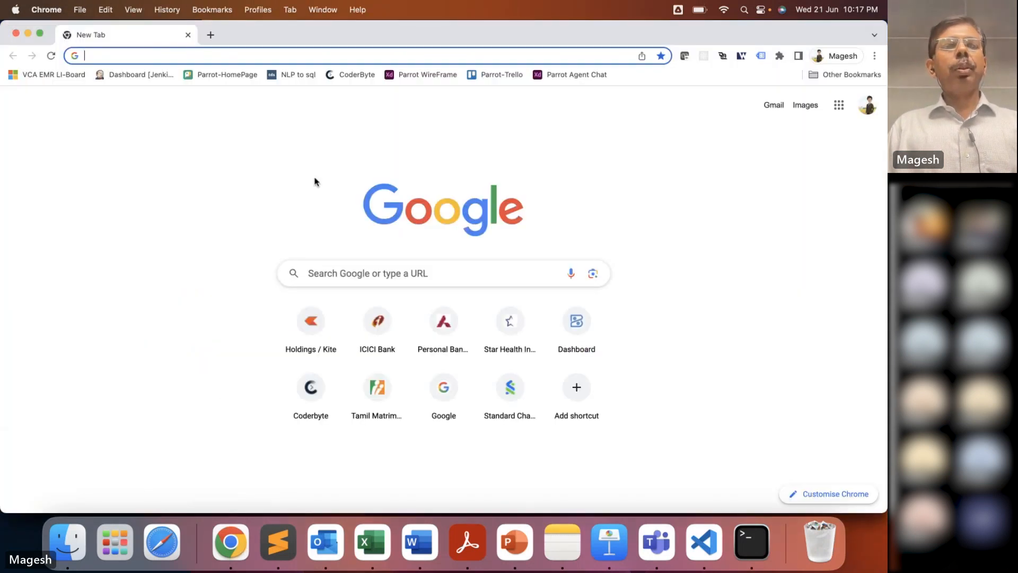
{"action": "type", "text": "www.purpleslate.com"}
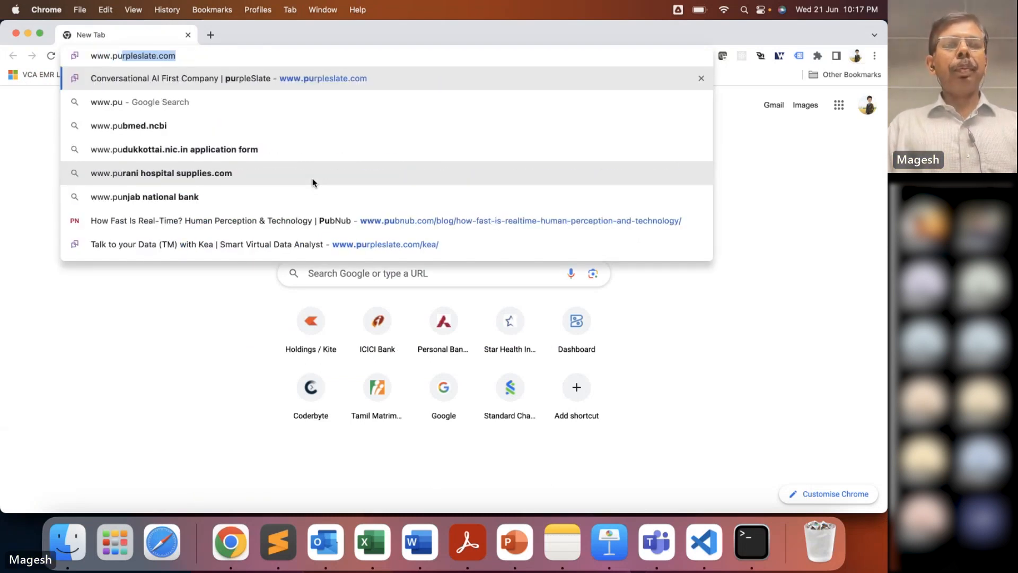
{"action": "key", "text": "Right"}
{"action": "type", "text": "/f"}
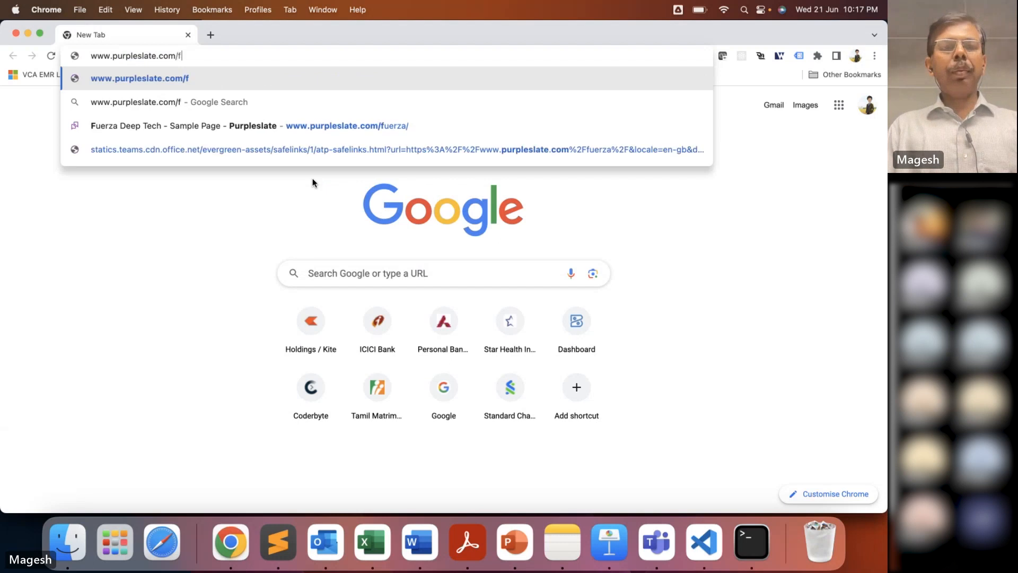
{"action": "type", "text": "uerza"}
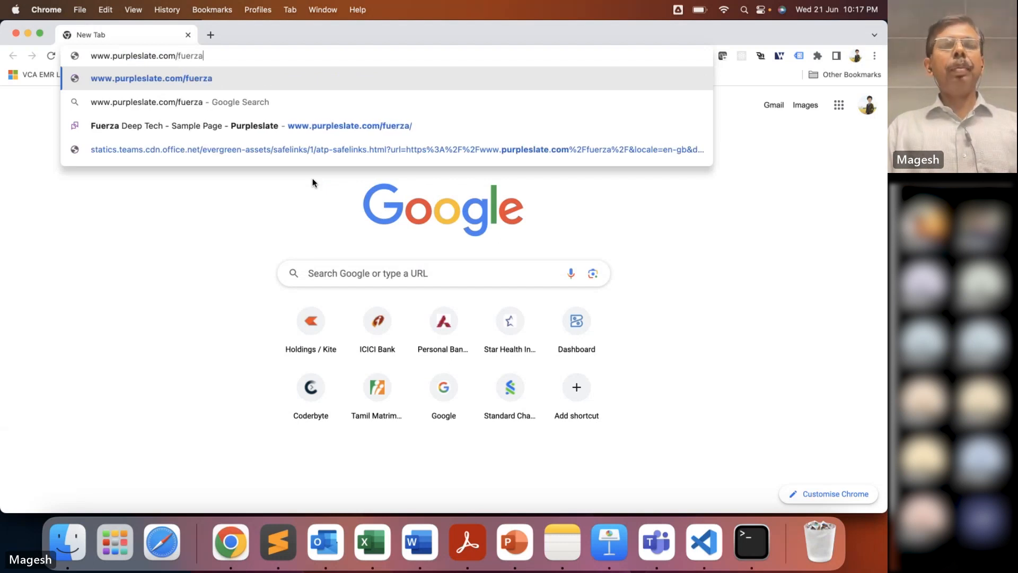
{"action": "key", "text": "Return"}
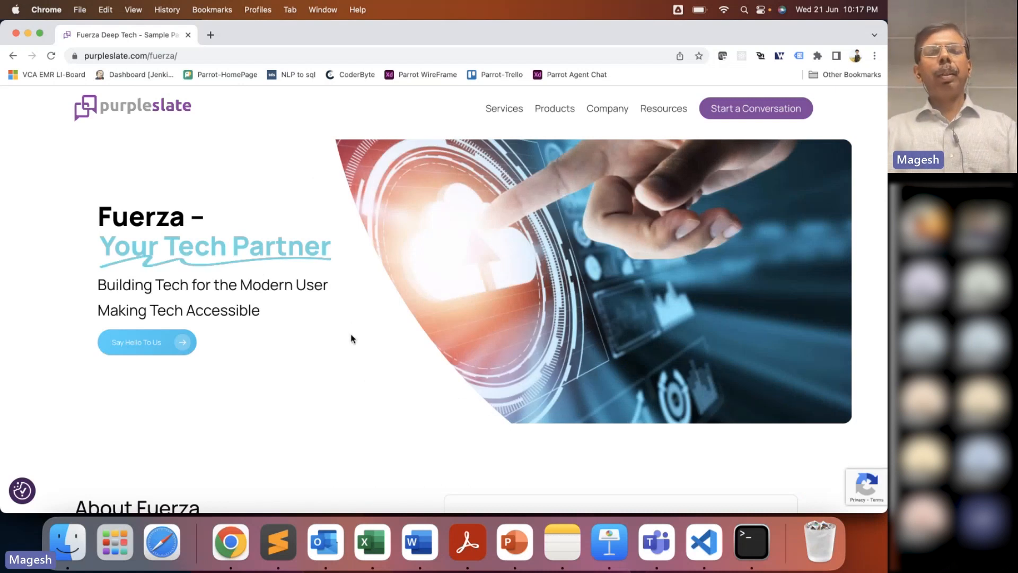
Read through the Fuerza page from the company introduction and journey to the payroll, attendance, benefits and client sections, down to the footer.
{"action": "scroll", "coordinate": [351, 339], "scroll_direction": "down", "scroll_amount": 6}
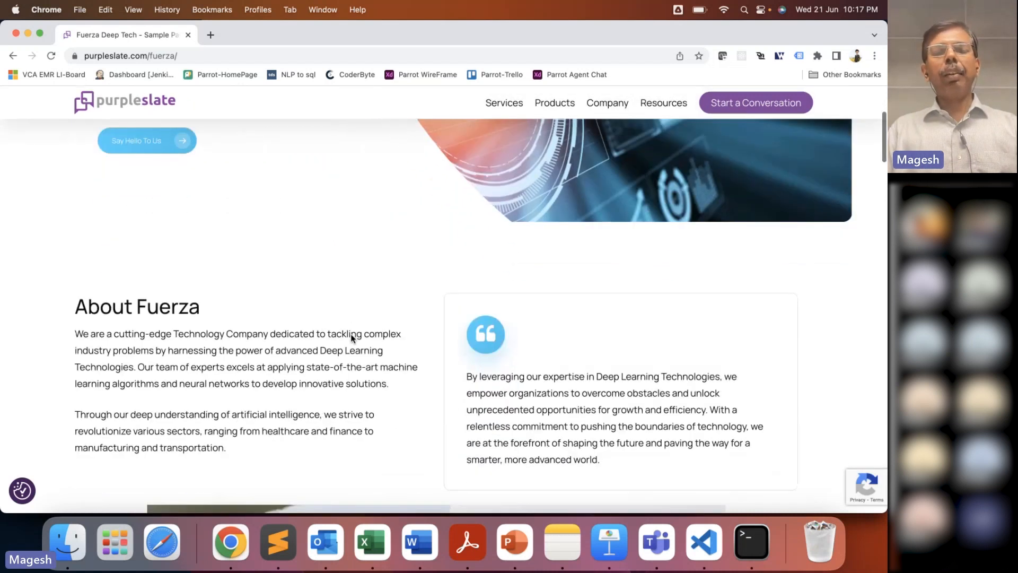
{"action": "scroll", "coordinate": [351, 338], "scroll_direction": "down", "scroll_amount": 5}
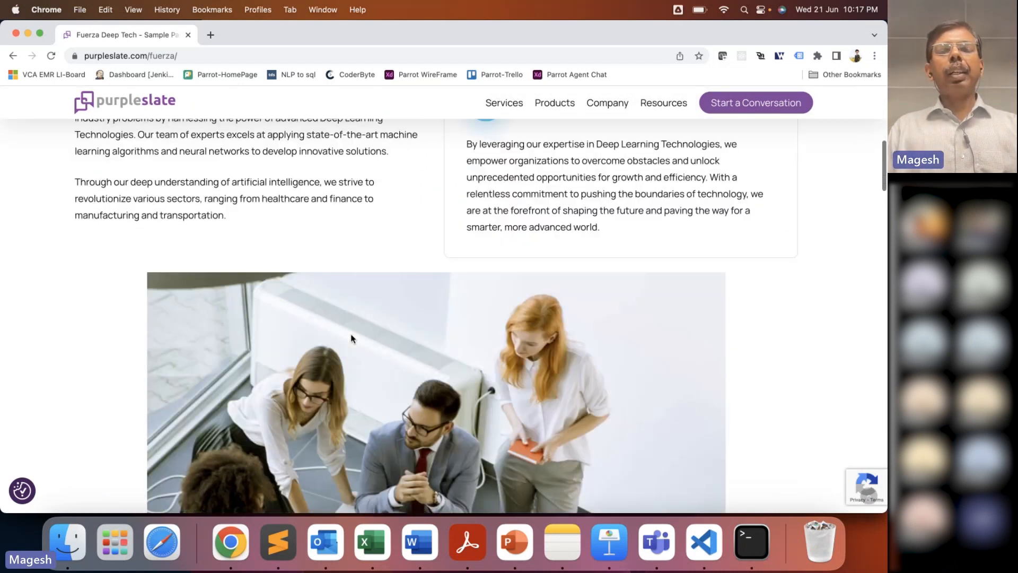
{"action": "scroll", "coordinate": [351, 338], "scroll_direction": "down", "scroll_amount": 7}
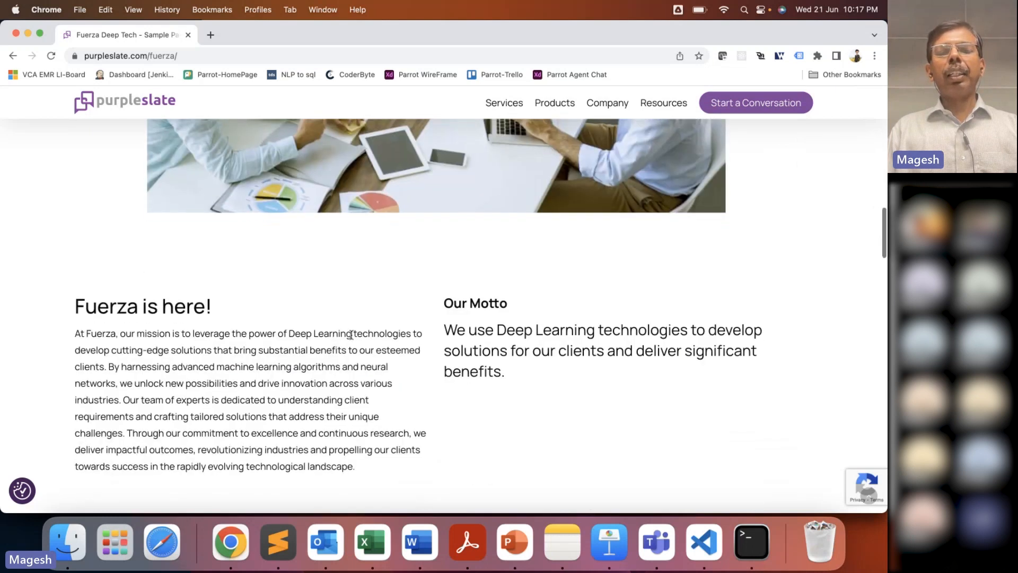
{"action": "scroll", "coordinate": [351, 335], "scroll_direction": "down", "scroll_amount": 6}
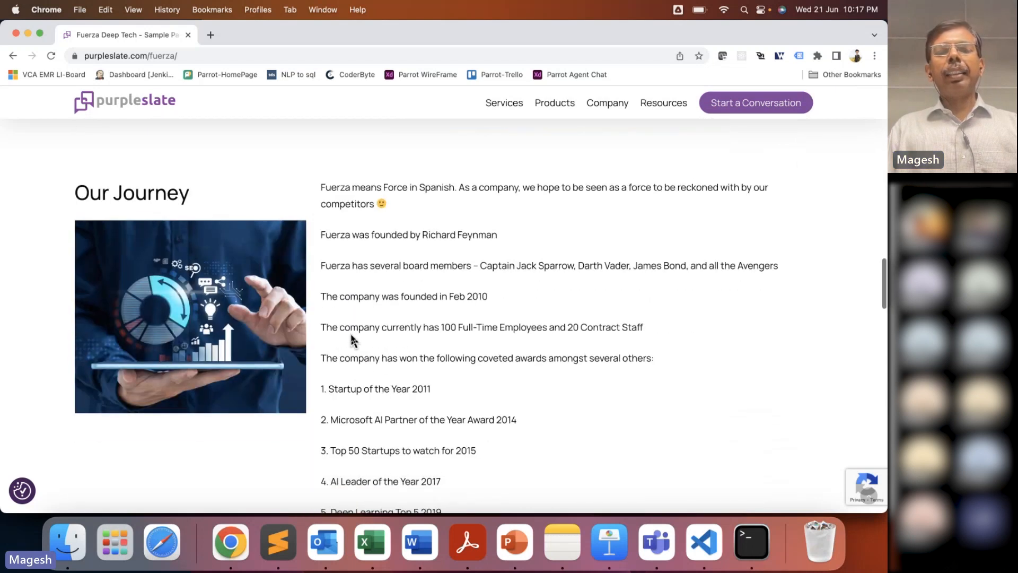
{"action": "scroll", "coordinate": [351, 335], "scroll_direction": "down", "scroll_amount": 1}
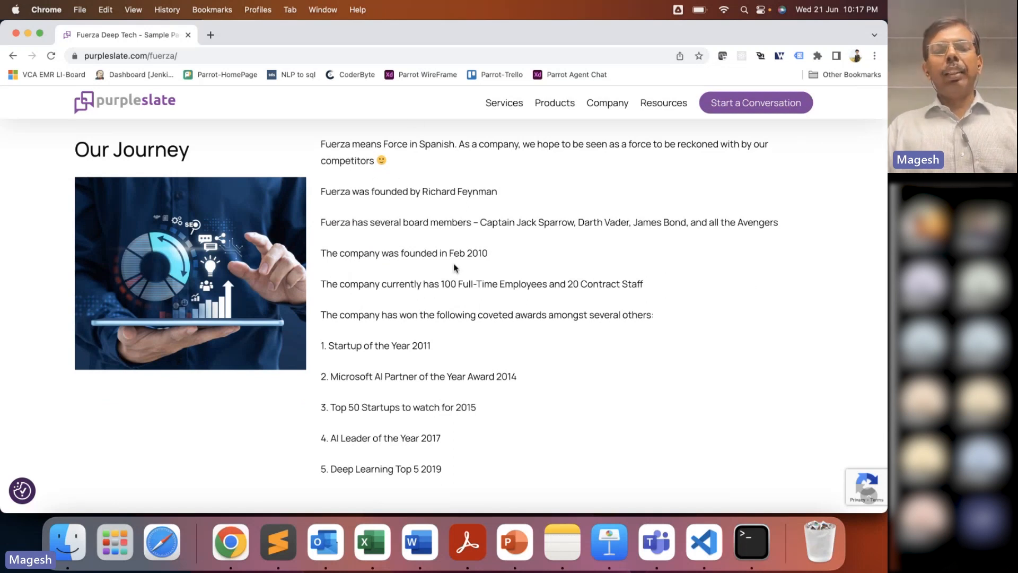
{"action": "scroll", "coordinate": [455, 267], "scroll_direction": "down", "scroll_amount": 10}
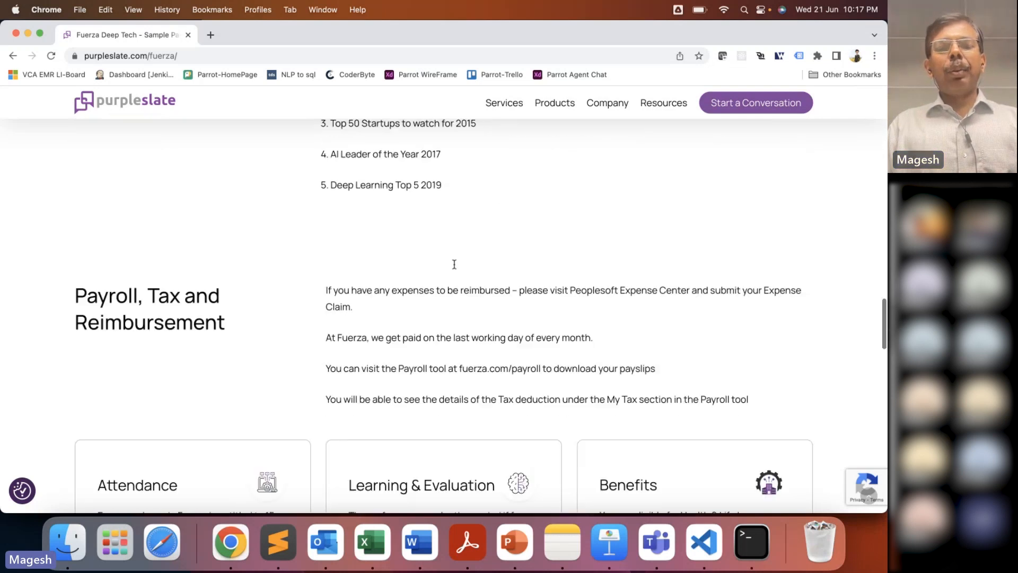
{"action": "scroll", "coordinate": [454, 267], "scroll_direction": "down", "scroll_amount": 3}
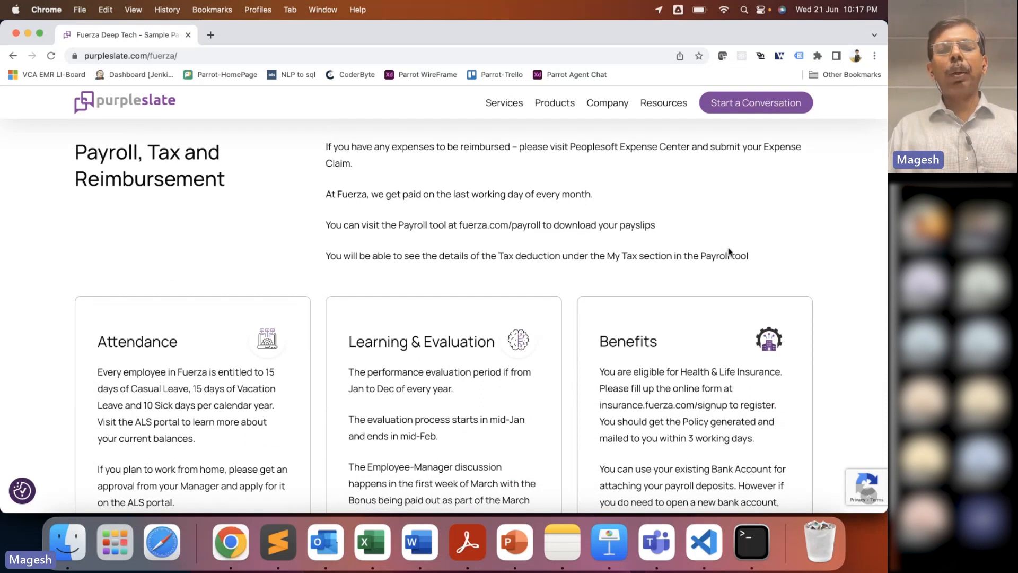
{"action": "scroll", "coordinate": [729, 251], "scroll_direction": "down", "scroll_amount": 6}
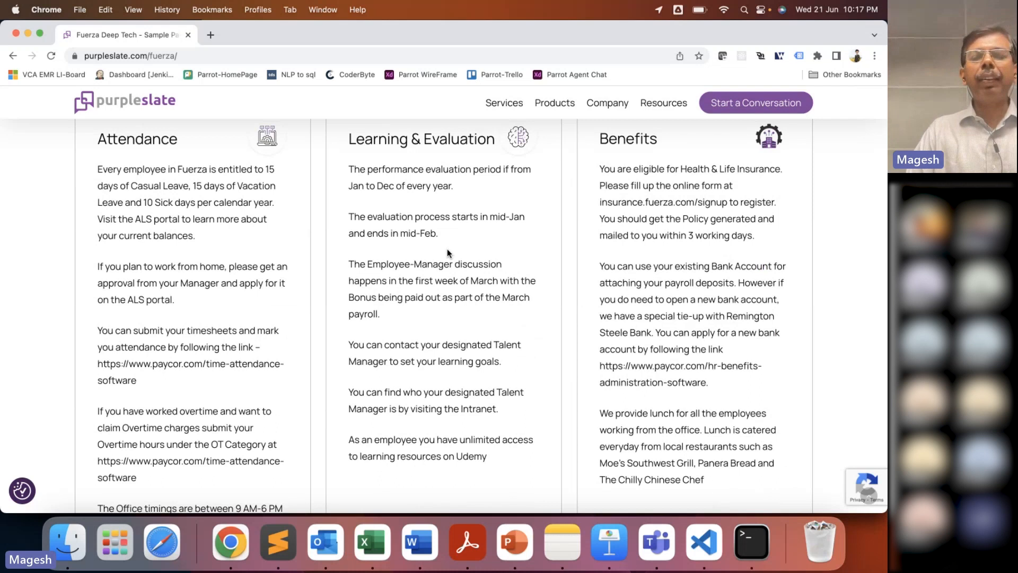
{"action": "scroll", "coordinate": [692, 208], "scroll_direction": "down", "scroll_amount": 8}
{"action": "scroll", "coordinate": [693, 209], "scroll_direction": "down", "scroll_amount": 9}
{"action": "scroll", "coordinate": [690, 209], "scroll_direction": "left", "scroll_amount": 5}
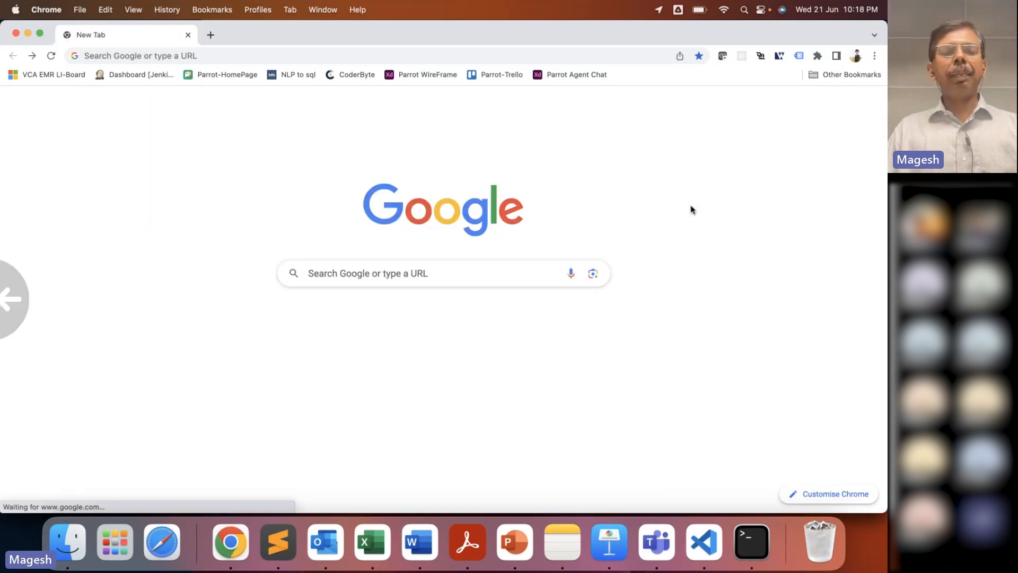
{"action": "left_click", "coordinate": [30, 57]}
{"action": "scroll", "coordinate": [399, 241], "scroll_direction": "down", "scroll_amount": 10}
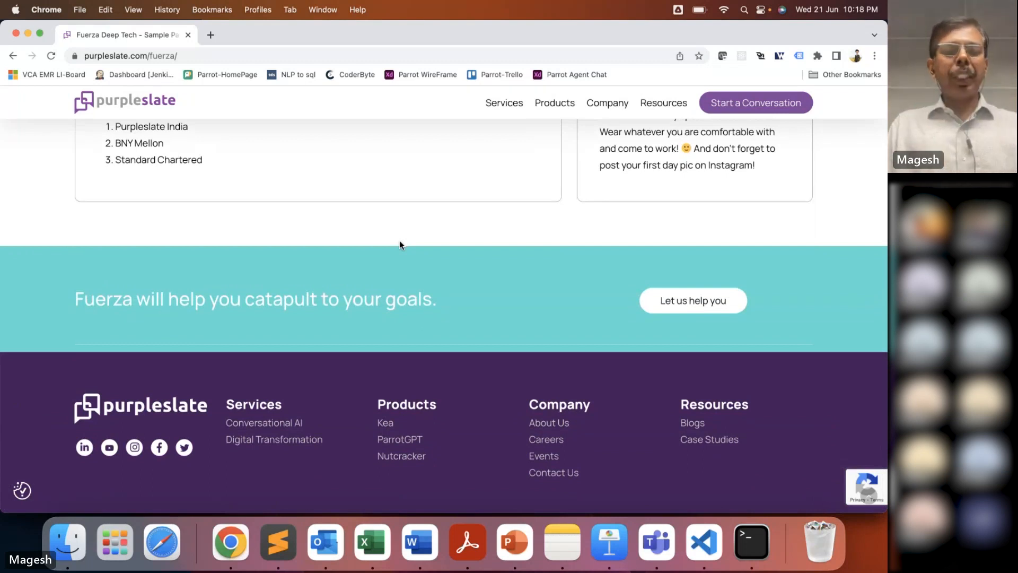
Switch to Finder and open Woody.csv from the Downloads folder in Microsoft Excel.
{"action": "left_click", "coordinate": [76, 541]}
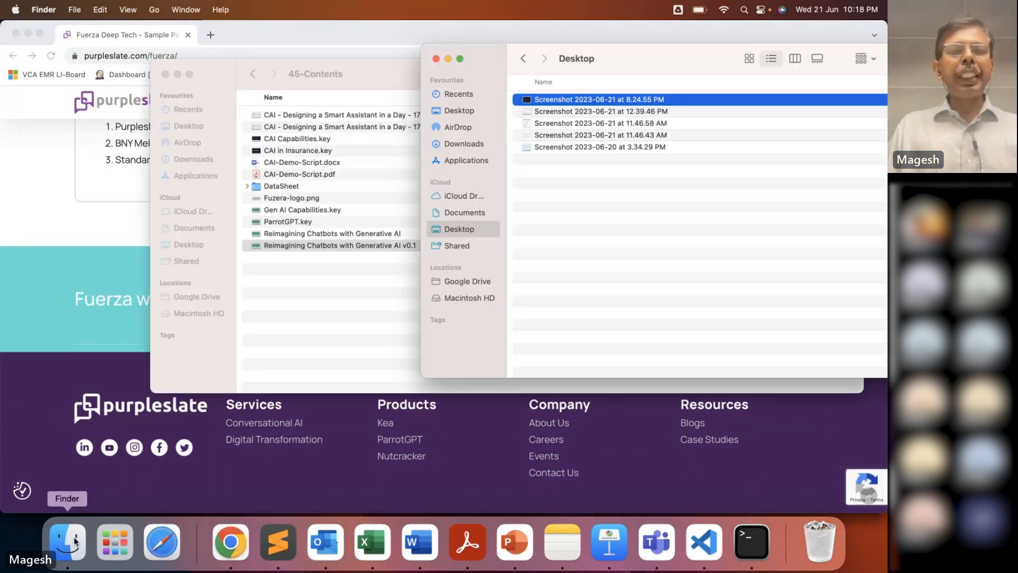
{"action": "left_click", "coordinate": [190, 157]}
{"action": "left_click", "coordinate": [190, 157]}
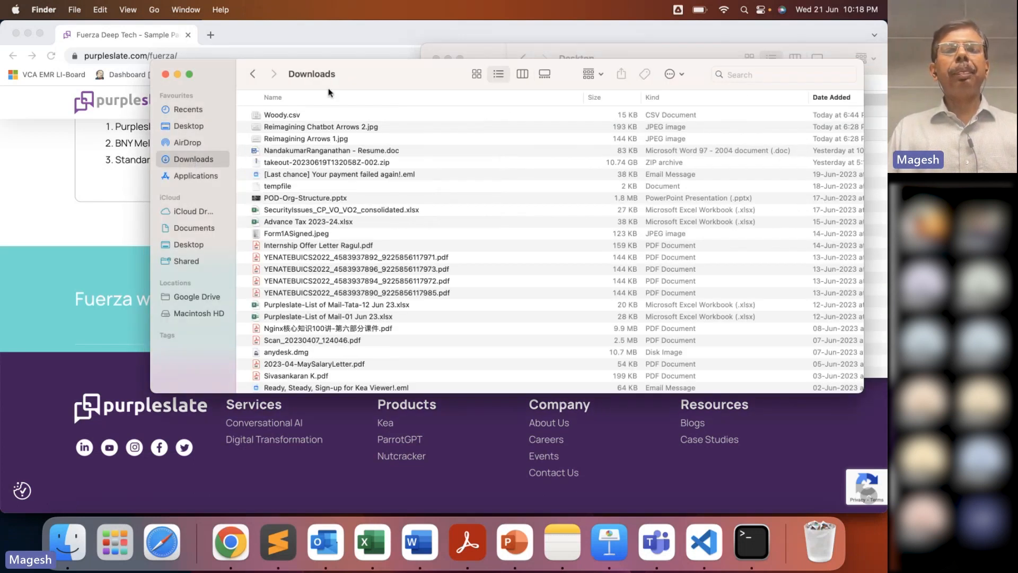
{"action": "left_click", "coordinate": [297, 116]}
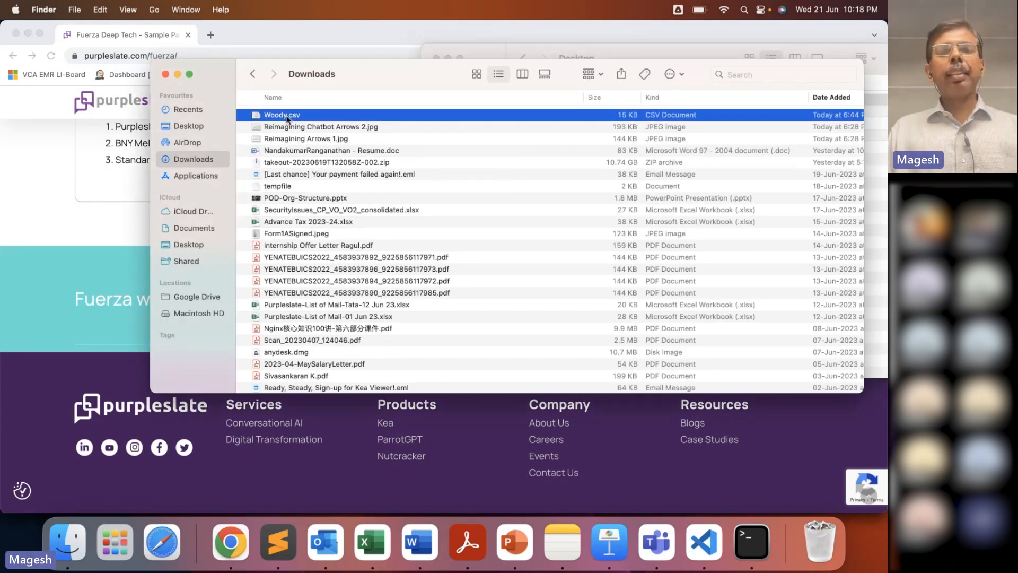
{"action": "right_click", "coordinate": [292, 115]}
{"action": "mouse_move", "coordinate": [353, 137]}
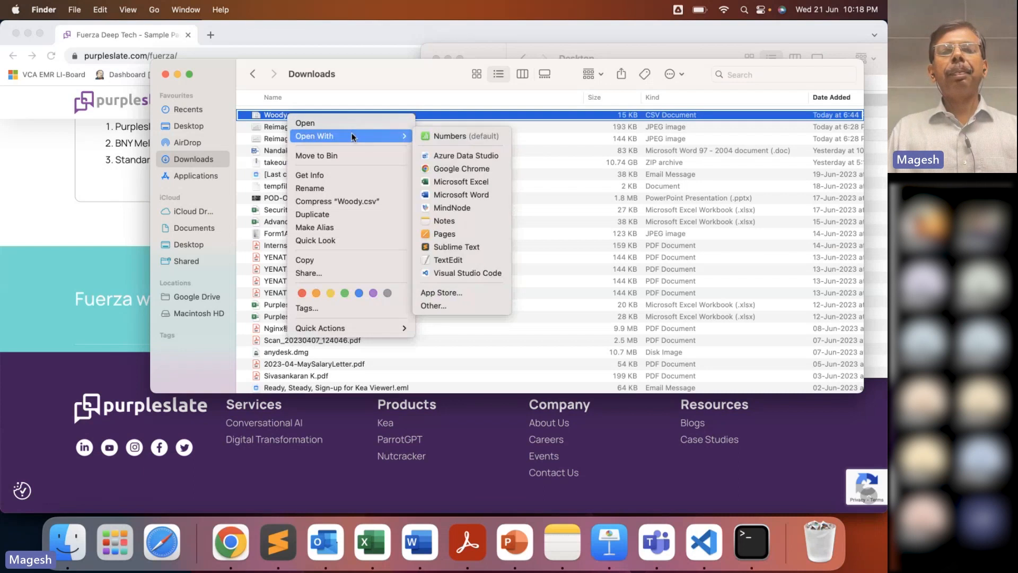
{"action": "left_click", "coordinate": [464, 183]}
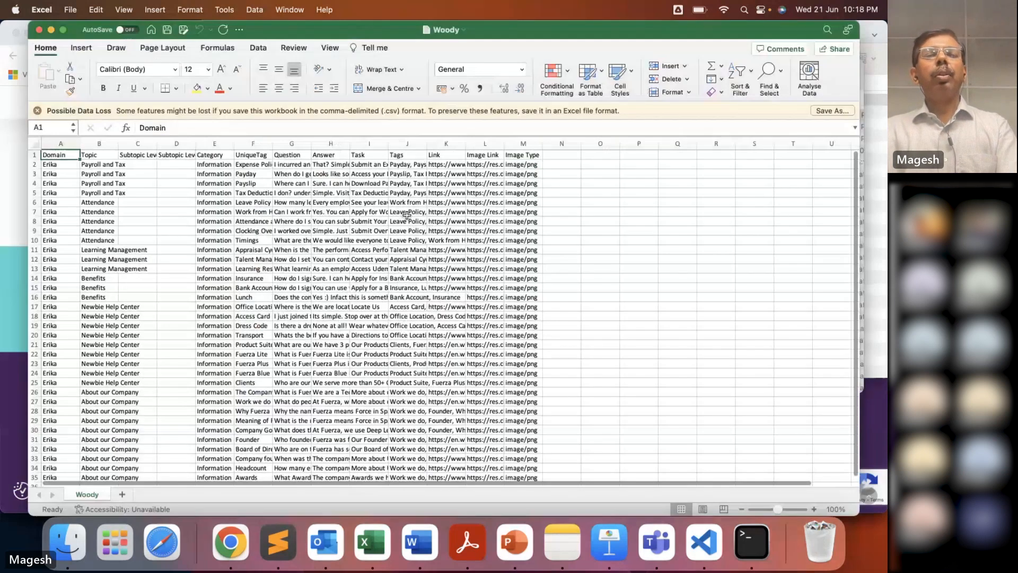
Auto-fit the widths of the Question and Answer columns to their contents.
{"action": "double_click", "coordinate": [311, 143]}
{"action": "left_click", "coordinate": [352, 165]}
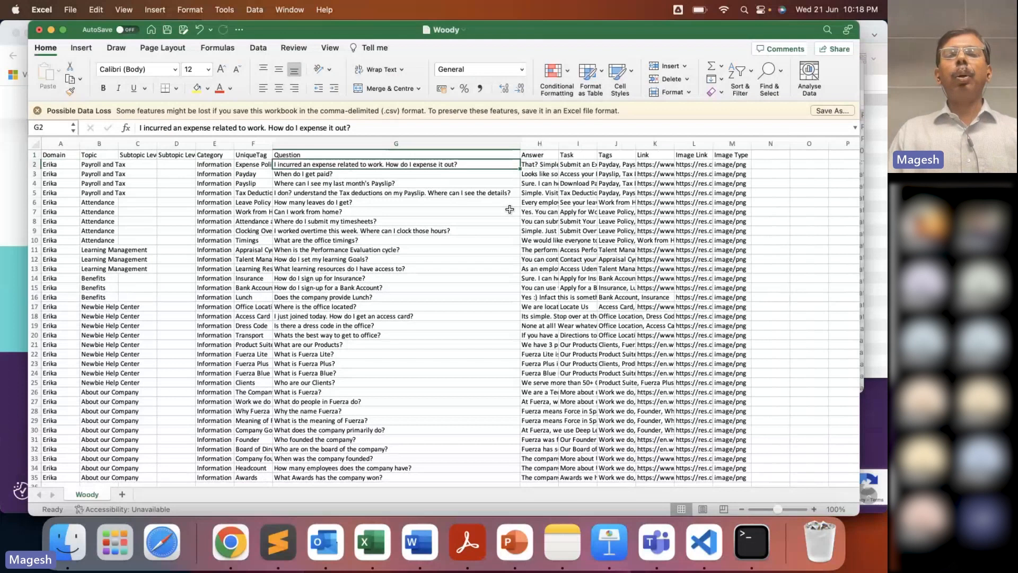
{"action": "double_click", "coordinate": [557, 142]}
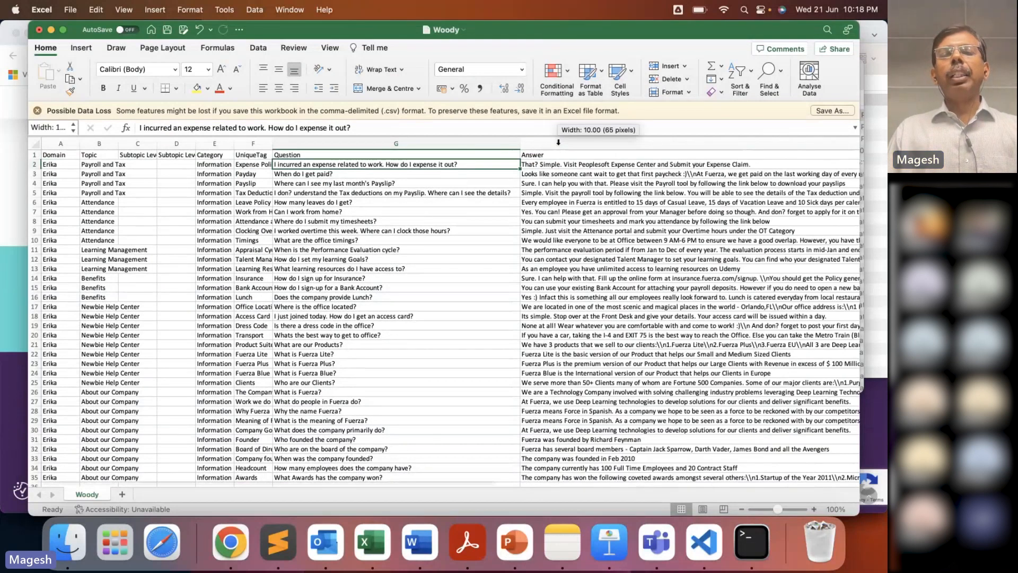
Review the entries in the Question column down to the last row and select all questions, G2:G35.
{"action": "key", "text": "Right"}
{"action": "scroll", "coordinate": [357, 274], "scroll_direction": "down", "scroll_amount": 5}
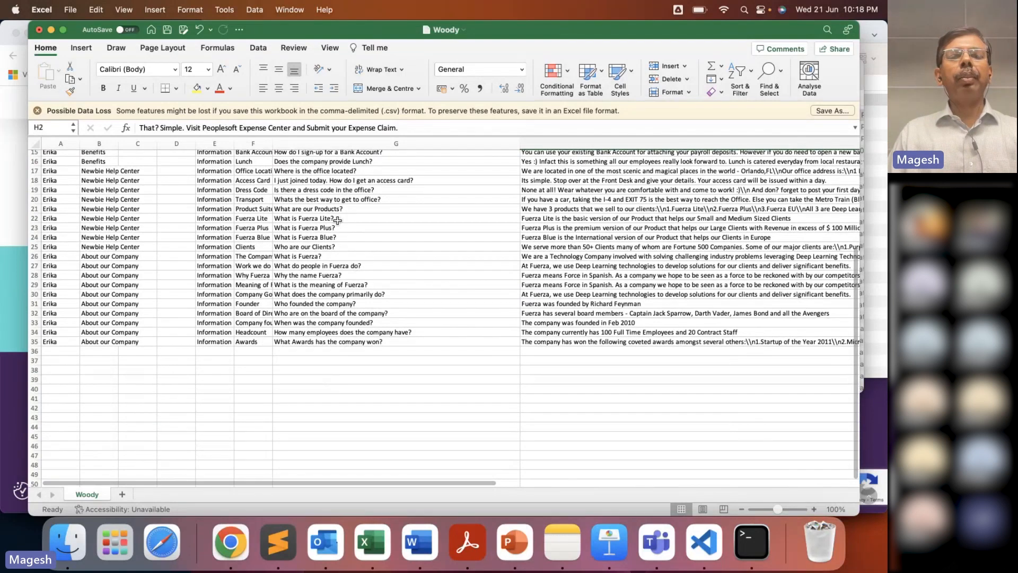
{"action": "left_click", "coordinate": [340, 246]}
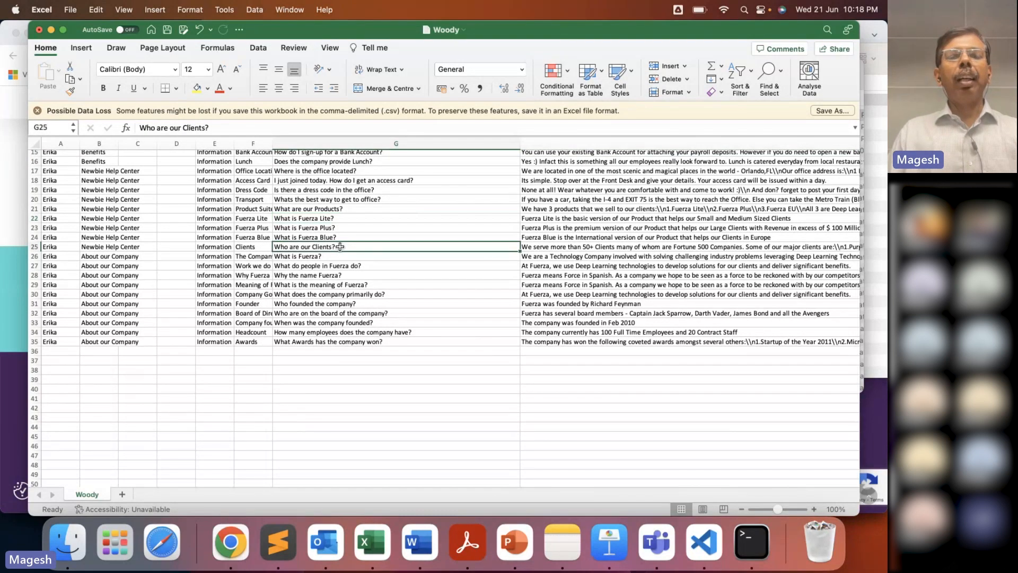
{"action": "left_click", "coordinate": [337, 258]}
{"action": "scroll", "coordinate": [339, 265], "scroll_direction": "up", "scroll_amount": 5}
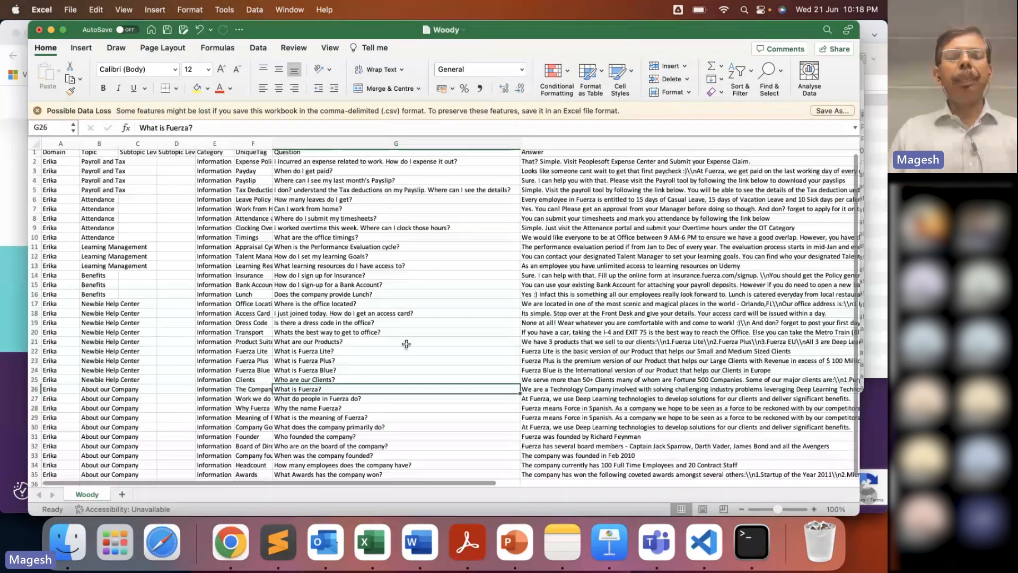
{"action": "left_click", "coordinate": [349, 199]}
{"action": "left_click", "coordinate": [339, 210]}
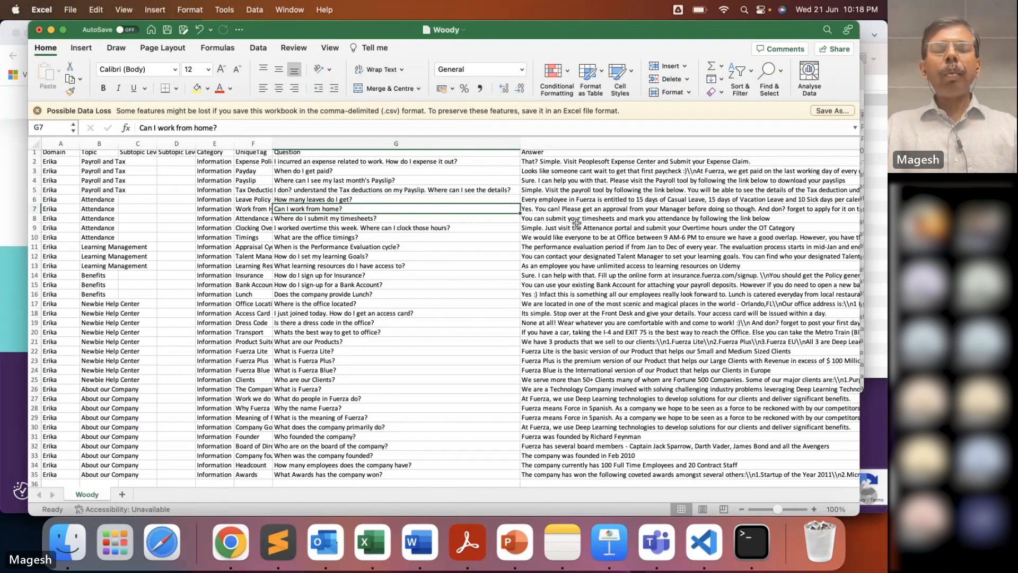
{"action": "left_click", "coordinate": [352, 162]}
{"action": "left_click_drag", "start_coordinate": [352, 163], "coordinate": [364, 472]}
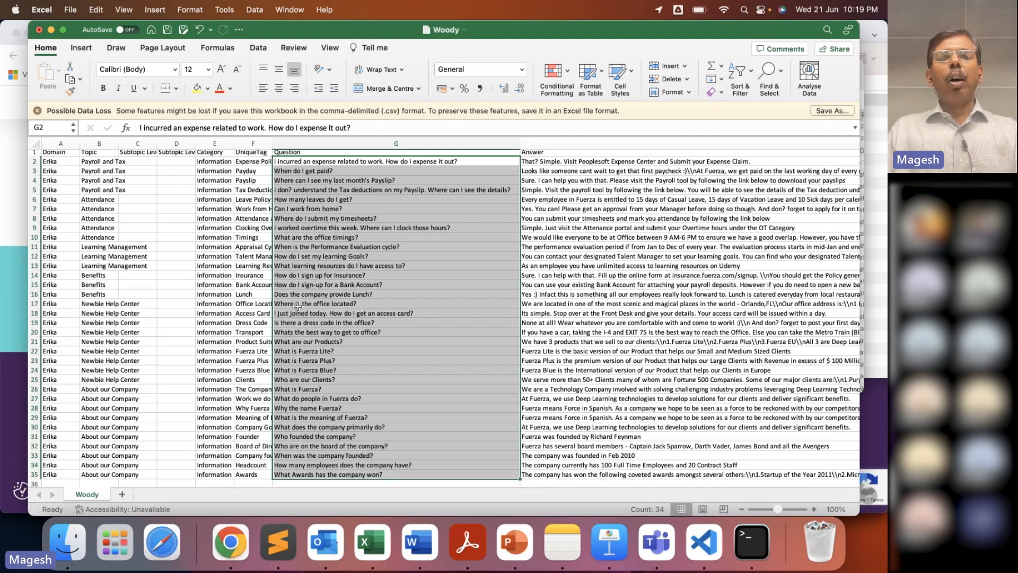
Review the first entries in the Answer column down to row 6, and go to the matching leave question.
{"action": "left_click", "coordinate": [207, 234]}
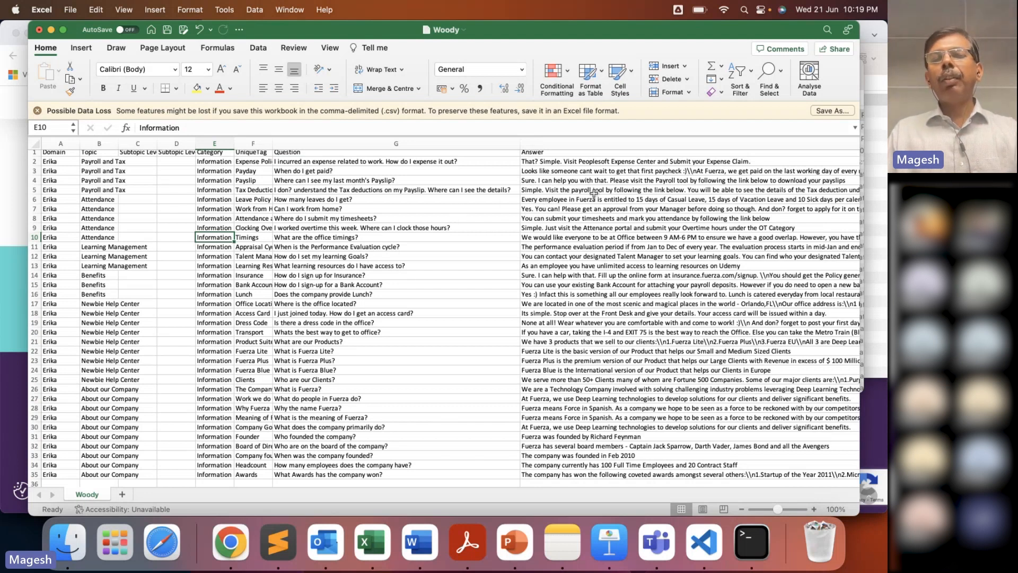
{"action": "left_click", "coordinate": [574, 164]}
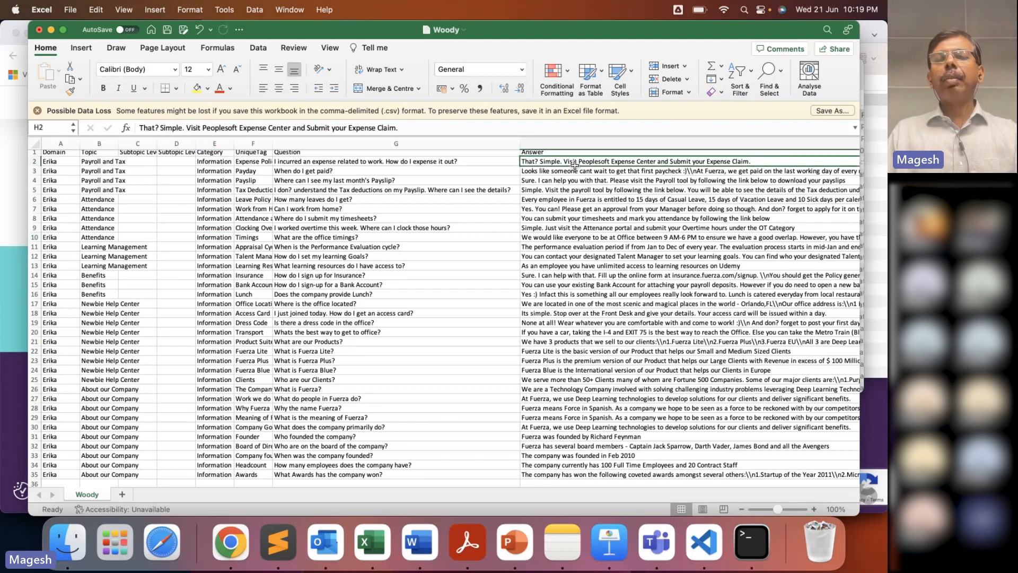
{"action": "key", "text": "Down"}
{"action": "key", "text": "Down"}
{"action": "key", "text": "Down"}
{"action": "key", "text": "Down"}
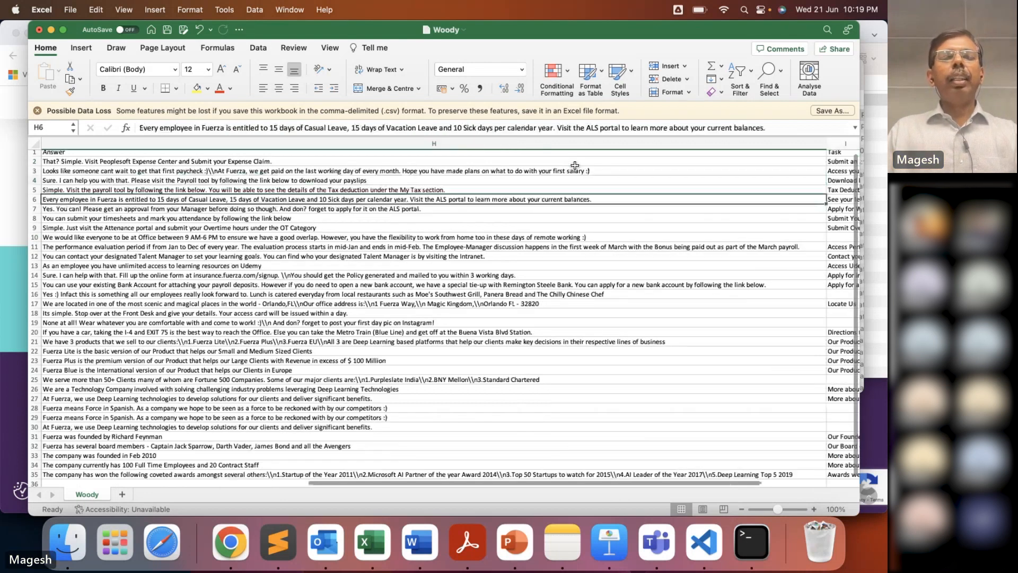
{"action": "key", "text": "Left"}
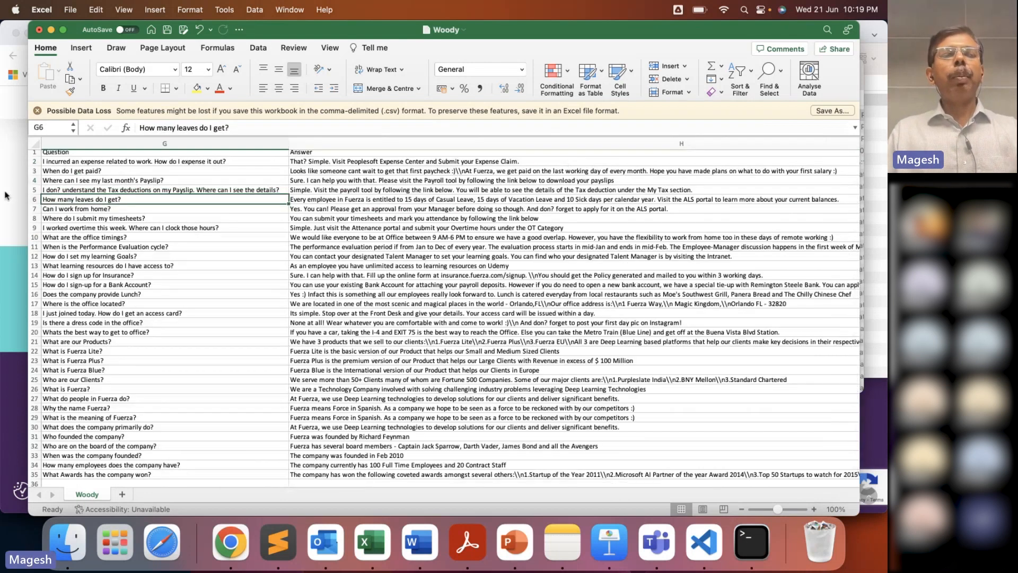
Switch to Chrome and open Parrot Studio at parrot.test-purpleslate.in in a new tab.
{"action": "left_click", "coordinate": [5, 196]}
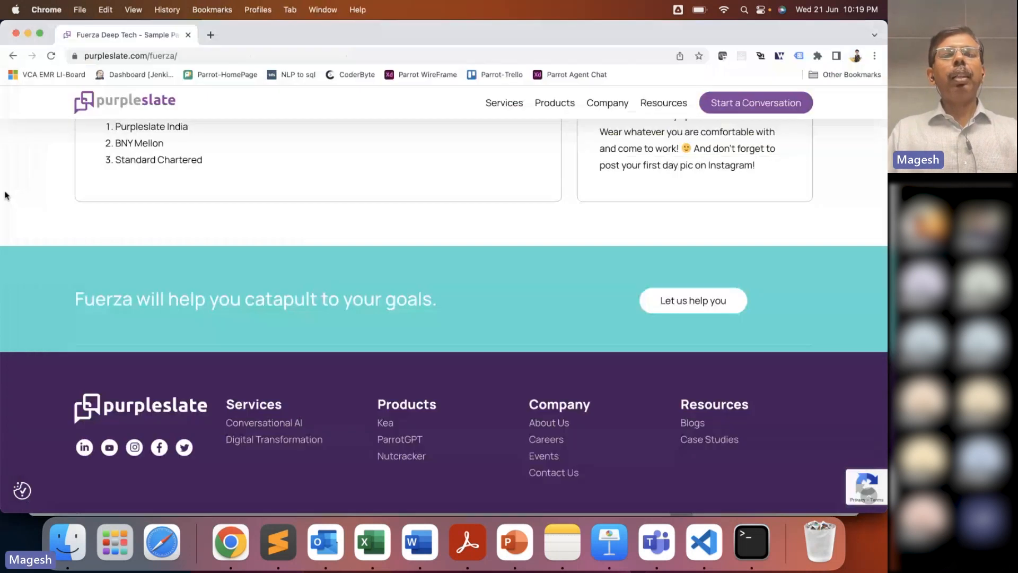
{"action": "left_click", "coordinate": [197, 54]}
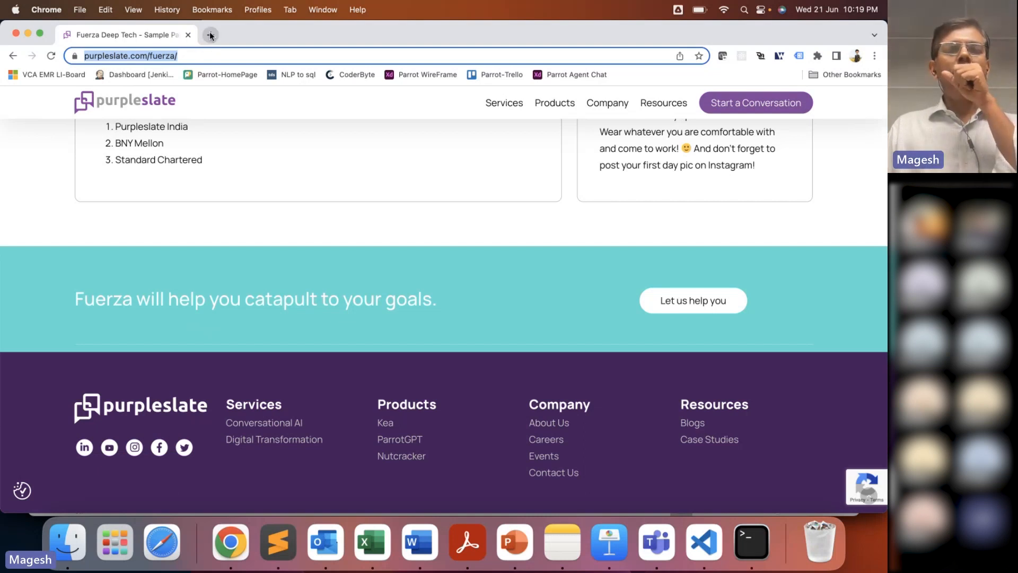
{"action": "left_click", "coordinate": [210, 34]}
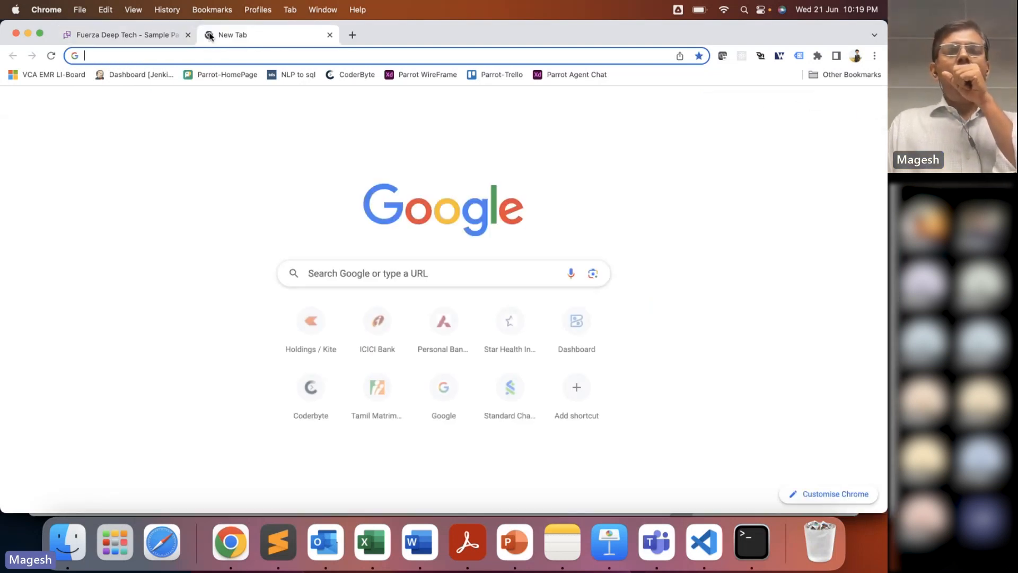
{"action": "left_click", "coordinate": [163, 56]}
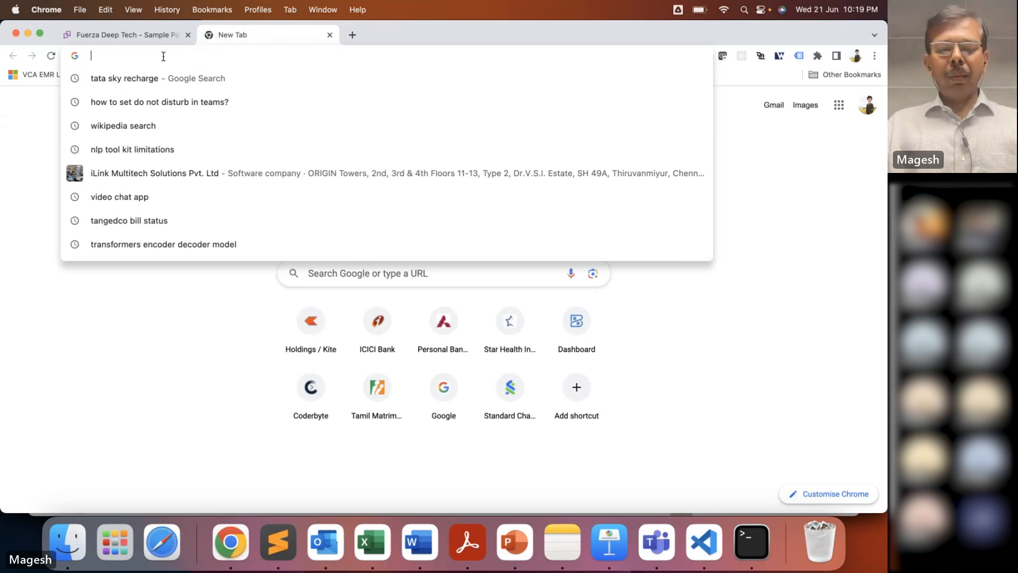
{"action": "type", "text": "p"}
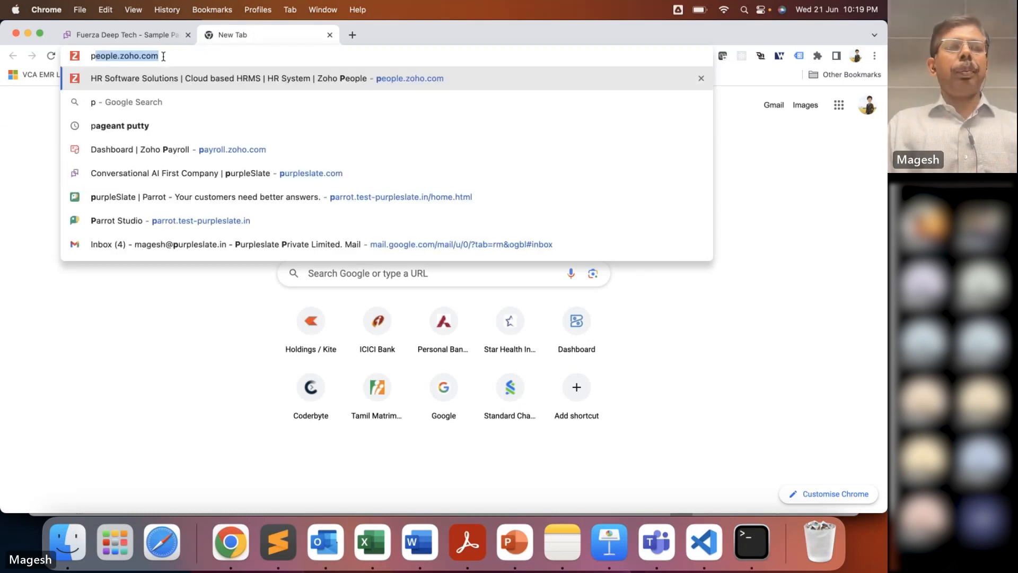
{"action": "key", "text": "BackSpace"}
{"action": "key", "text": "BackSpace"}
{"action": "type", "text": "parrot.test-purpleslate.in"}
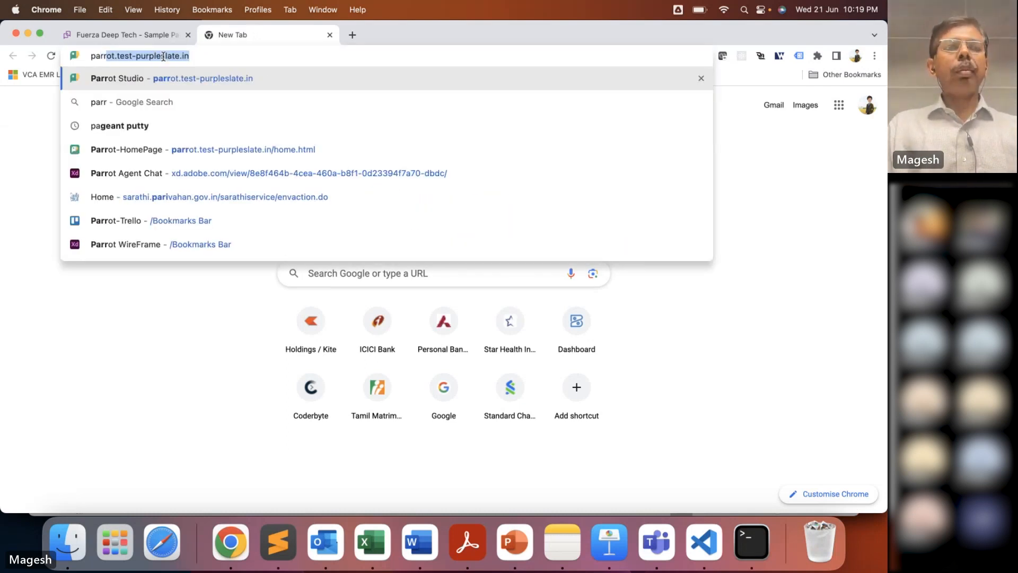
{"action": "key", "text": "Return"}
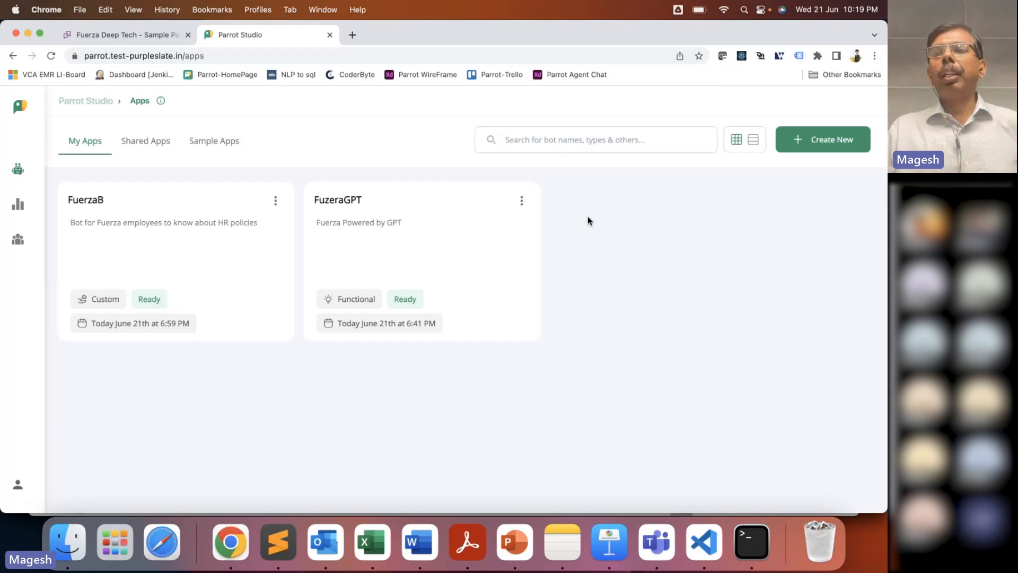
Start creating a new bot and name it Webinar.
{"action": "left_click", "coordinate": [821, 145]}
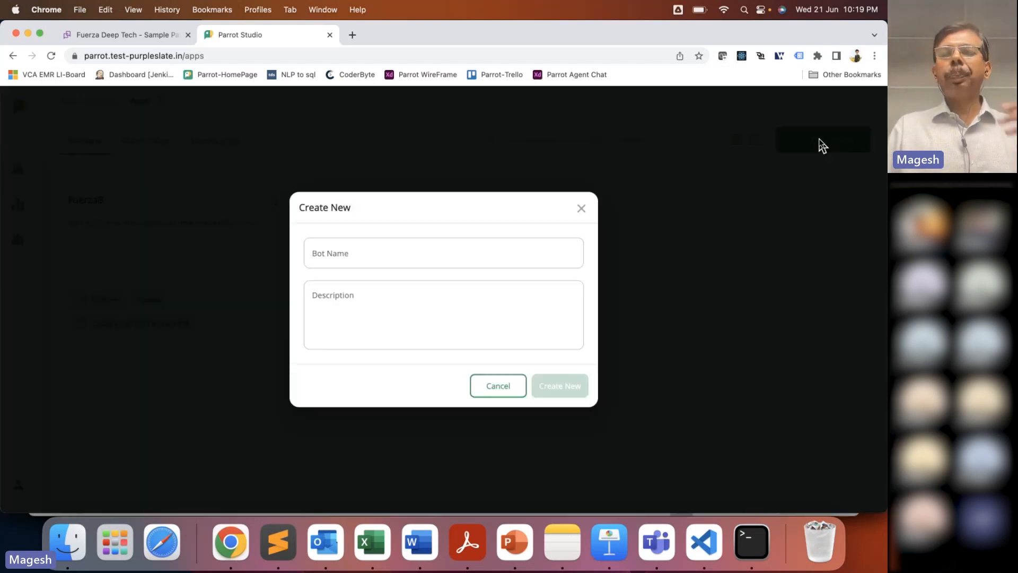
{"action": "left_click", "coordinate": [344, 250]}
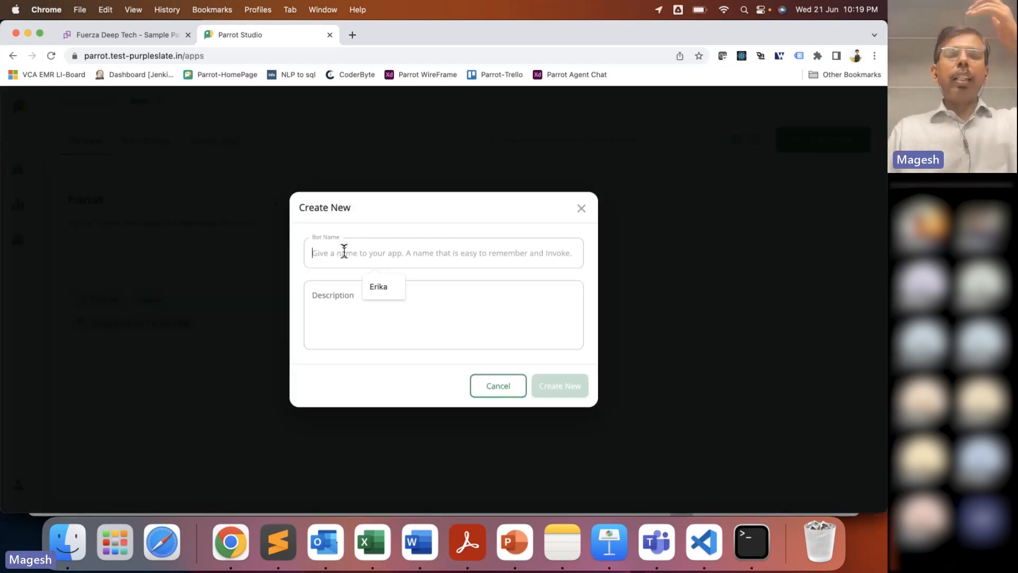
{"action": "type", "text": "W"}
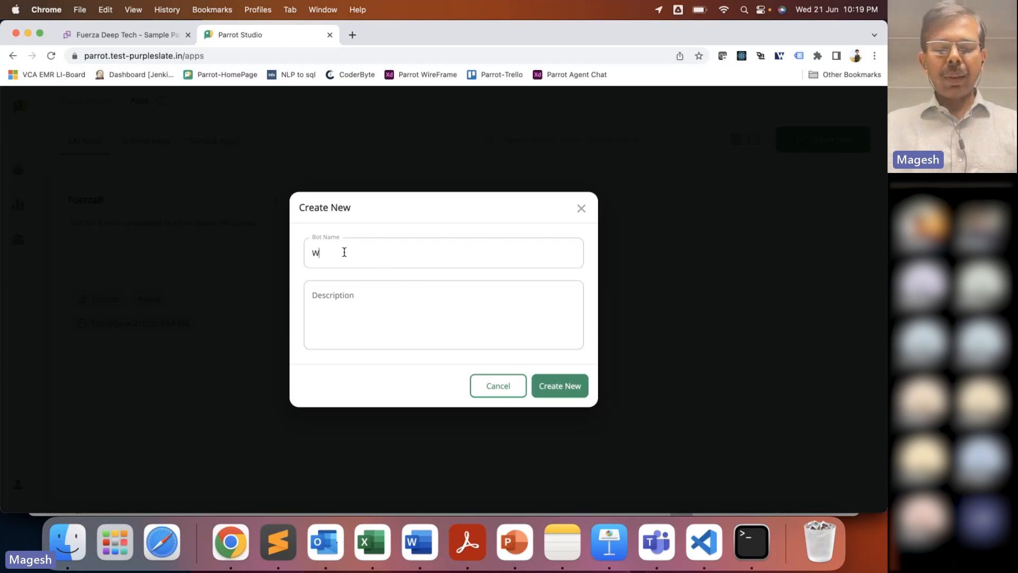
{"action": "type", "text": "ebinar"}
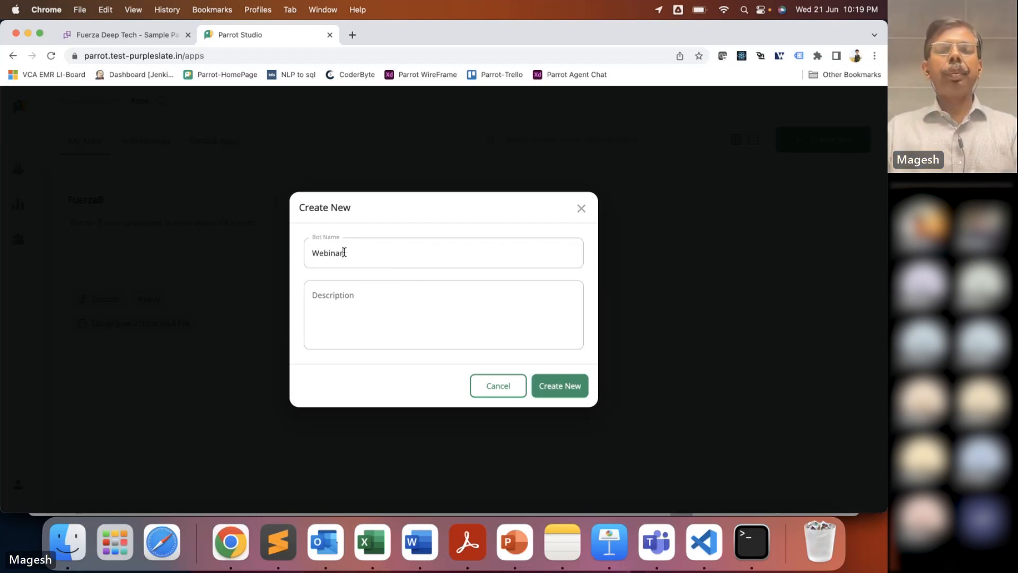
Describe the bot as "Bot for Fuzera employees", create it, and dismiss the notification.
{"action": "left_click", "coordinate": [371, 301]}
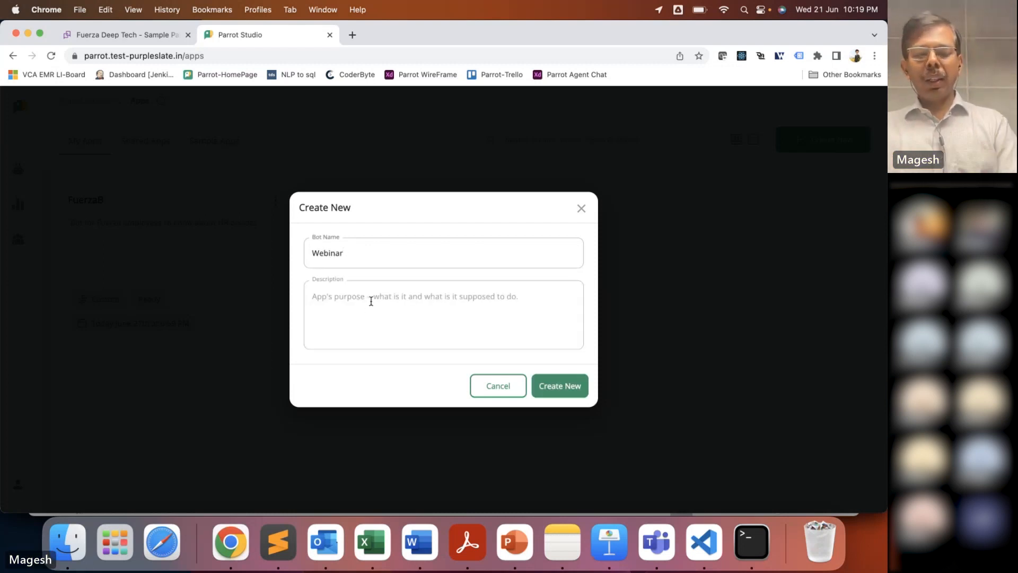
{"action": "type", "text": "Bot forFuzera"}
{"action": "key", "text": "BackSpace"}
{"action": "key", "text": "BackSpace"}
{"action": "key", "text": "BackSpace"}
{"action": "key", "text": "BackSpace"}
{"action": "key", "text": "BackSpace"}
{"action": "key", "text": "BackSpace"}
{"action": "type", "text": "Fuzera employees"}
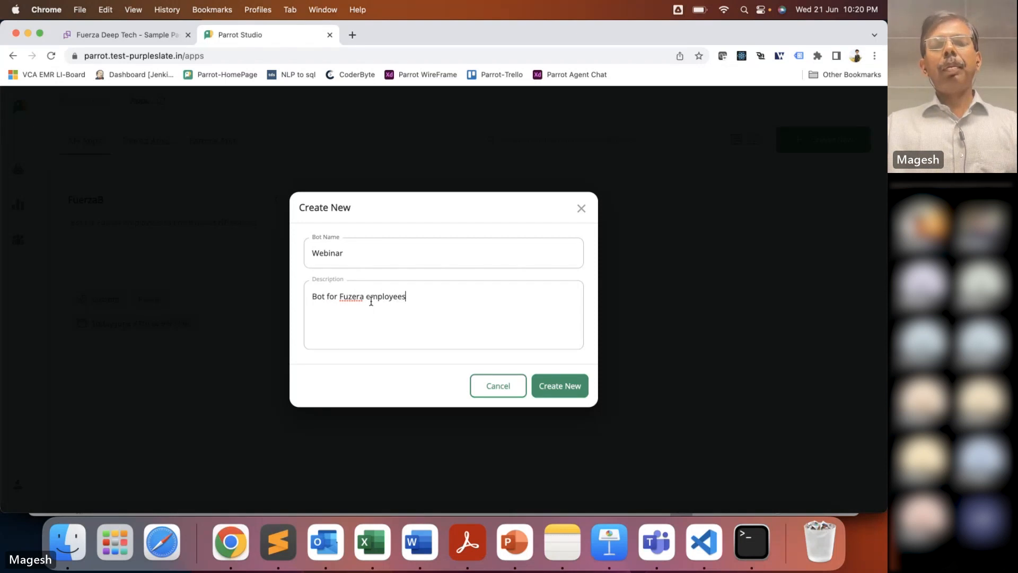
{"action": "left_click", "coordinate": [555, 391]}
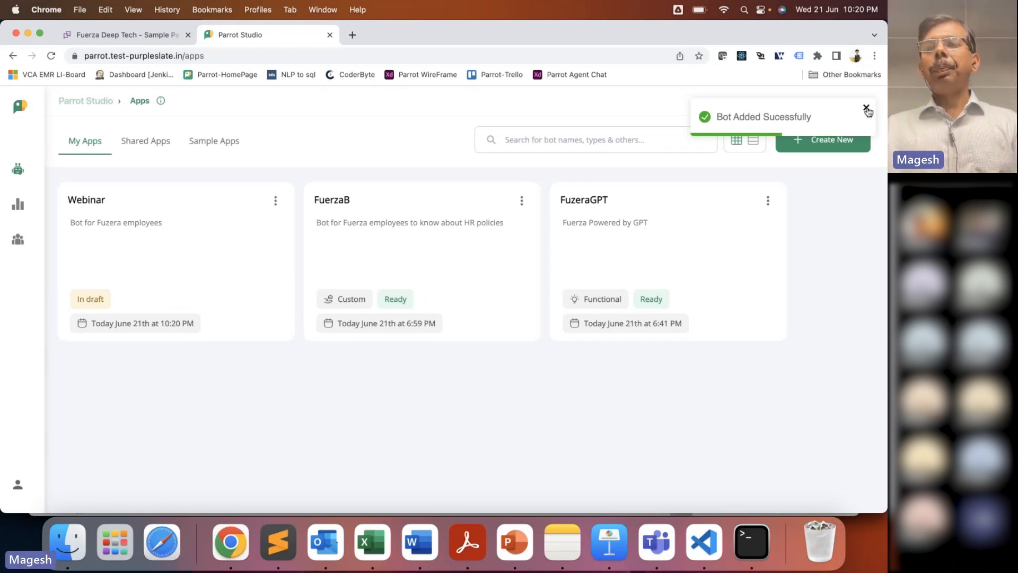
{"action": "left_click", "coordinate": [867, 110]}
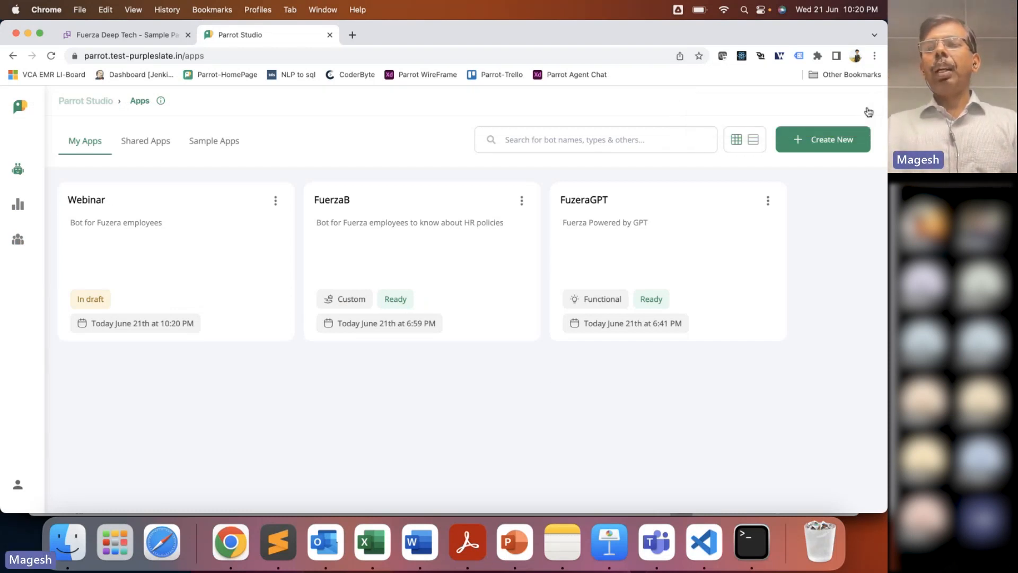
Start creating a second bot and name it WebinarGPT.
{"action": "left_click", "coordinate": [822, 141]}
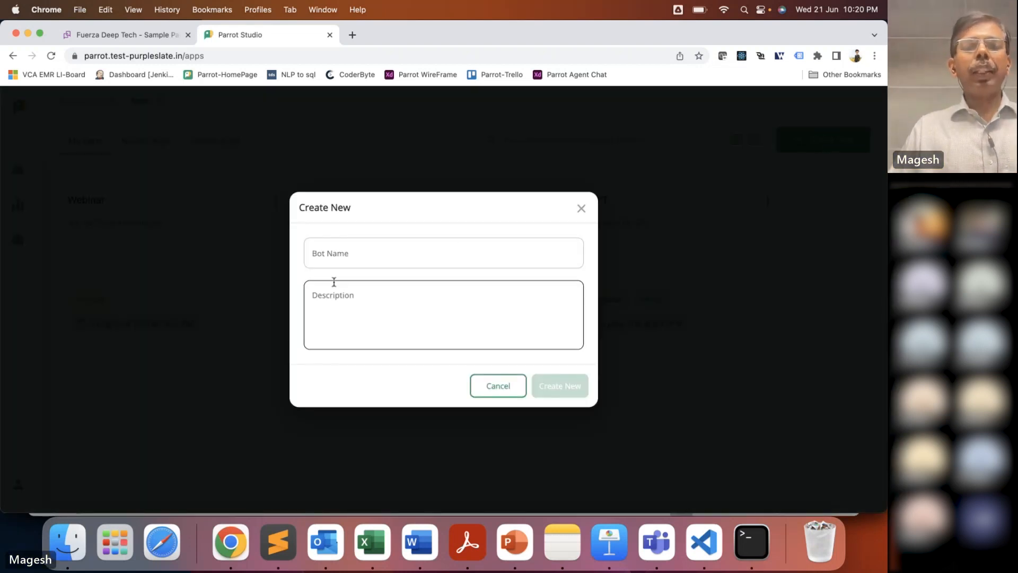
{"action": "left_click", "coordinate": [340, 258]}
{"action": "type", "text": "We"}
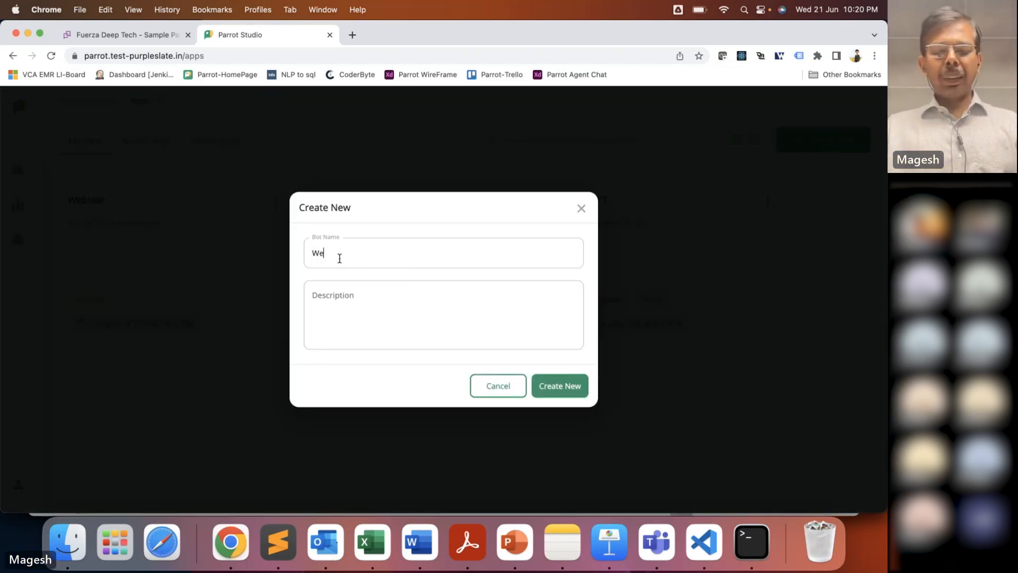
{"action": "type", "text": "binarGPT"}
Enter the description "Fuerza employees assistance with GPT Power" for the second bot and create it.
{"action": "left_click", "coordinate": [336, 292]}
{"action": "type", "text": "Fu"}
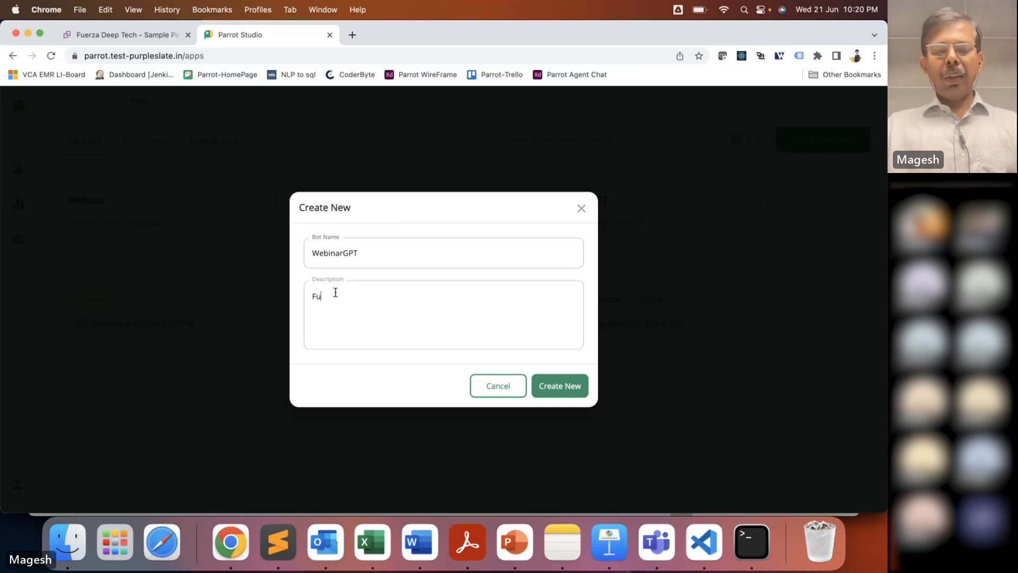
{"action": "type", "text": "wer"}
{"action": "key", "text": "BackSpace"}
{"action": "key", "text": "BackSpace"}
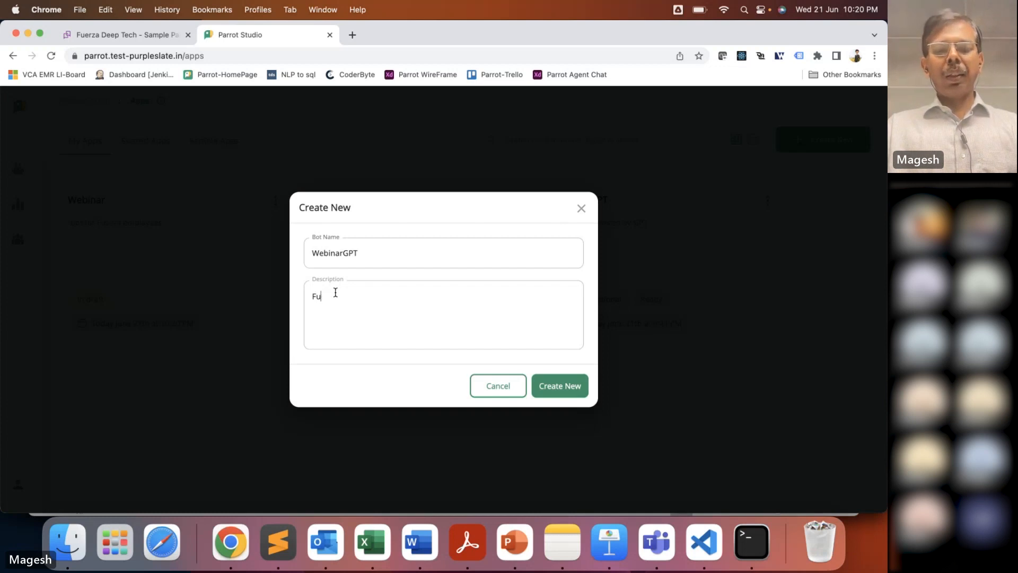
{"action": "type", "text": "a em"}
{"action": "type", "text": "ployees "}
{"action": "type", "text": "bot"}
{"action": "type", "text": "assistance with "}
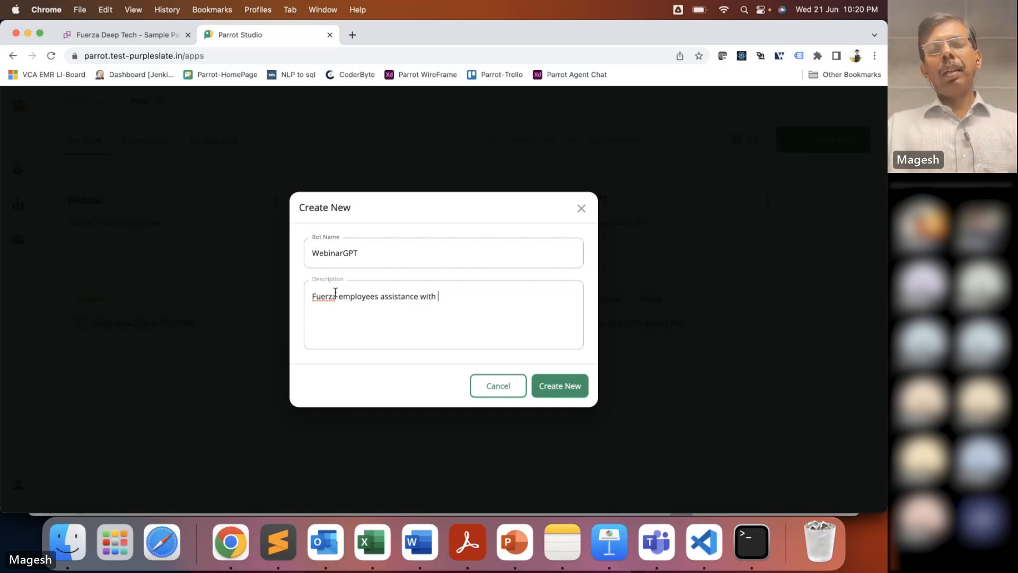
{"action": "type", "text": "GPT Power"}
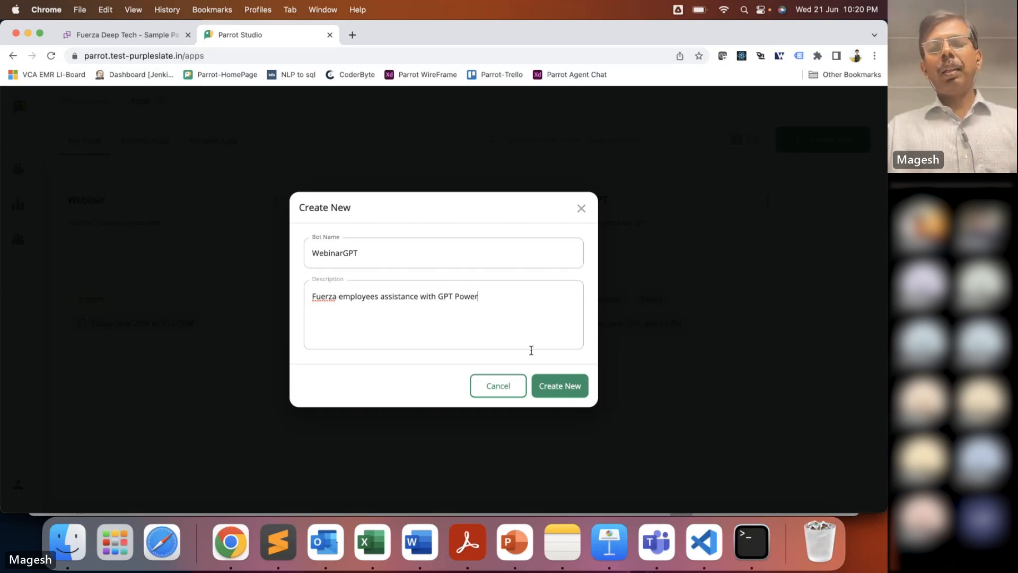
{"action": "left_click", "coordinate": [558, 391]}
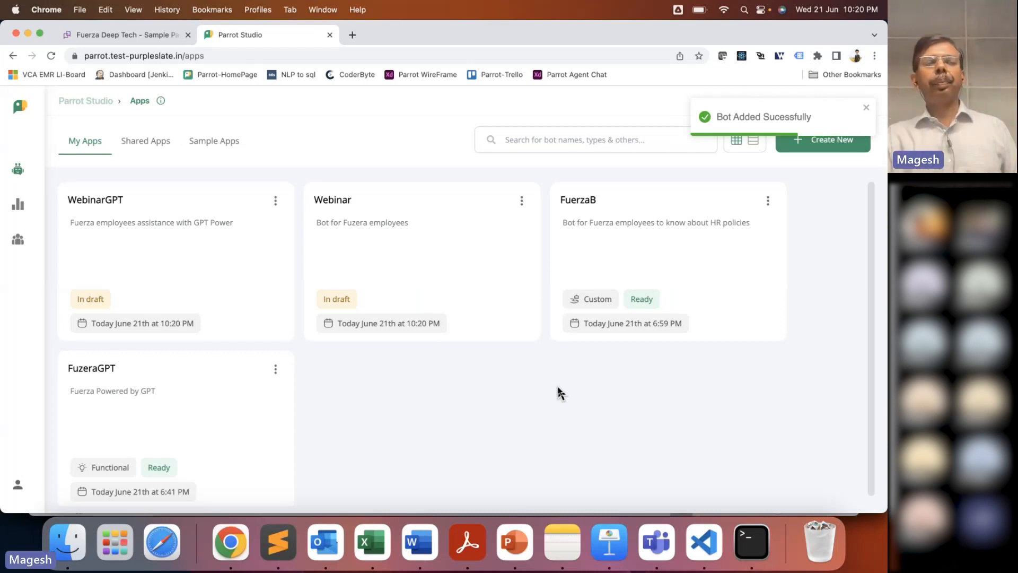
Open the WebinarGPT bot for editing in the designer and add a first dialog connected to its Start Here node.
{"action": "left_click", "coordinate": [276, 203]}
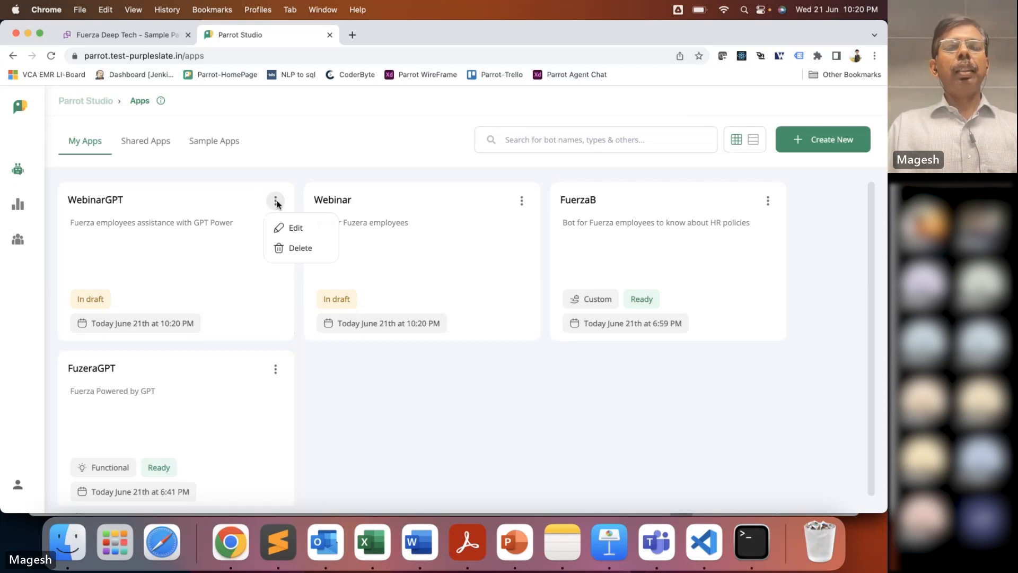
{"action": "left_click", "coordinate": [293, 228]}
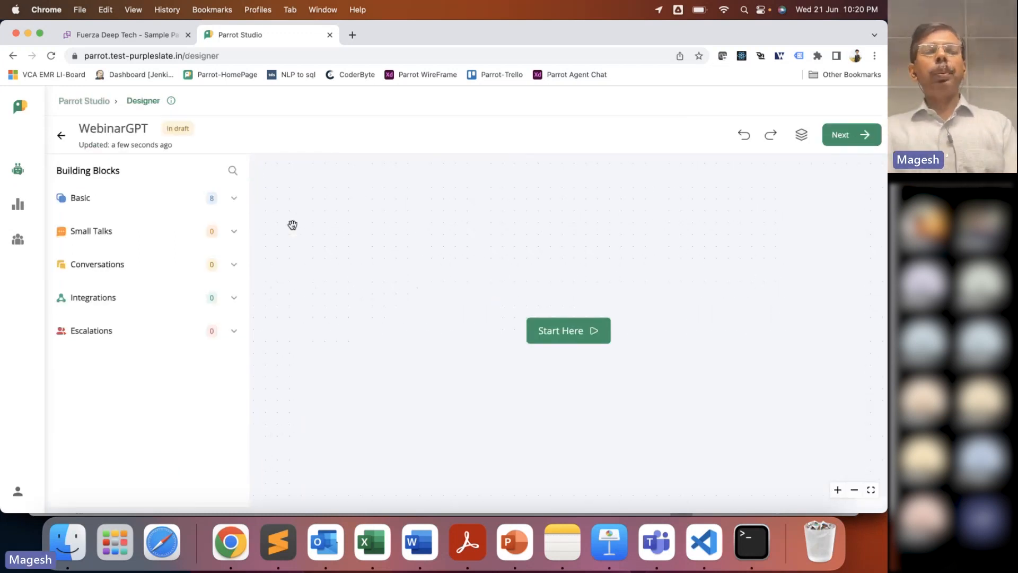
{"action": "left_click", "coordinate": [543, 331]}
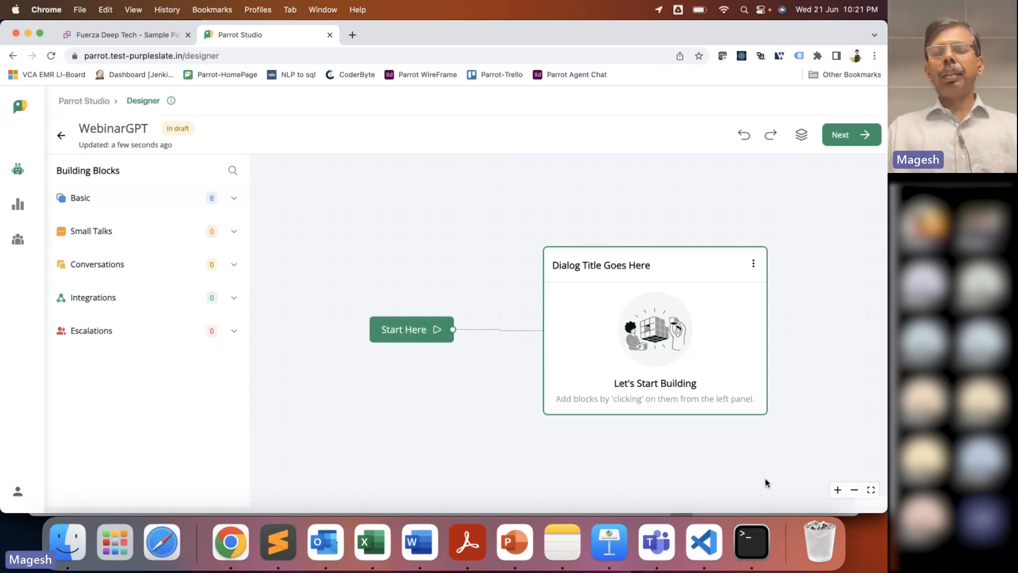
{"action": "left_click", "coordinate": [834, 363]}
{"action": "left_click", "coordinate": [825, 369]}
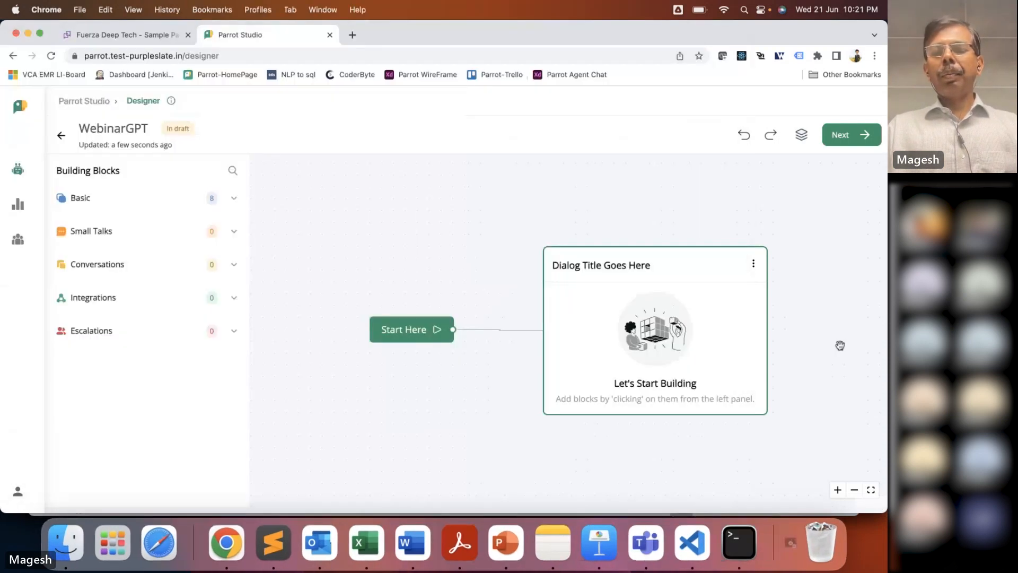
Add a Content block from the Basic building blocks to the empty dialog and open the block for editing.
{"action": "mouse_move", "coordinate": [609, 265]}
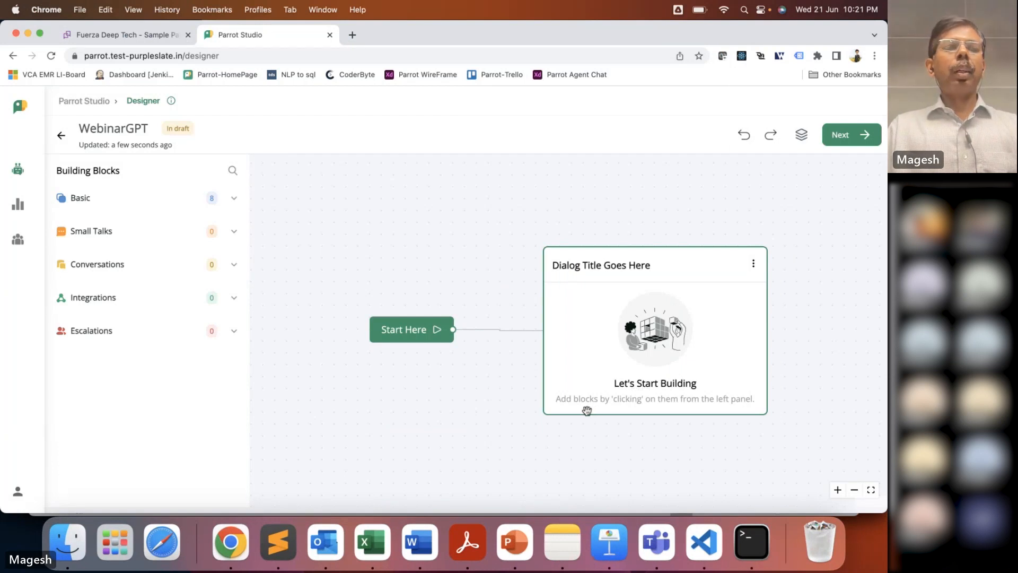
{"action": "left_click", "coordinate": [233, 199]}
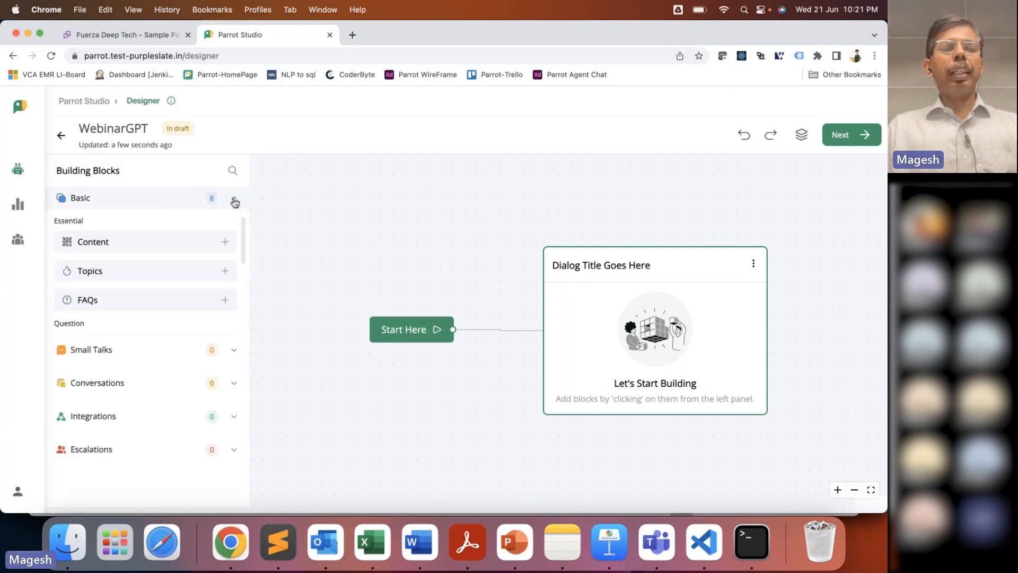
{"action": "left_click", "coordinate": [136, 248]}
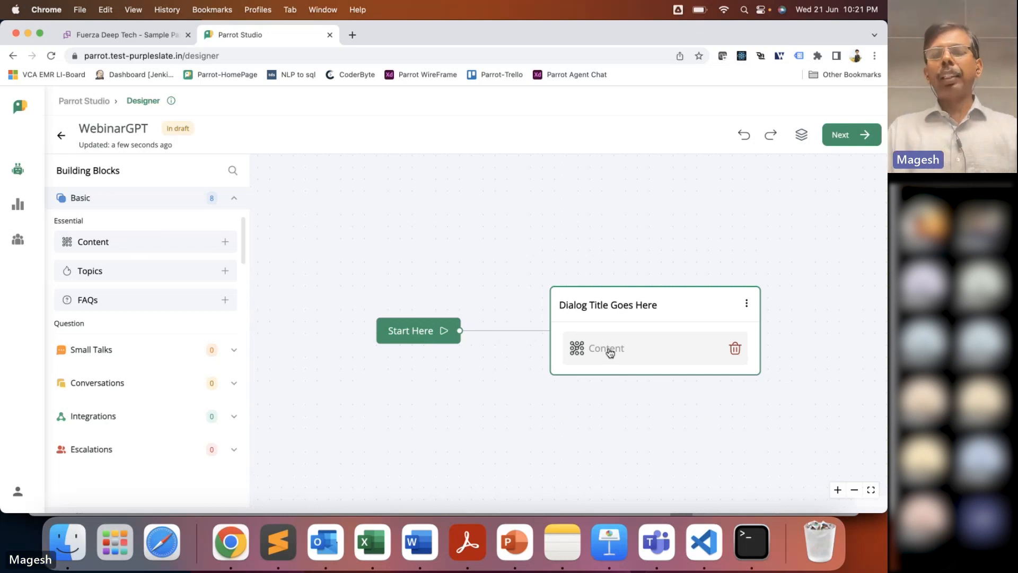
{"action": "left_click", "coordinate": [610, 352]}
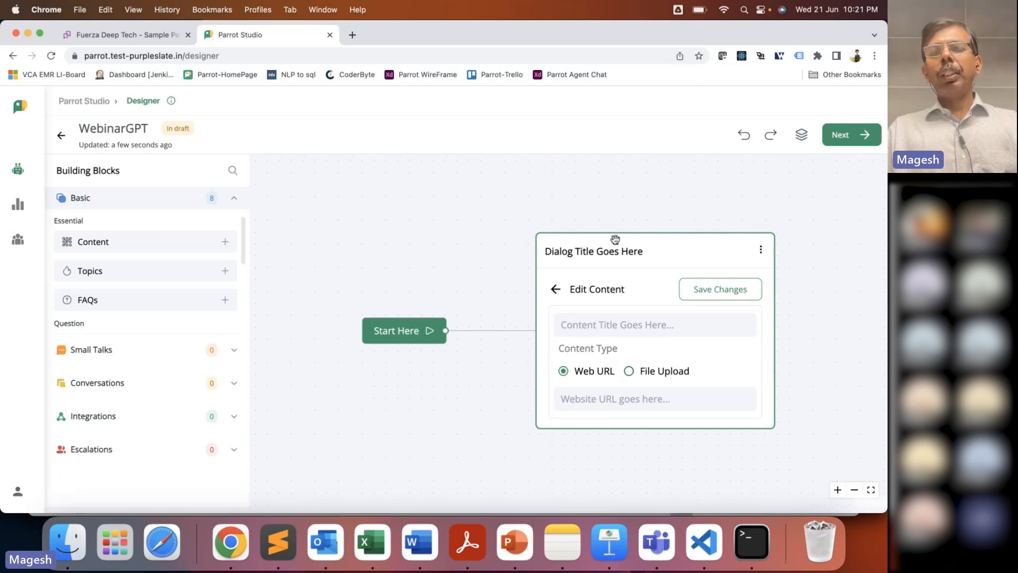
Move the dialog slightly up and left on the canvas, and enter Fuerza as the content title.
{"action": "left_click_drag", "start_coordinate": [714, 247], "coordinate": [668, 202]}
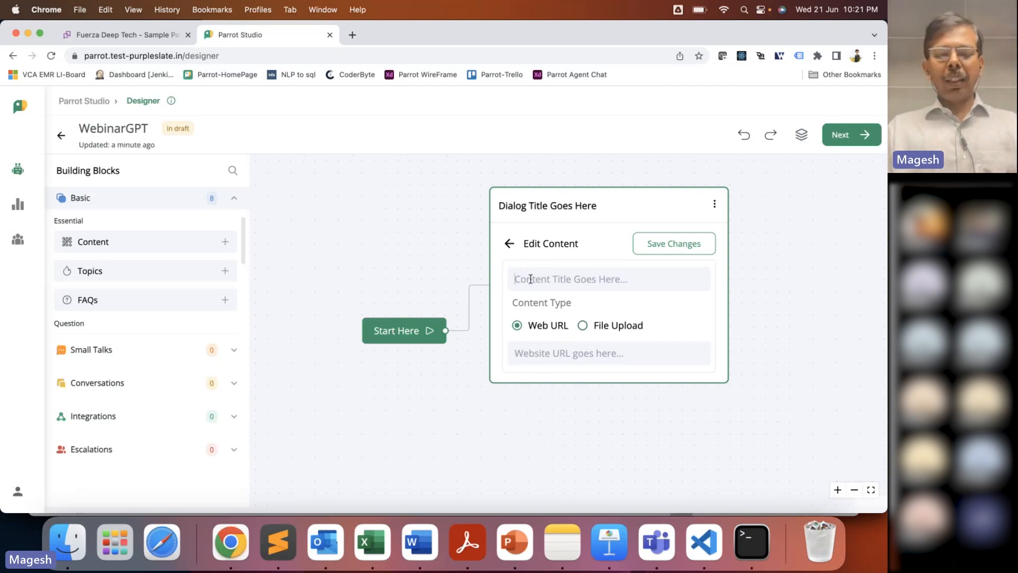
{"action": "type", "text": "Fuerza"}
{"action": "key", "text": "BackSpace"}
{"action": "key", "text": "BackSpace"}
{"action": "key", "text": "BackSpace"}
{"action": "key", "text": "BackSpace"}
{"action": "key", "text": "BackSpace"}
{"action": "key", "text": "BackSpace"}
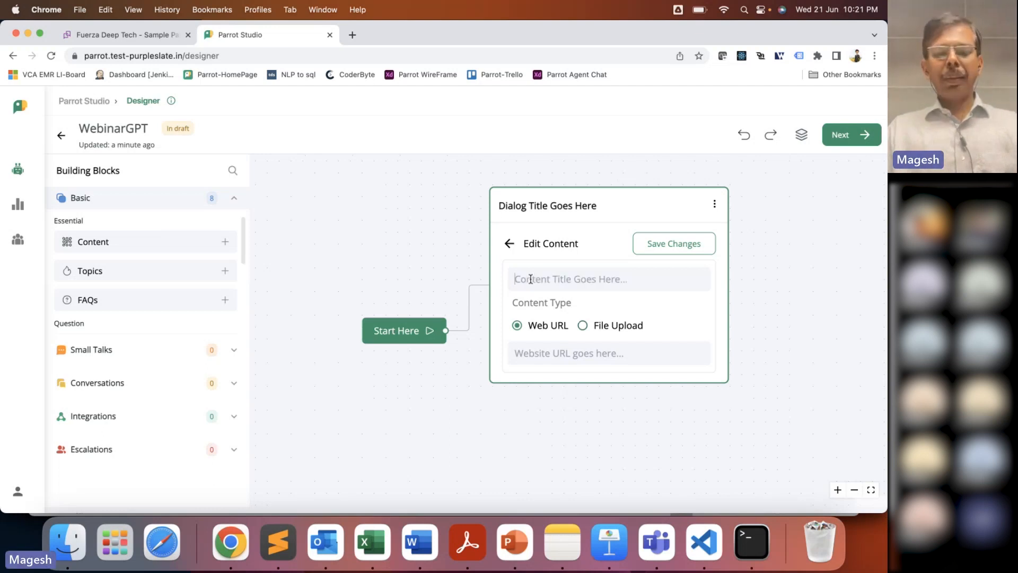
{"action": "type", "text": "Fuerza"}
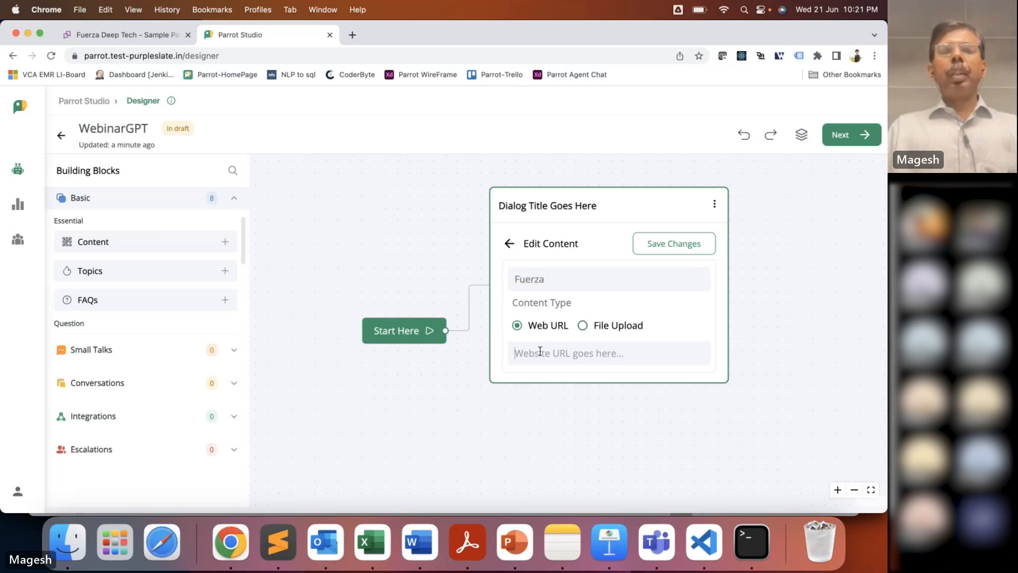
{"action": "left_click", "coordinate": [116, 34]}
{"action": "left_click", "coordinate": [184, 53]}
{"action": "key", "text": "super+c"}
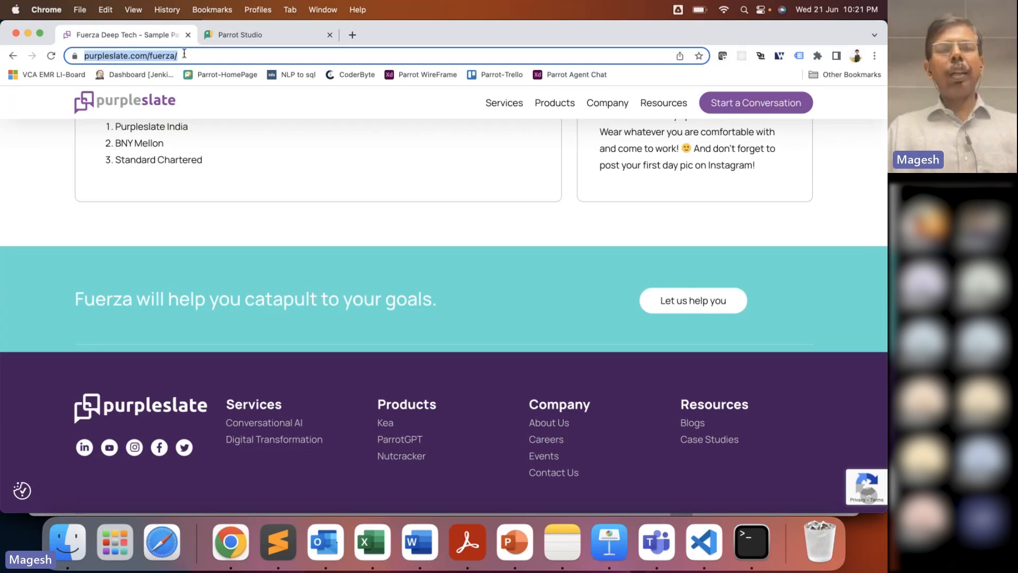
{"action": "left_click", "coordinate": [263, 35]}
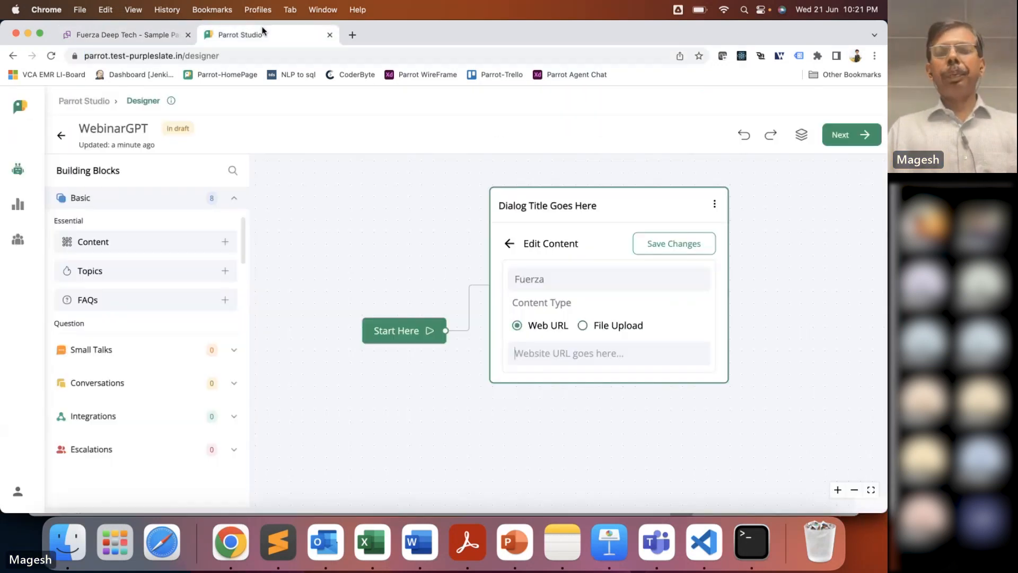
{"action": "left_click", "coordinate": [533, 354]}
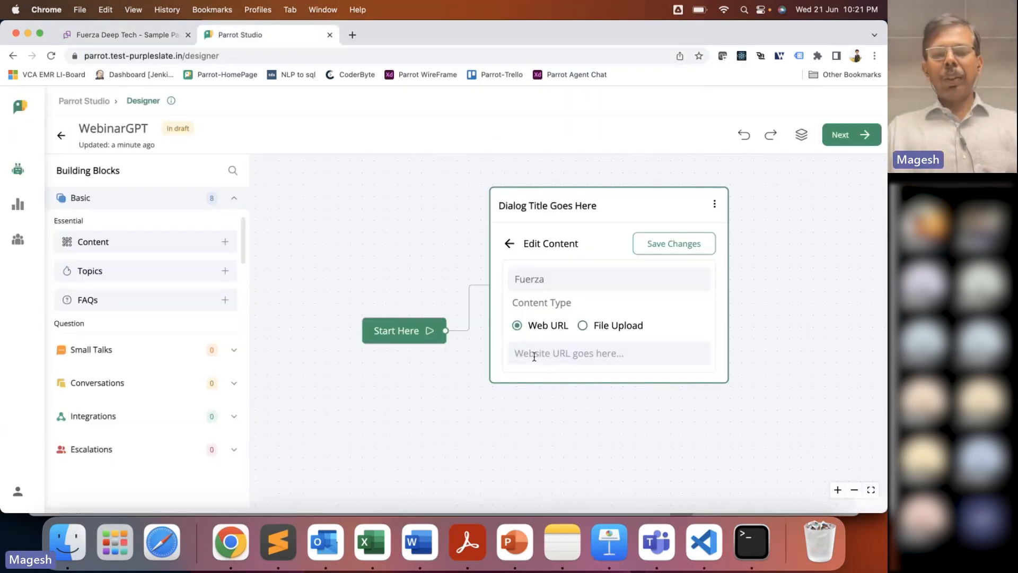
{"action": "key", "text": "super+v"}
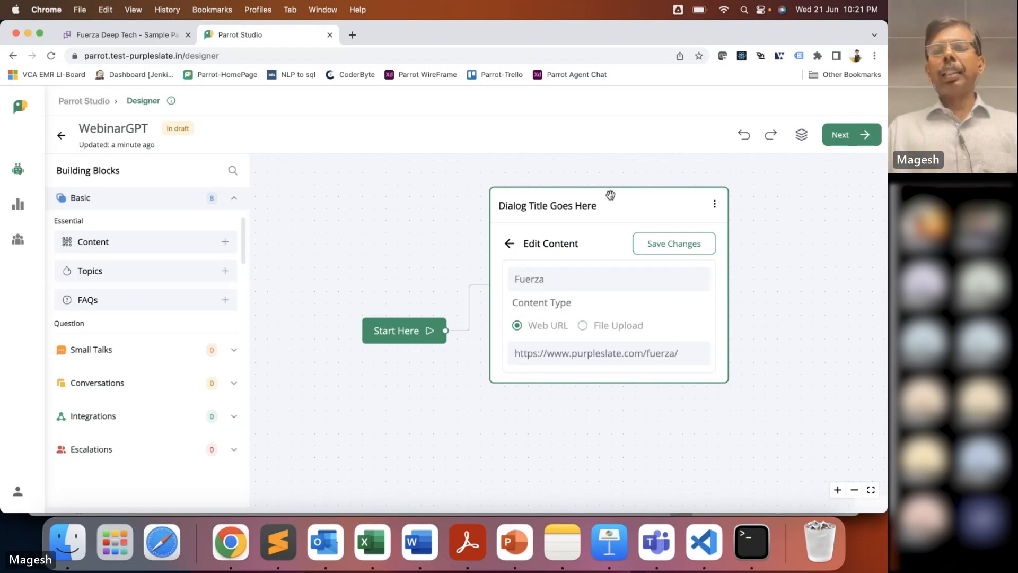
Move the dialog higher on the canvas, save the Fuerza content changes, and proceed with the WebinarGPT bot.
{"action": "left_click_drag", "start_coordinate": [606, 204], "coordinate": [594, 176]}
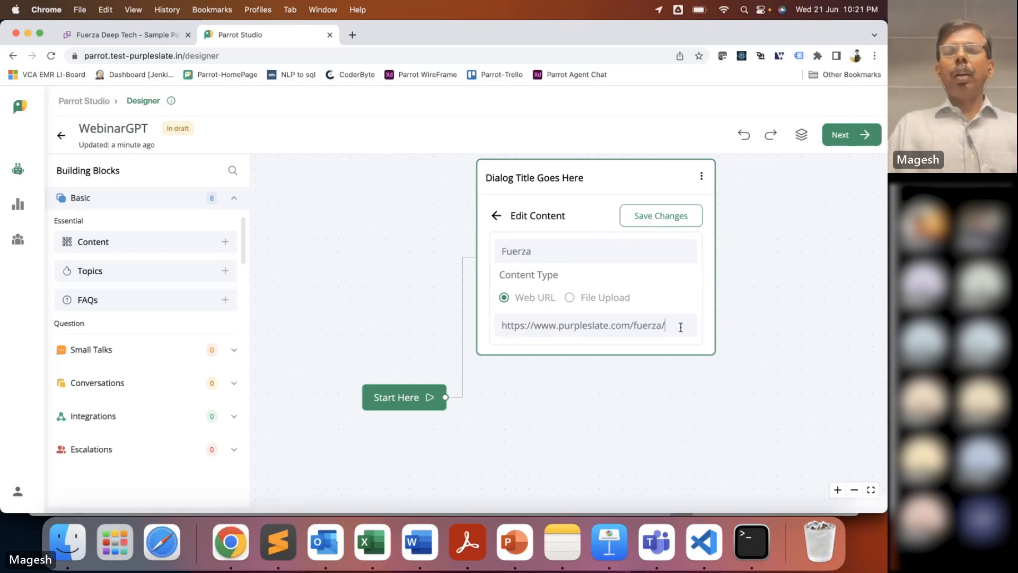
{"action": "left_click", "coordinate": [658, 217]}
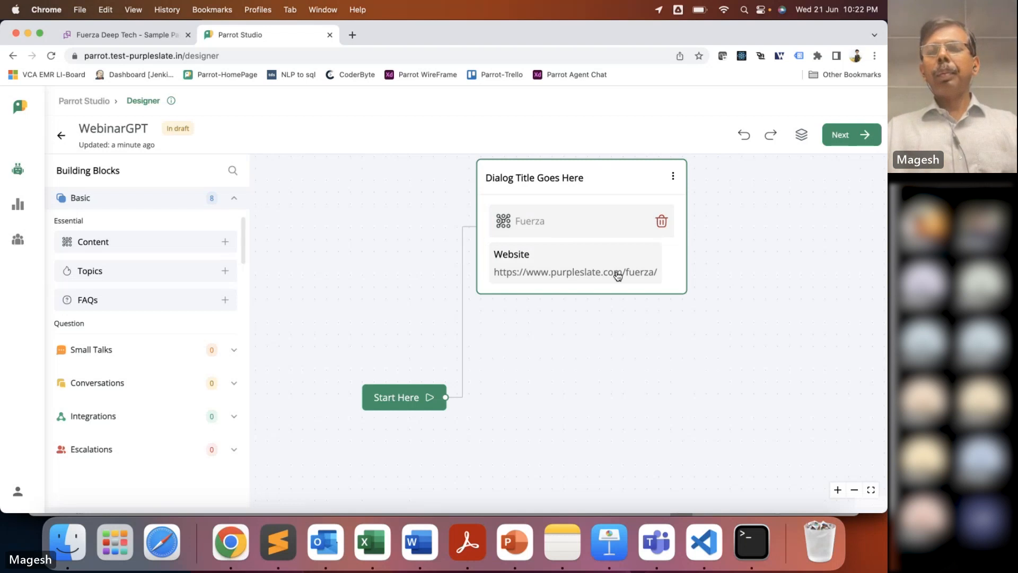
{"action": "left_click", "coordinate": [850, 136]}
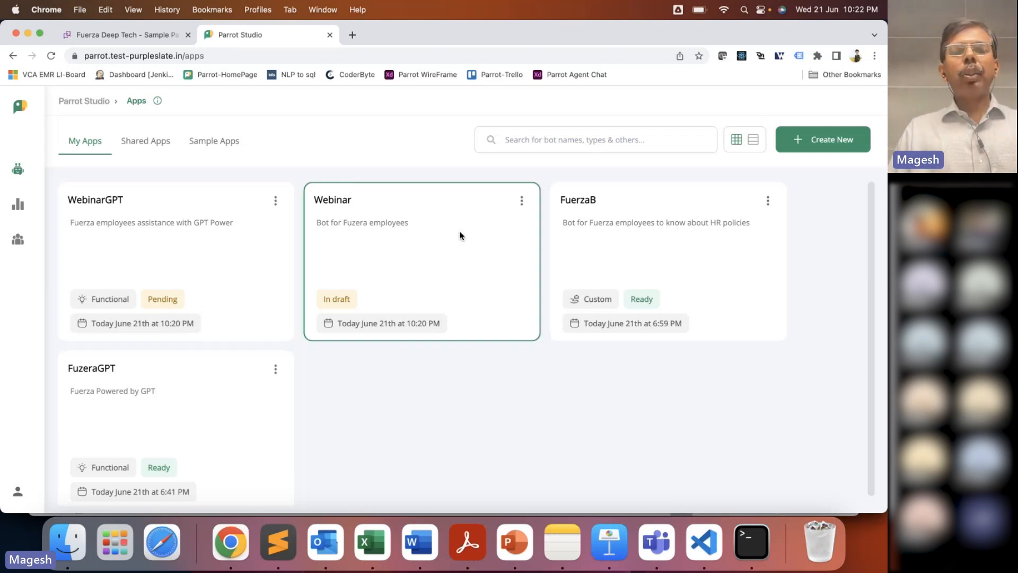
Open the Webinar bot for editing and add a FAQs block from the Basic building blocks to its empty dialog.
{"action": "left_click", "coordinate": [522, 201]}
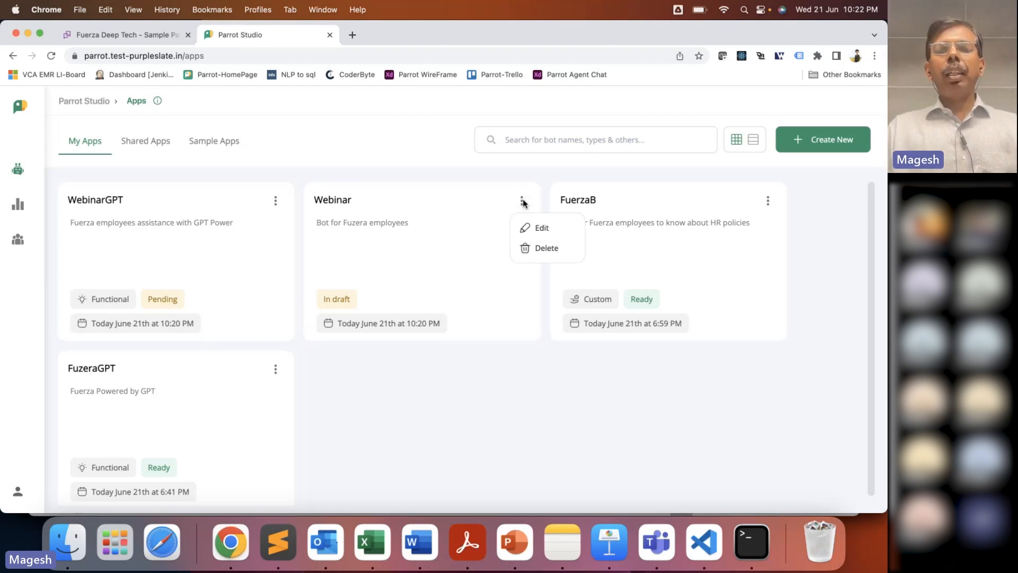
{"action": "left_click", "coordinate": [547, 229]}
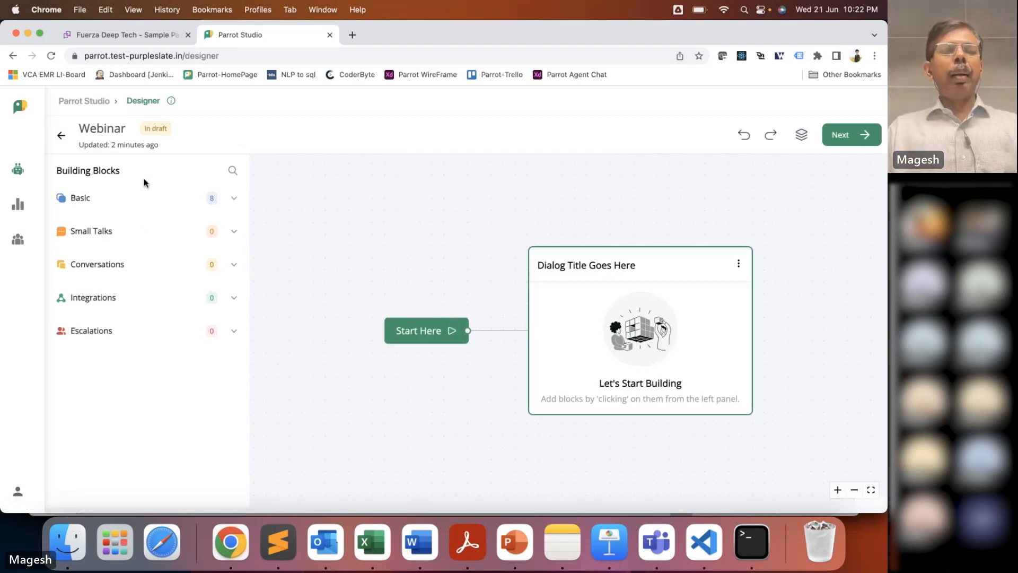
{"action": "left_click", "coordinate": [234, 199]}
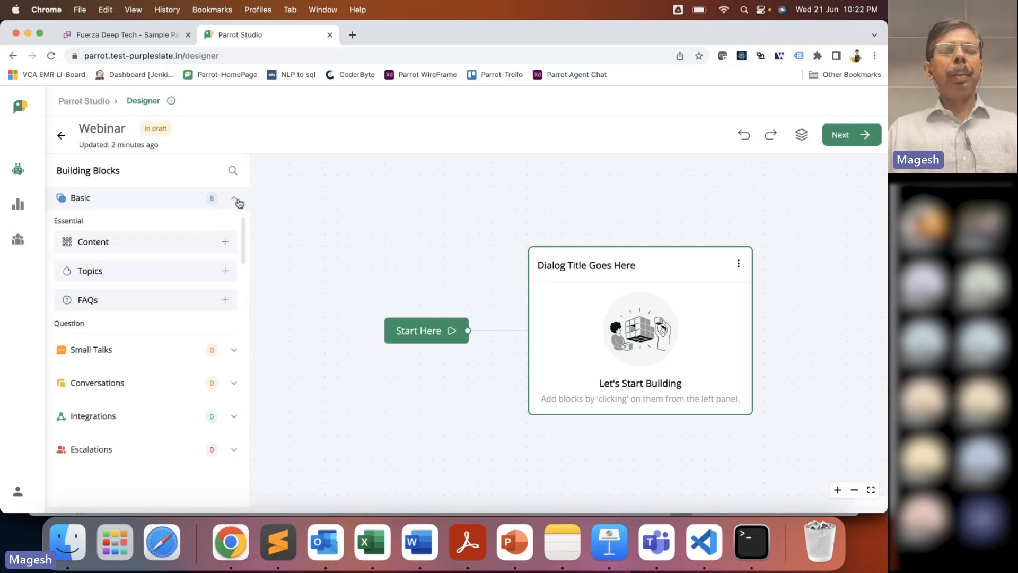
{"action": "left_click", "coordinate": [82, 299]}
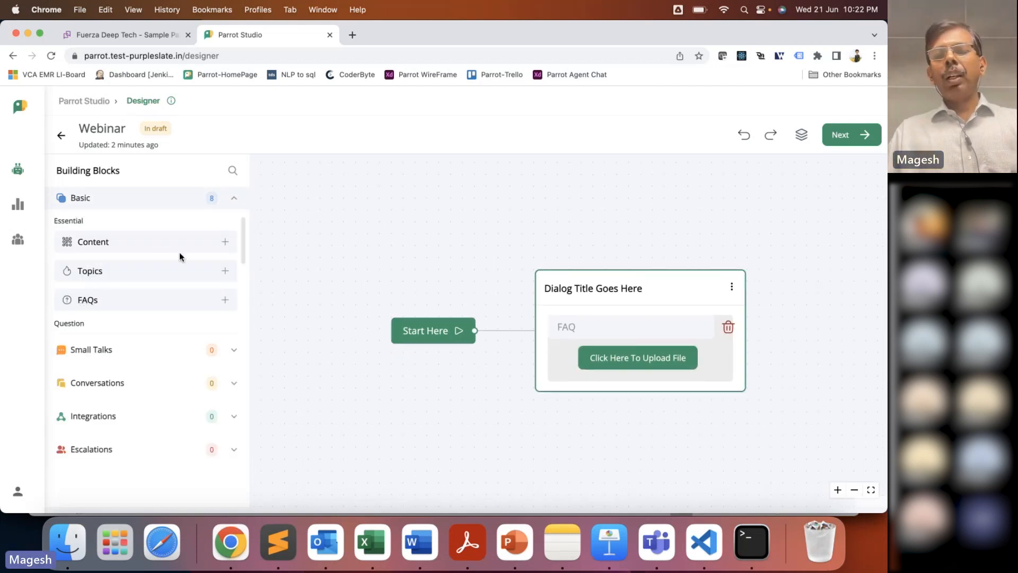
Upload the Woody.csv file from Finder as the FAQ block's content.
{"action": "left_click", "coordinate": [611, 364]}
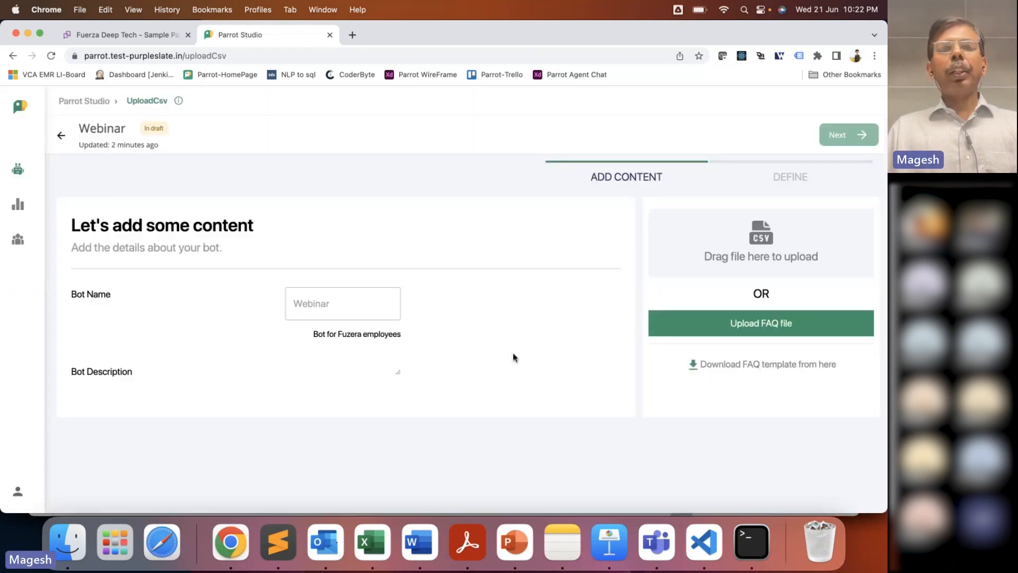
{"action": "left_click", "coordinate": [75, 540]}
{"action": "left_click_drag", "start_coordinate": [273, 115], "coordinate": [724, 239]}
{"action": "key", "text": "super+Tab"}
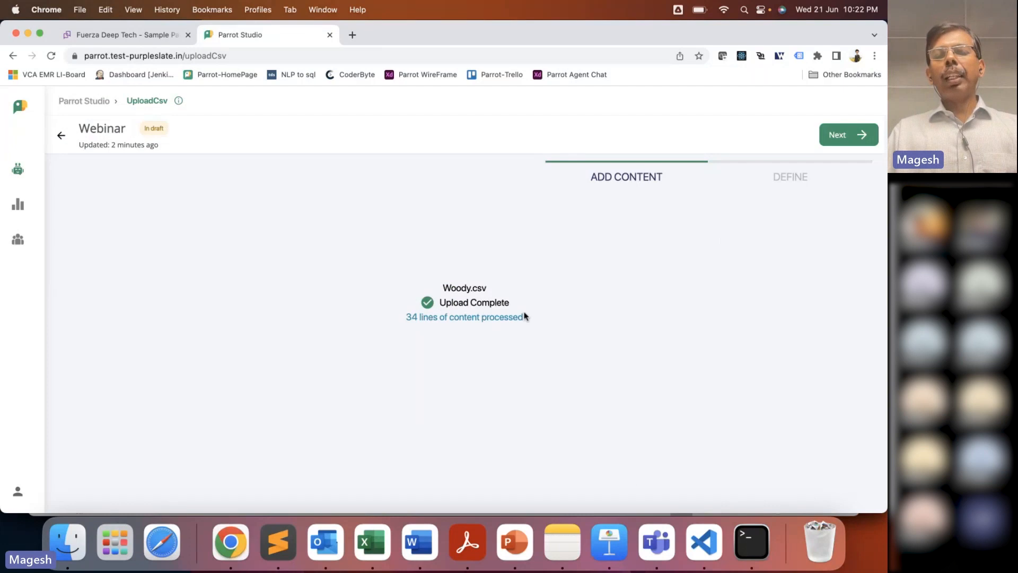
Continue to the Define stage, look through the imported FAQ entries, and publish them to the Webinar bot's dialog.
{"action": "left_click", "coordinate": [854, 139]}
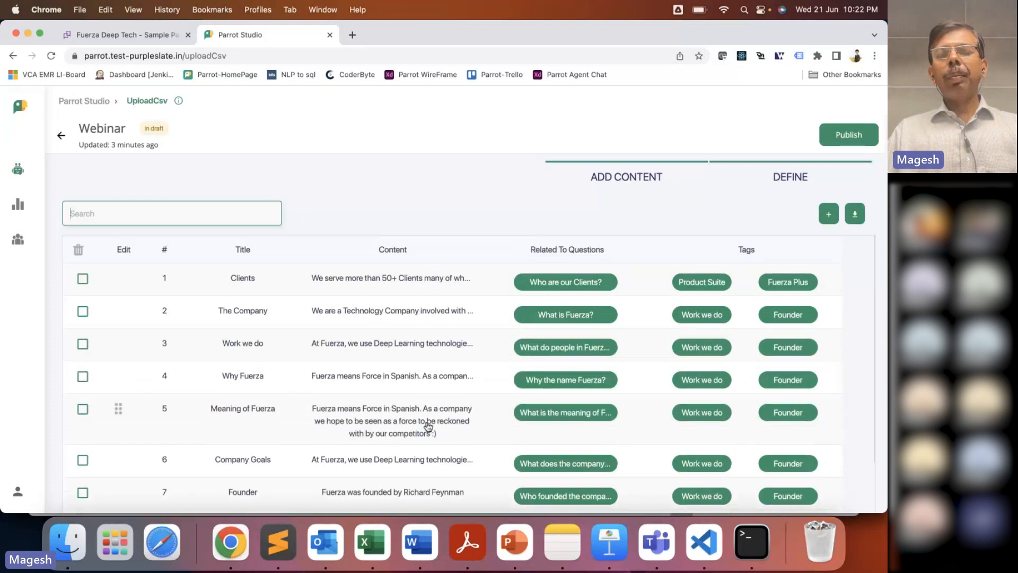
{"action": "scroll", "coordinate": [428, 426], "scroll_direction": "down", "scroll_amount": 10}
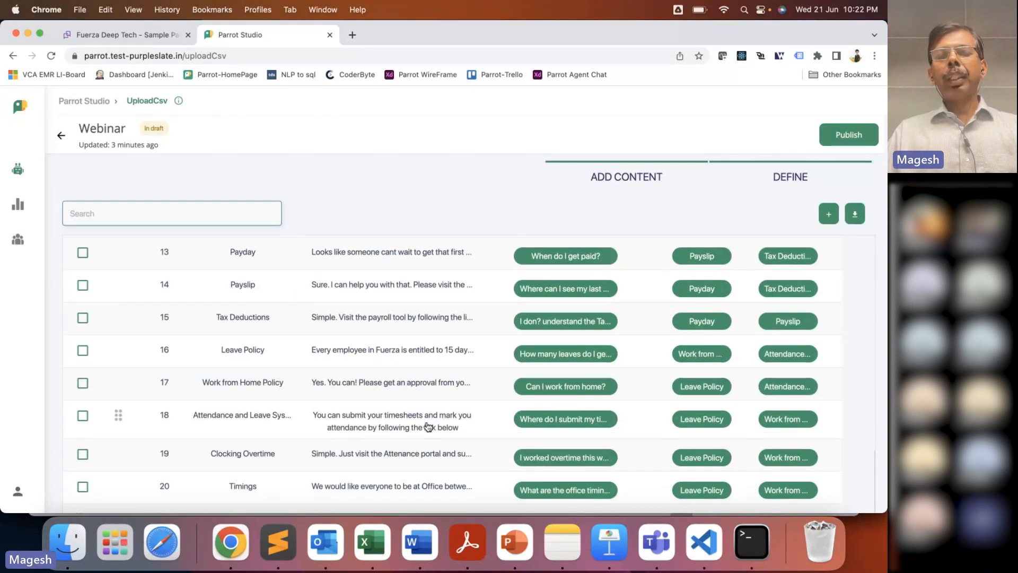
{"action": "left_click", "coordinate": [849, 136]}
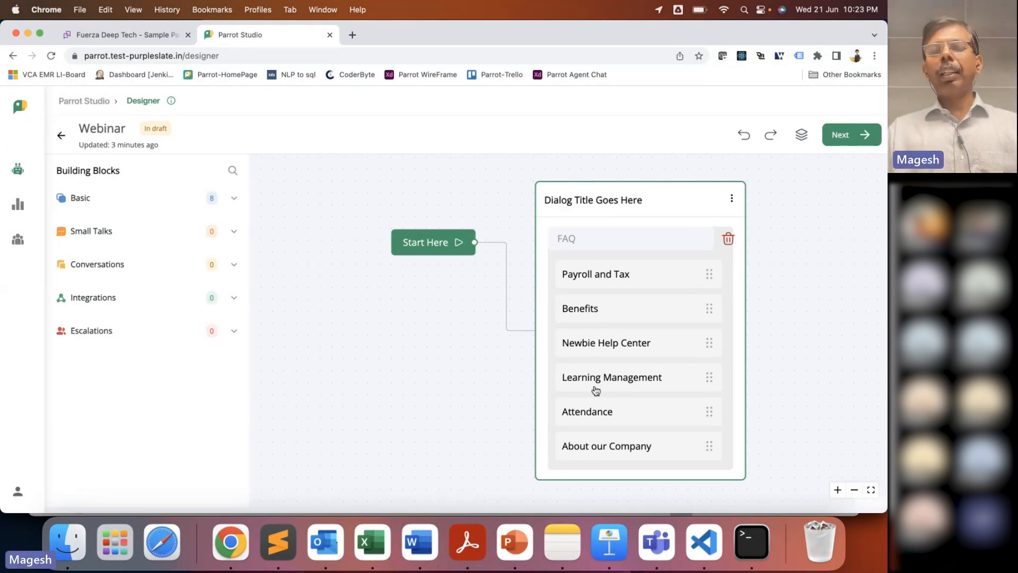
Proceed to the Webinar bot's appearance settings and set the bot name to EricaGPT.
{"action": "left_click", "coordinate": [851, 137]}
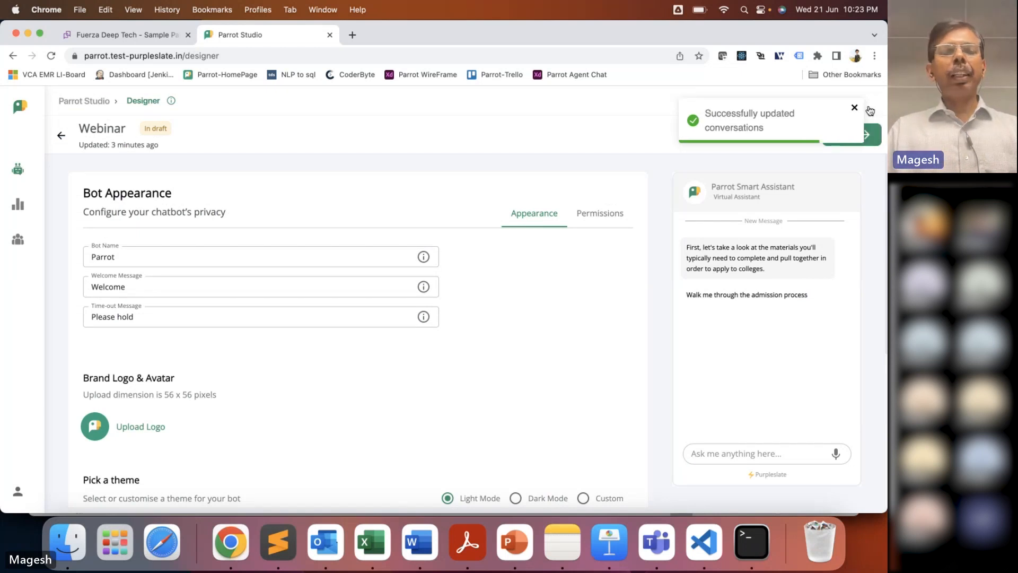
{"action": "left_click", "coordinate": [854, 108]}
{"action": "double_click", "coordinate": [143, 256]}
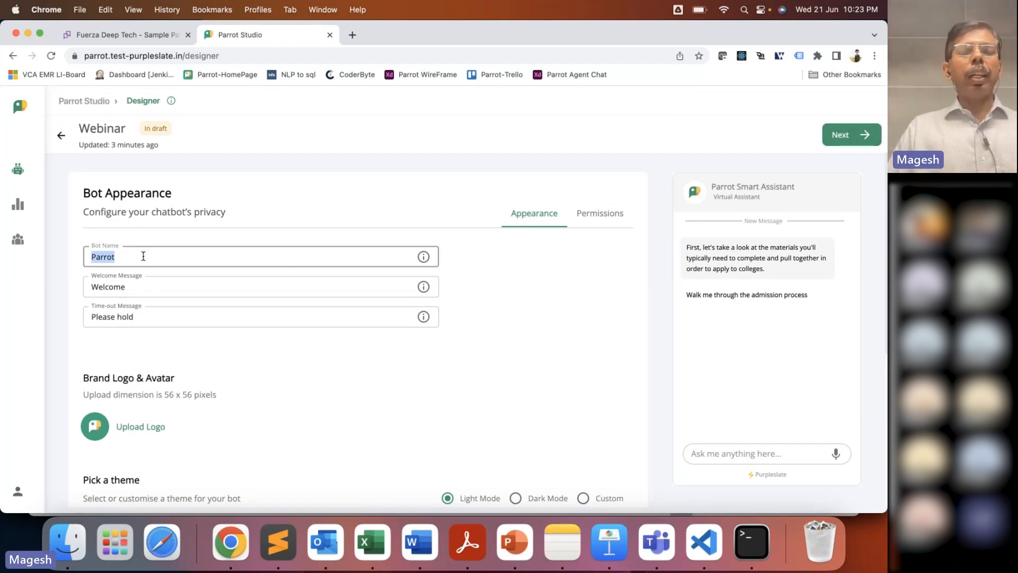
{"action": "type", "text": "Er"}
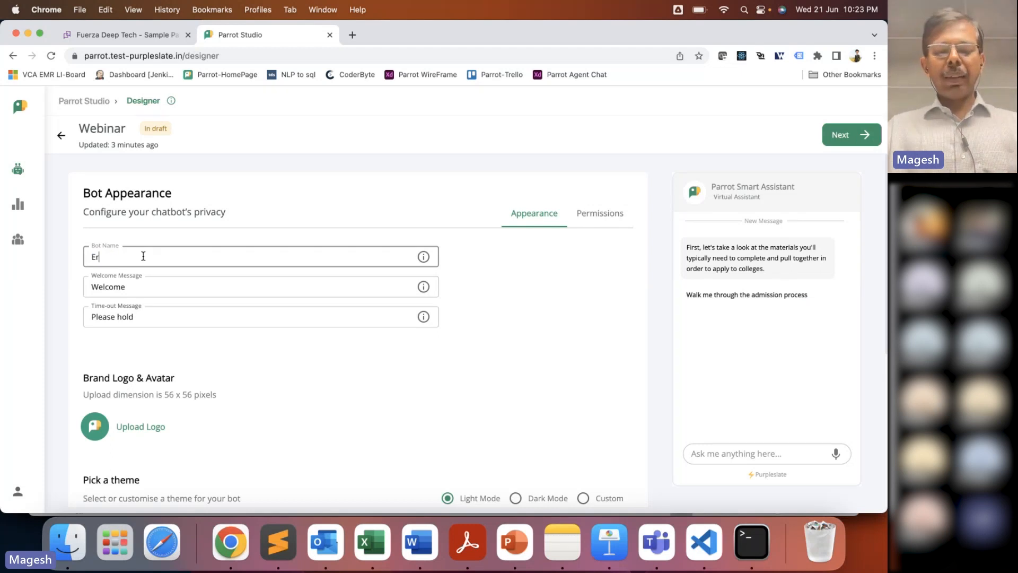
{"action": "type", "text": "icaGPT"}
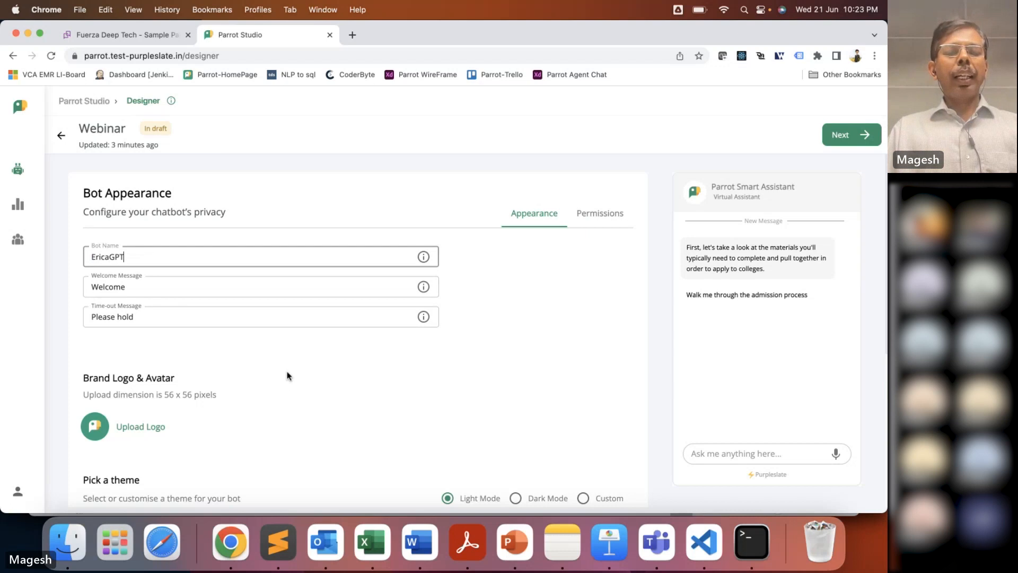
Apply the Dark Mode theme to the bot and shorten its name to Erica.
{"action": "scroll", "coordinate": [287, 375], "scroll_direction": "down", "scroll_amount": 5}
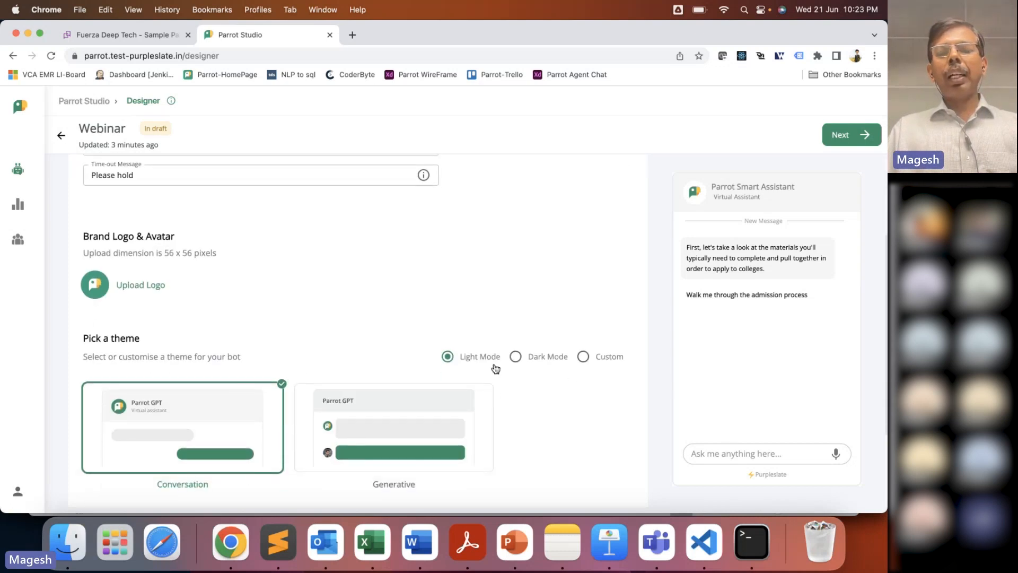
{"action": "left_click", "coordinate": [516, 357]}
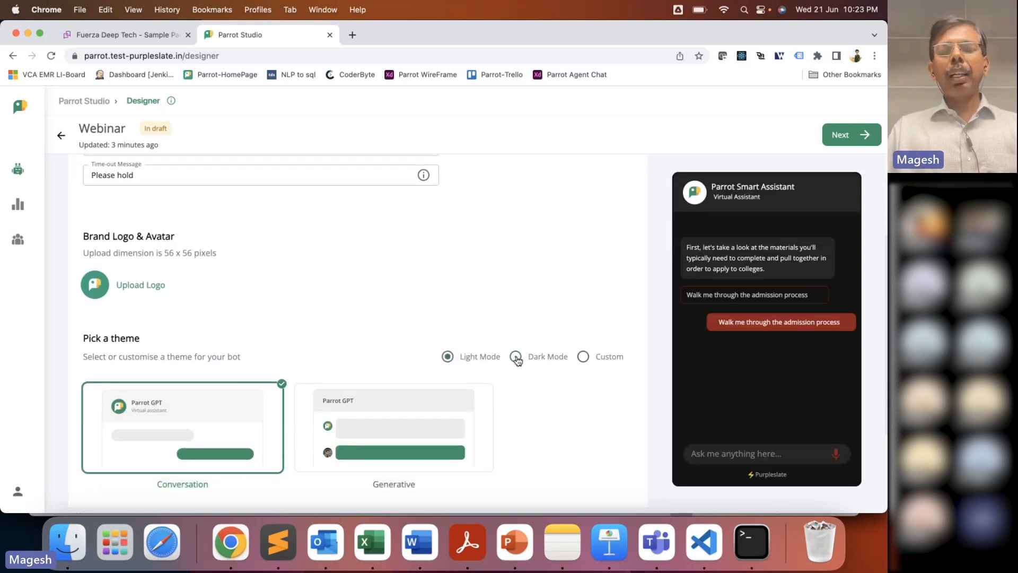
{"action": "scroll", "coordinate": [556, 283], "scroll_direction": "up", "scroll_amount": 1}
{"action": "scroll", "coordinate": [556, 283], "scroll_direction": "up", "scroll_amount": 3}
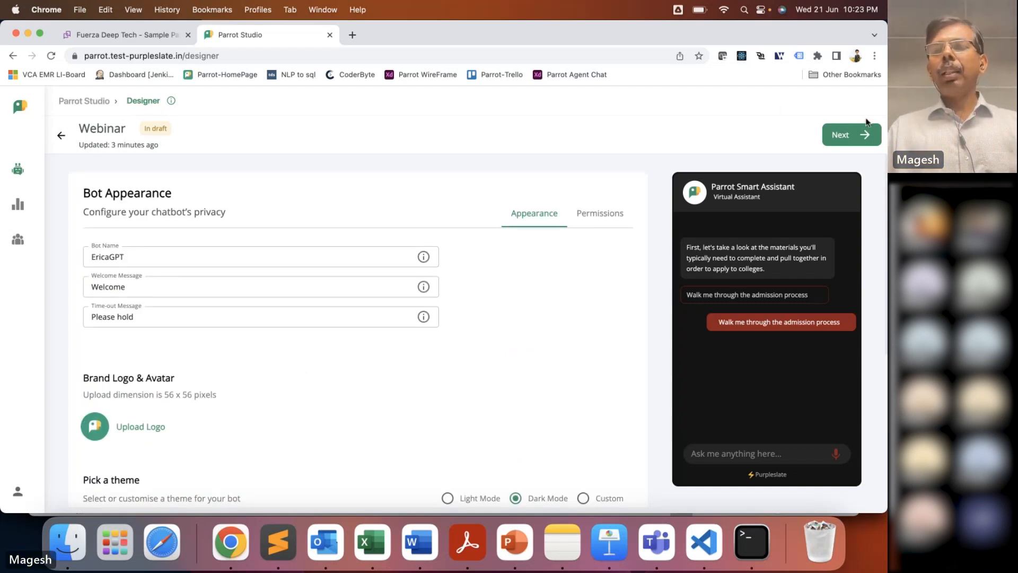
{"action": "left_click", "coordinate": [129, 258]}
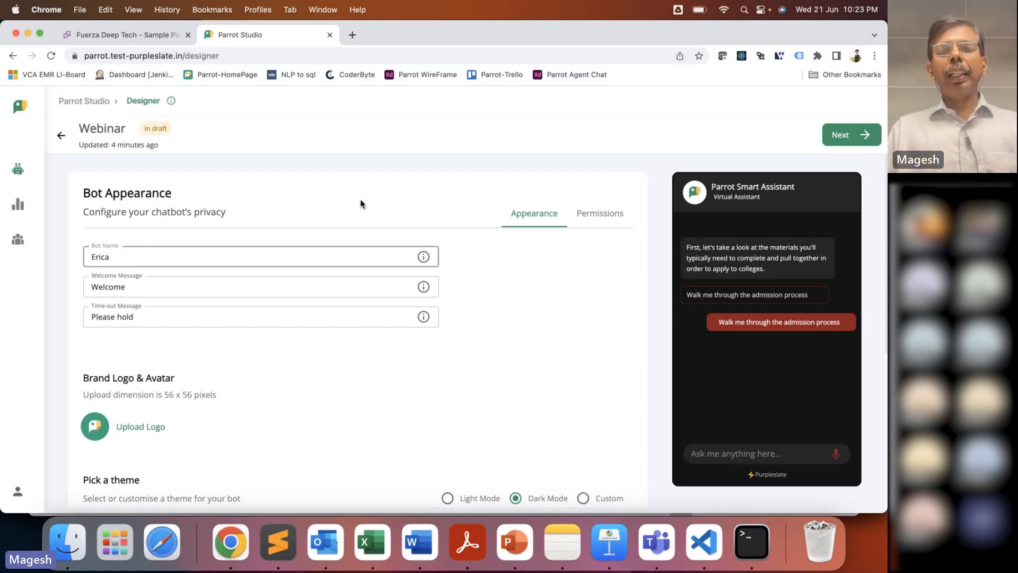
Finish the appearance settings and publish the Webinar bot.
{"action": "scroll", "coordinate": [523, 317], "scroll_direction": "down", "scroll_amount": 2}
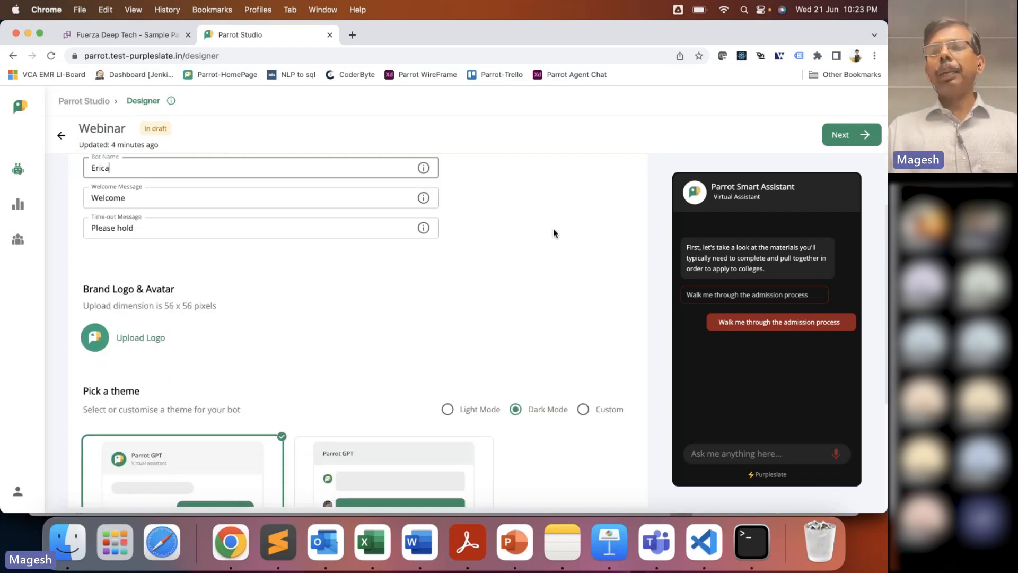
{"action": "left_click", "coordinate": [857, 137]}
{"action": "left_click", "coordinate": [857, 136]}
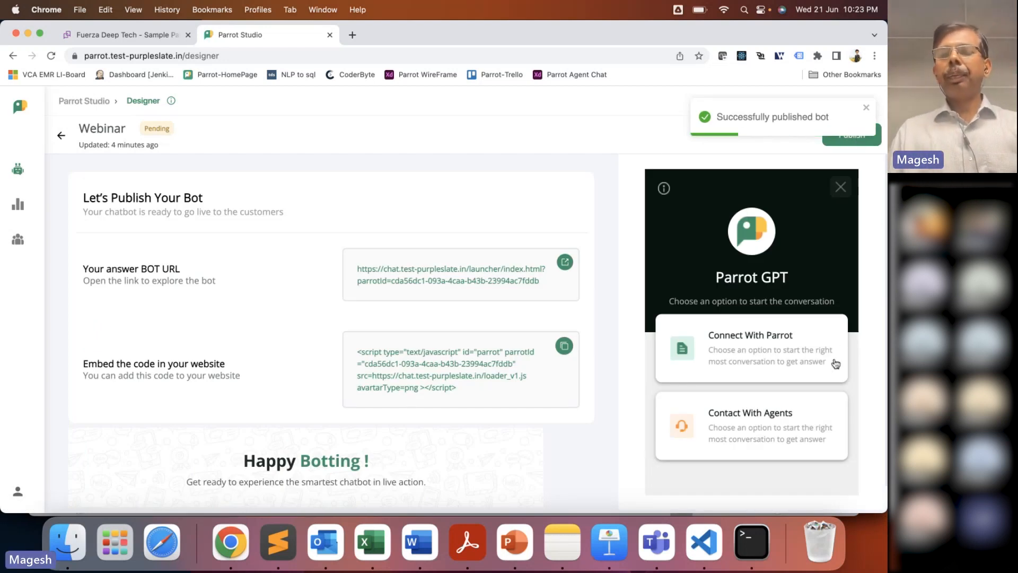
Open the published Webinar bot from its answer bot URL and start a Connect With Parrot conversation.
{"action": "key", "text": "super+Tab"}
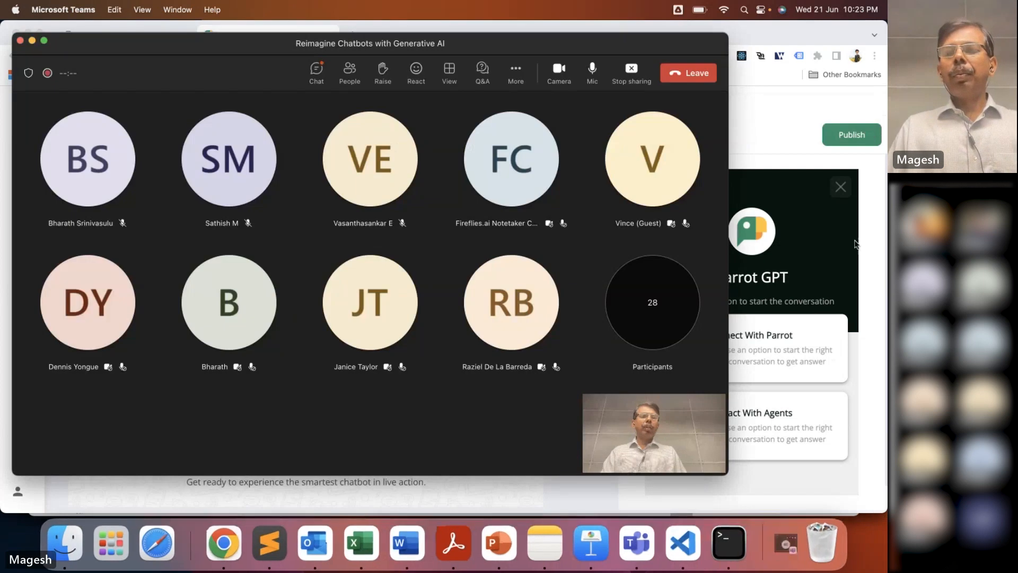
{"action": "key", "text": "super+Tab"}
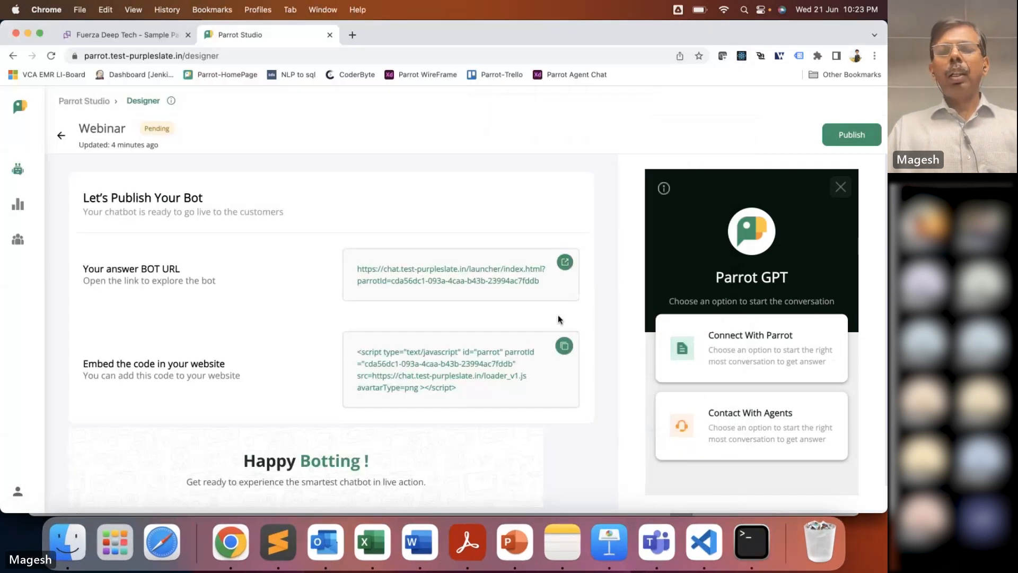
{"action": "left_click", "coordinate": [565, 263]}
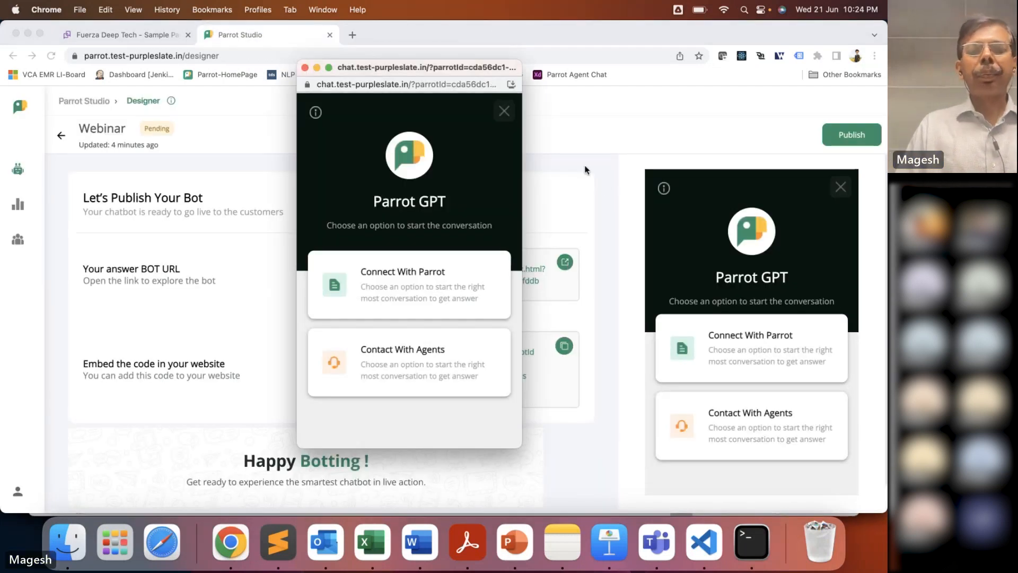
{"action": "left_click", "coordinate": [391, 291]}
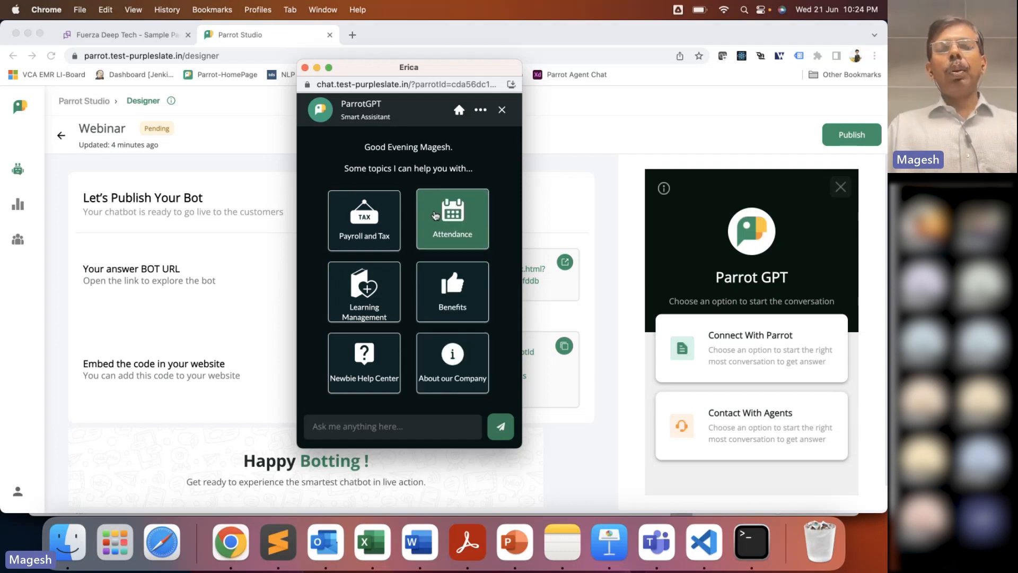
Test the bot by choosing Payroll and Tax and its Payday option, and examine the answer and related questions.
{"action": "left_click", "coordinate": [365, 222]}
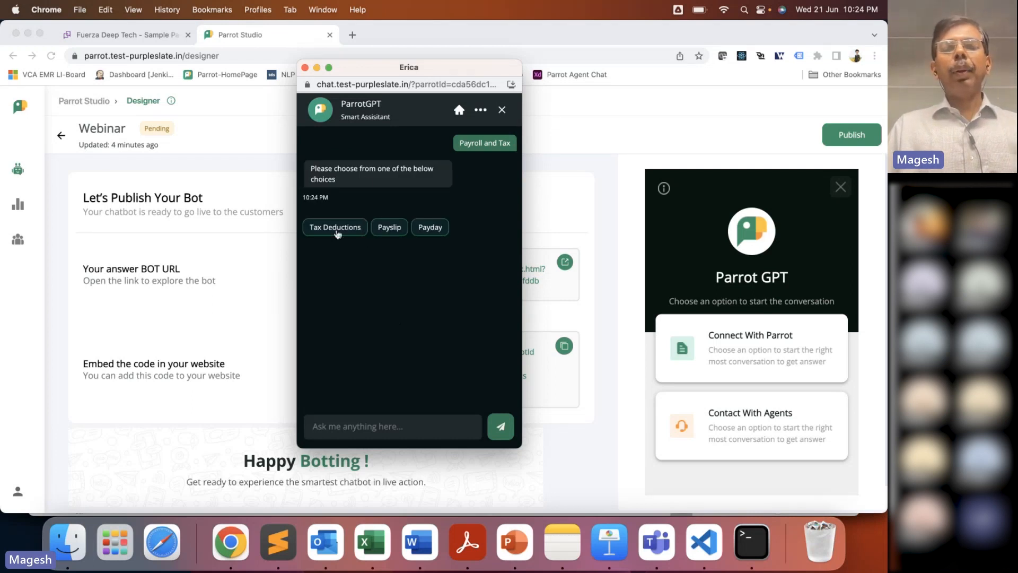
{"action": "left_click", "coordinate": [430, 228]}
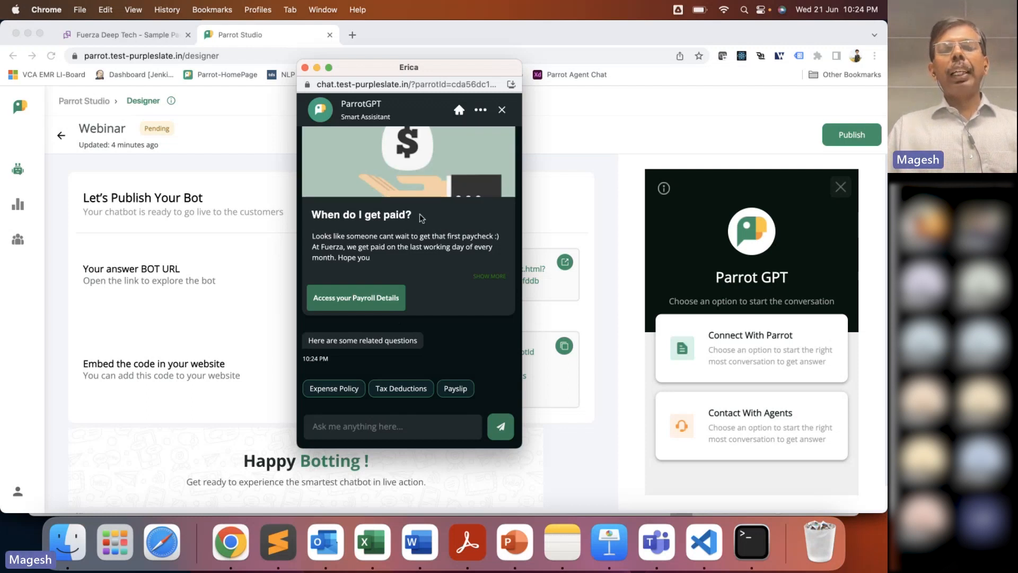
{"action": "scroll", "coordinate": [419, 214], "scroll_direction": "up", "scroll_amount": 2}
{"action": "scroll", "coordinate": [419, 215], "scroll_direction": "down", "scroll_amount": 3}
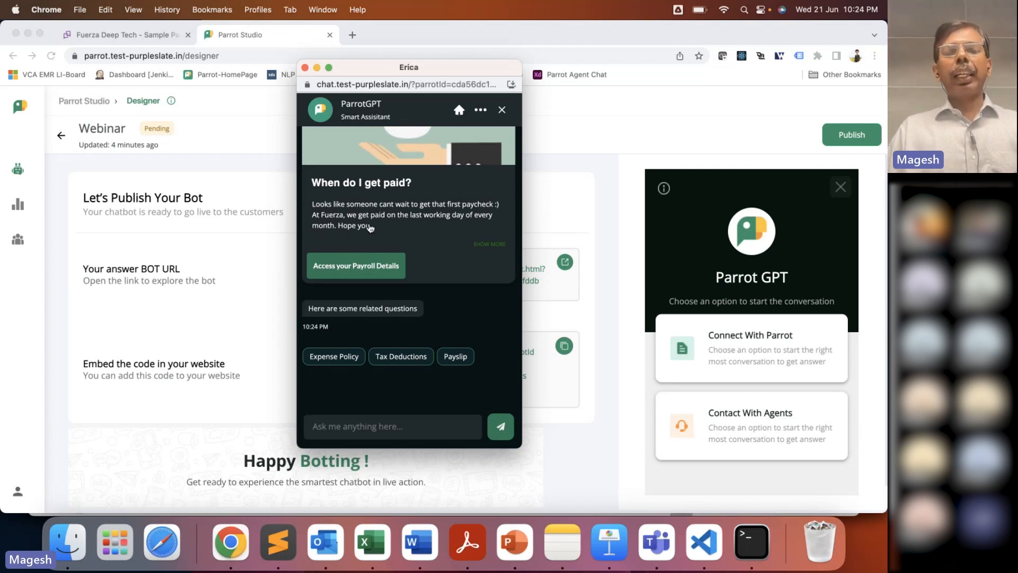
{"action": "scroll", "coordinate": [423, 225], "scroll_direction": "down", "scroll_amount": 1}
{"action": "scroll", "coordinate": [423, 224], "scroll_direction": "up", "scroll_amount": 1}
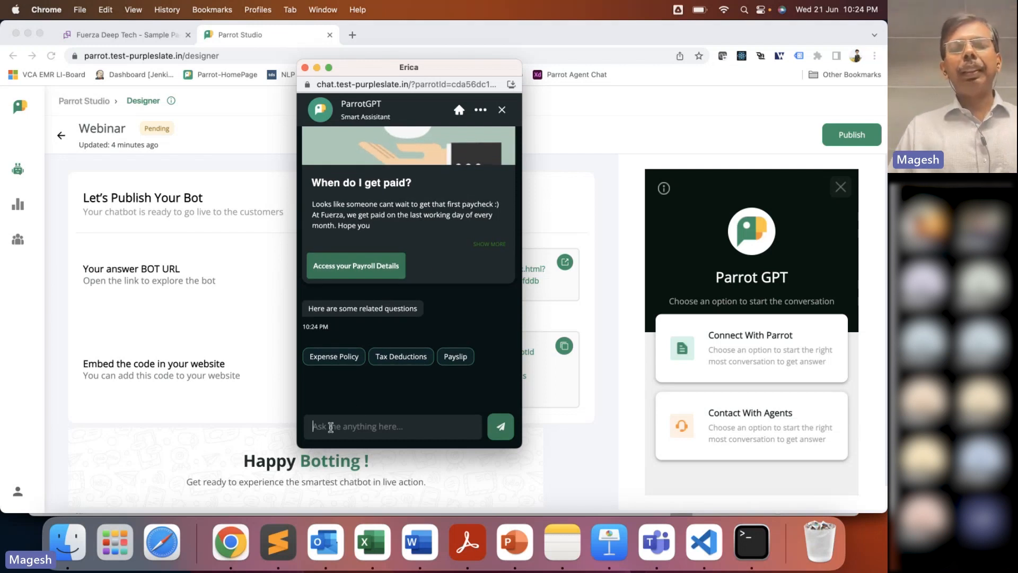
Ask the Webinar bot "What is my payday?" in its chat.
{"action": "type", "text": "W"}
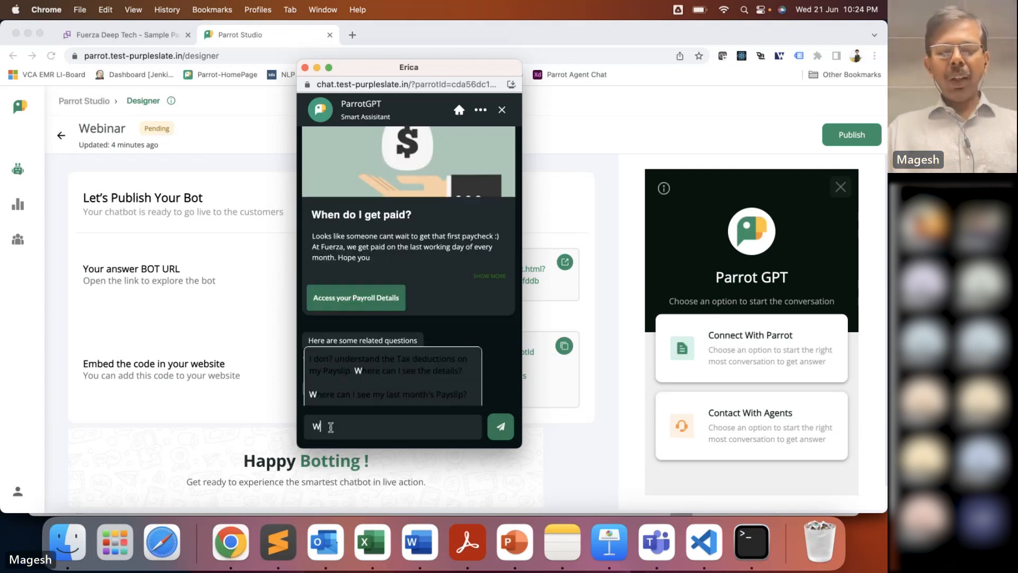
{"action": "type", "text": "hat is m"}
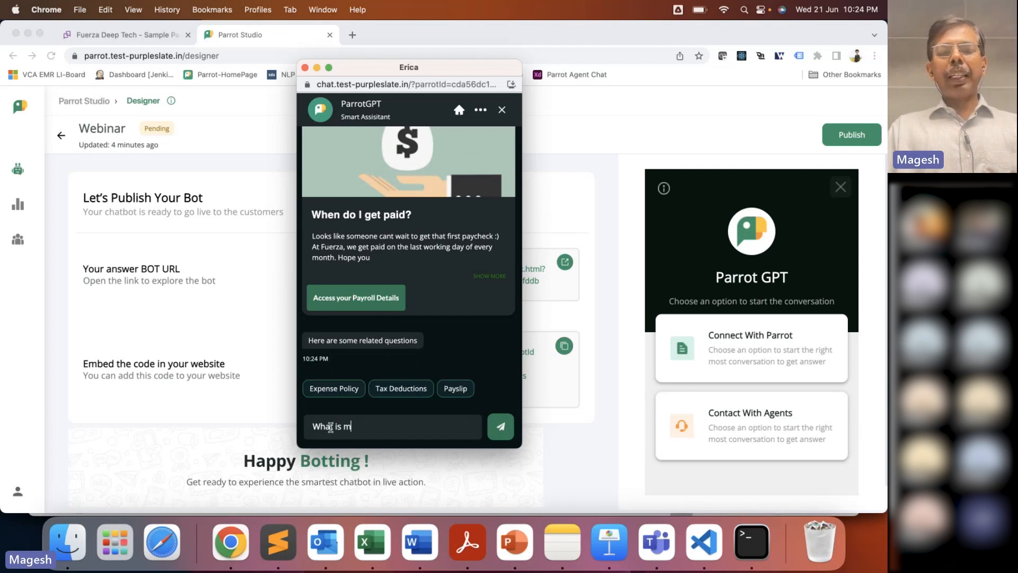
{"action": "type", "text": "y pyyday?"}
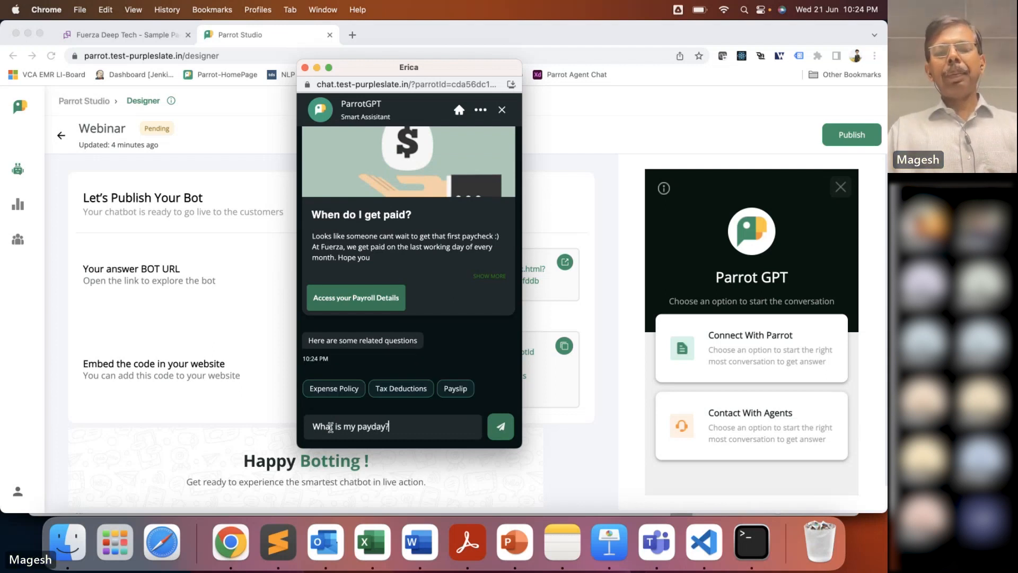
{"action": "key", "text": "Return"}
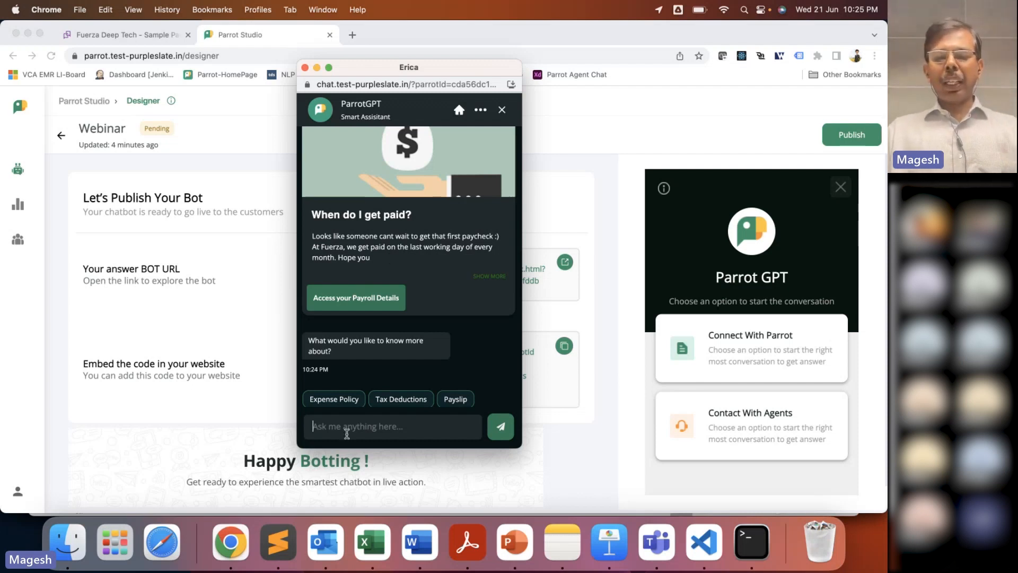
Ask the bot "how many days of leave I have" and expand the full answer to read it with its related topics.
{"action": "type", "text": "how many "}
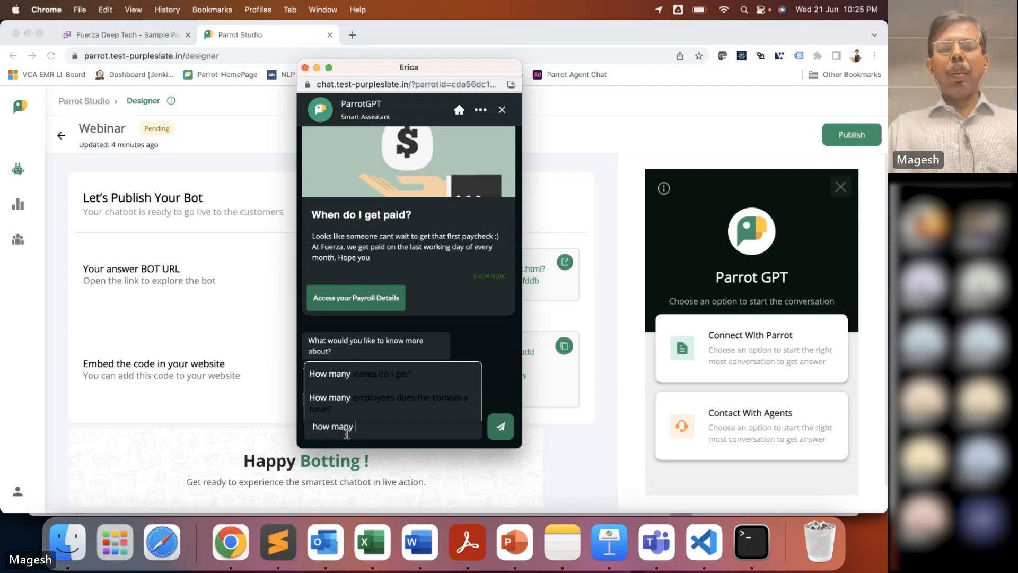
{"action": "type", "text": "days of leave I have"}
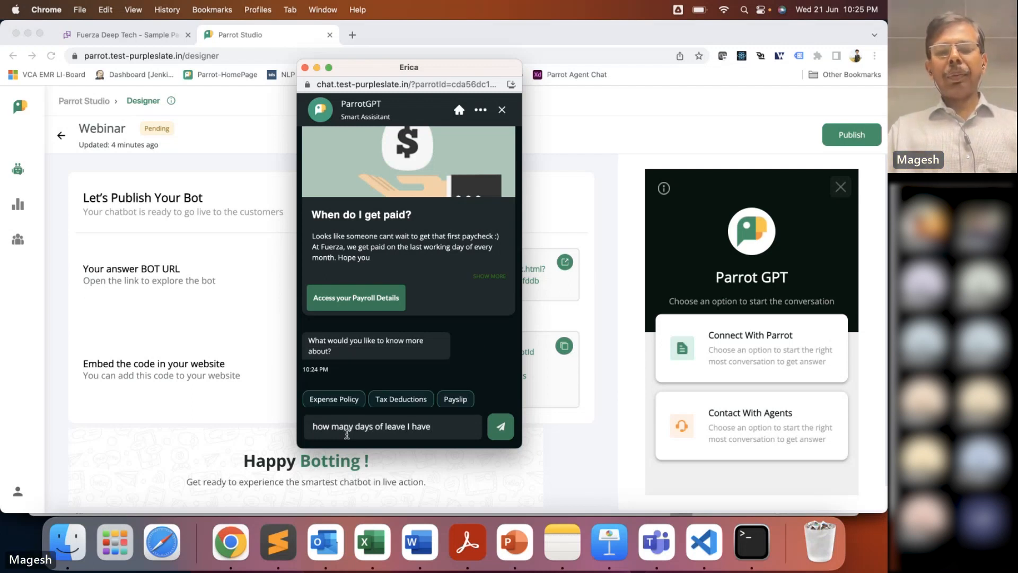
{"action": "key", "text": "Return"}
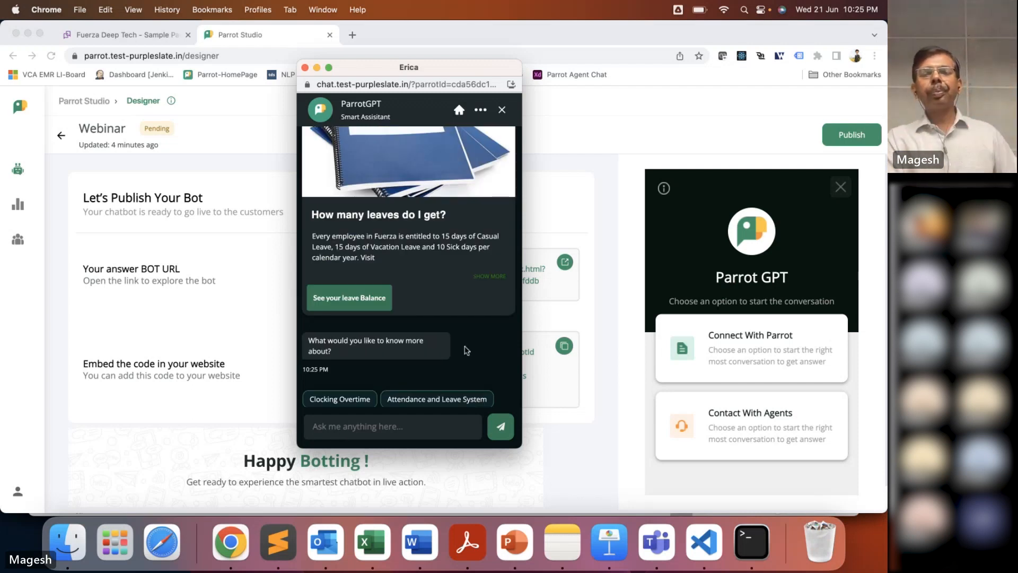
{"action": "scroll", "coordinate": [467, 347], "scroll_direction": "up", "scroll_amount": 2}
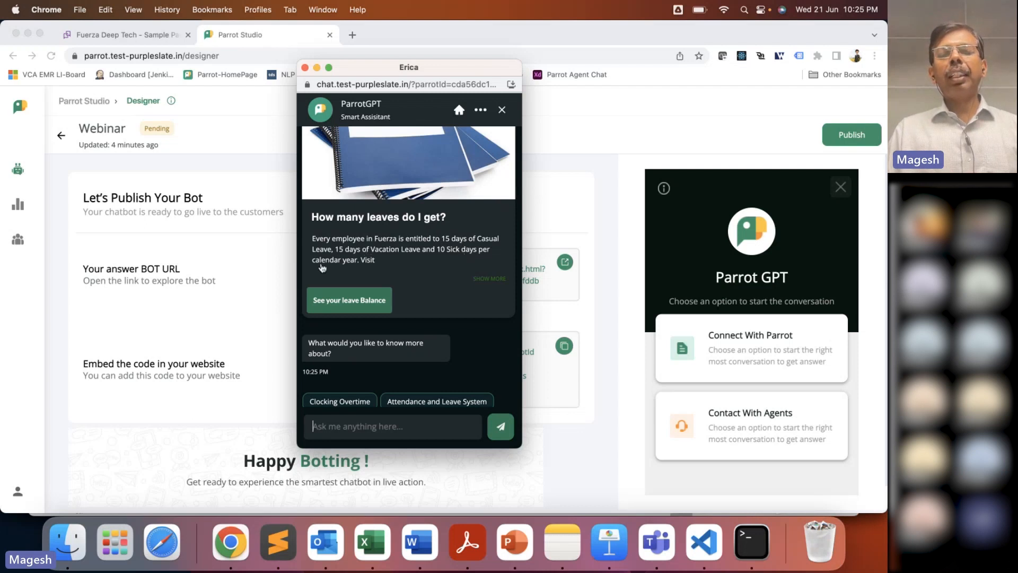
{"action": "left_click", "coordinate": [481, 281]}
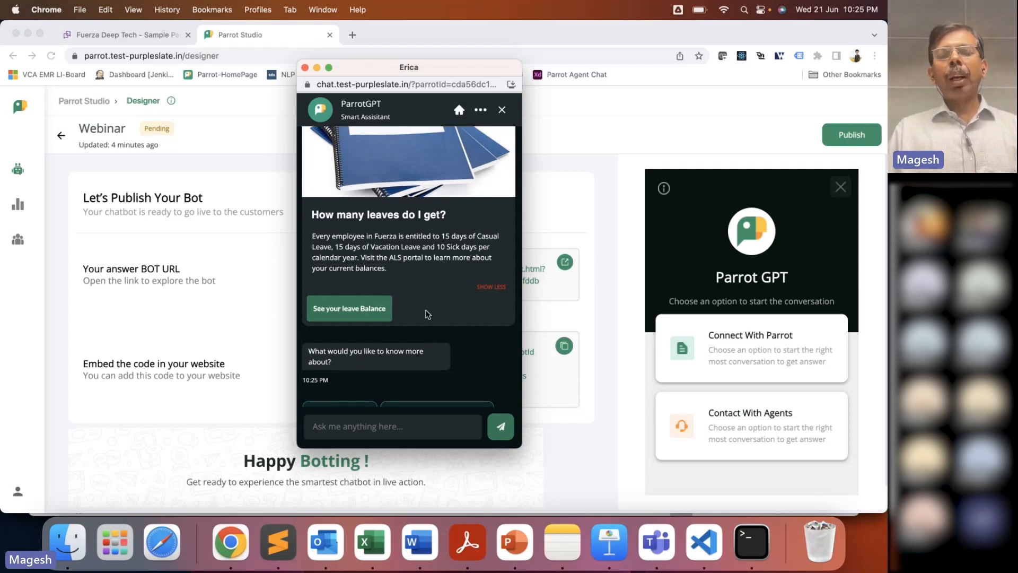
{"action": "scroll", "coordinate": [427, 313], "scroll_direction": "down", "scroll_amount": 3}
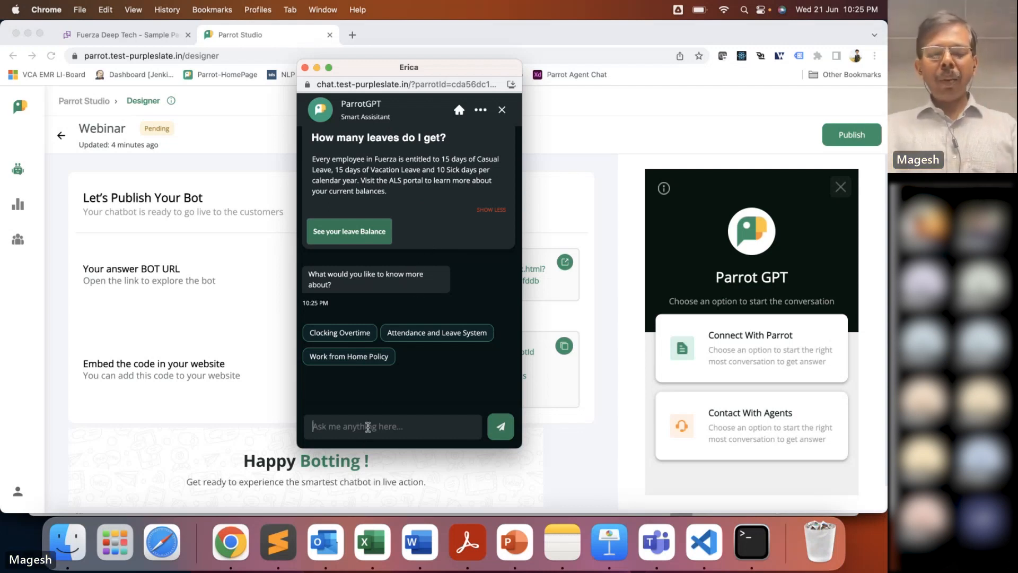
Ask the bot "how many days of leave available for casual leave ?" and review the expanded answer.
{"action": "type", "text": "how m"}
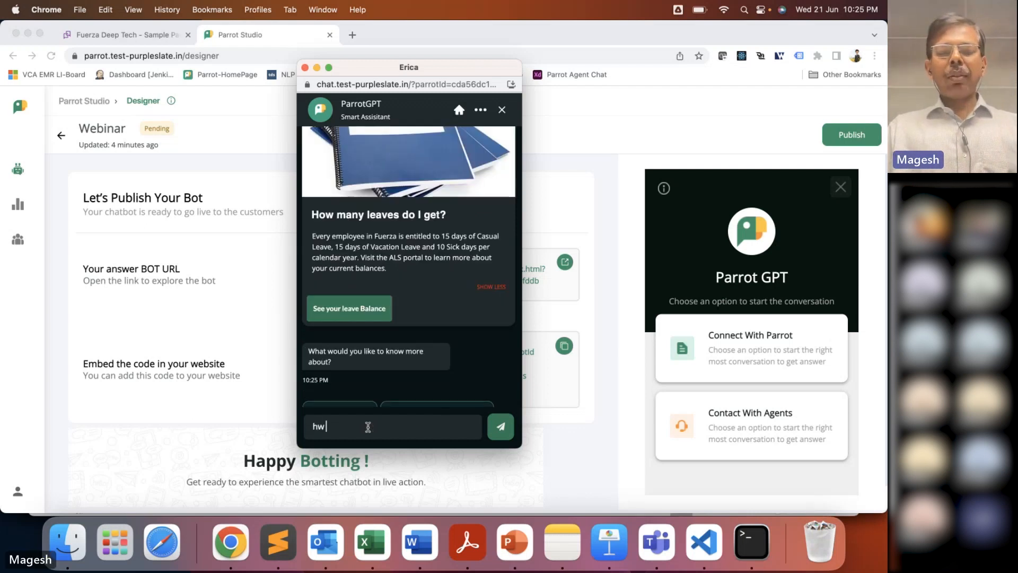
{"action": "type", "text": "any da"}
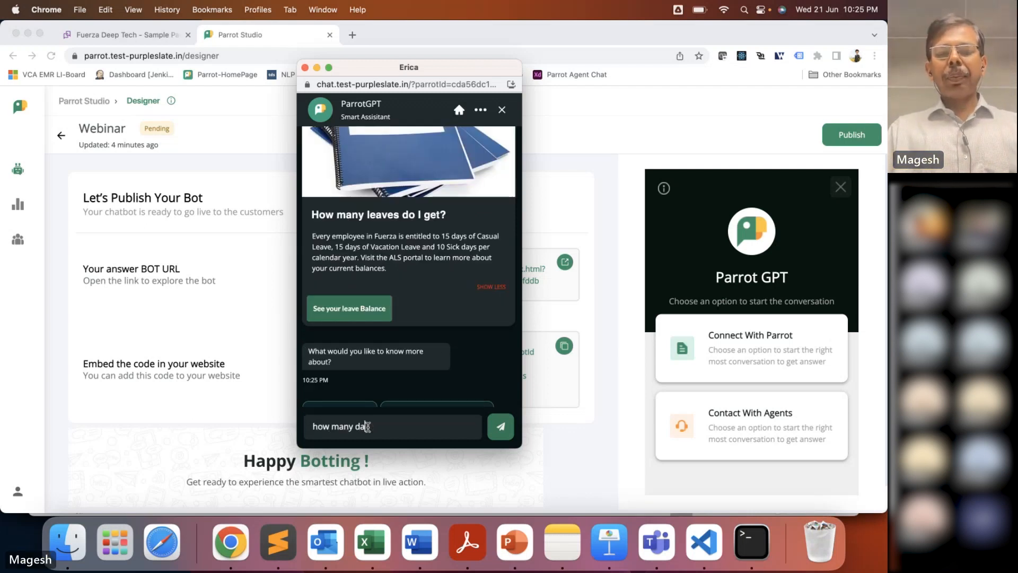
{"action": "type", "text": "ys of leave "}
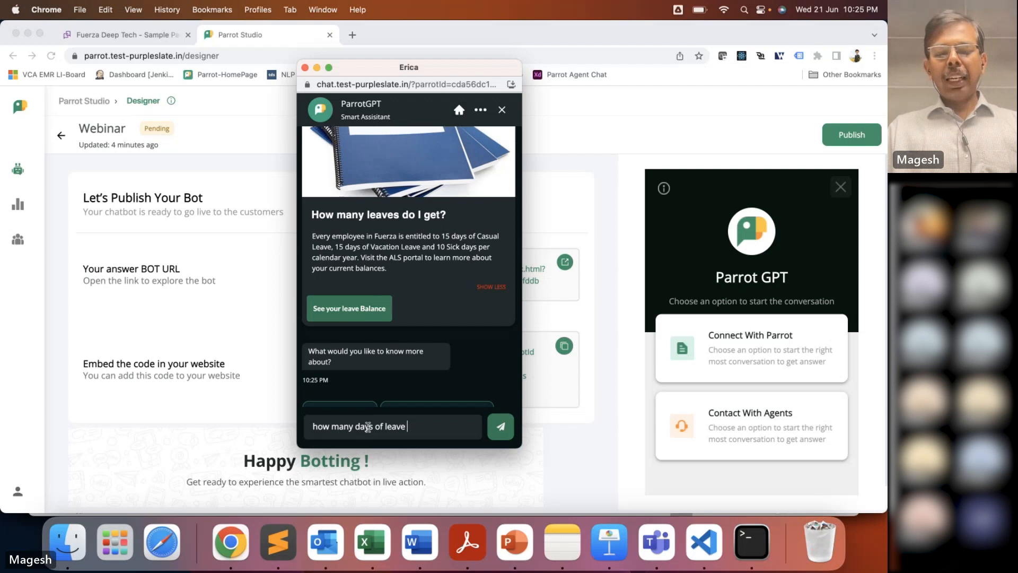
{"action": "type", "text": "available "}
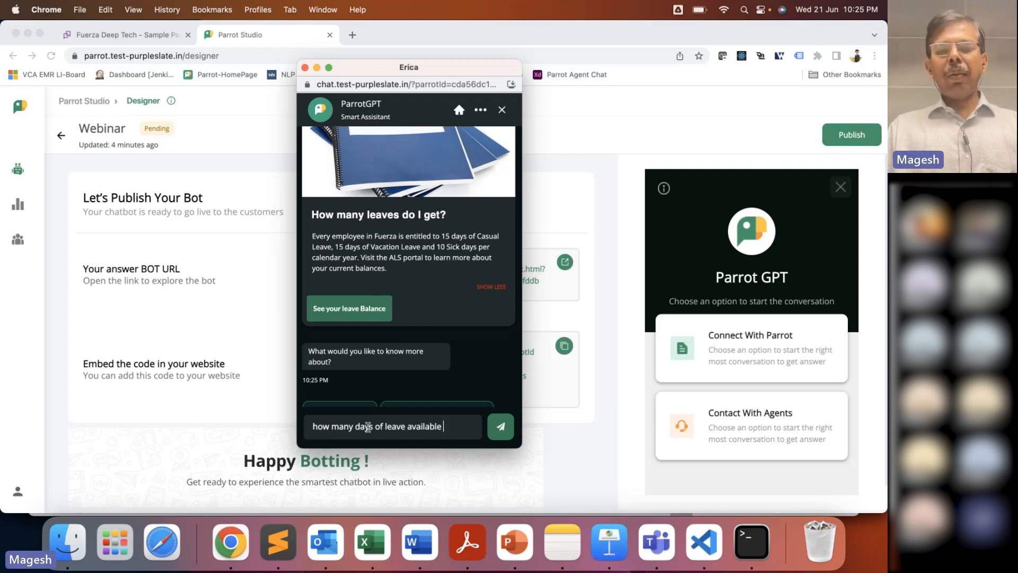
{"action": "type", "text": "for casual"}
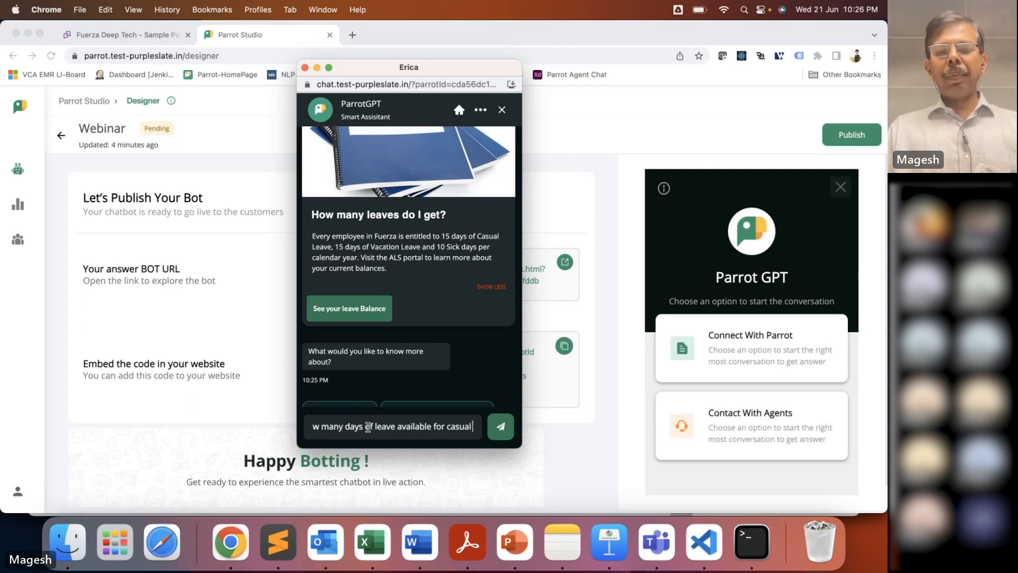
{"action": "type", "text": " leave ?"}
{"action": "key", "text": "Return"}
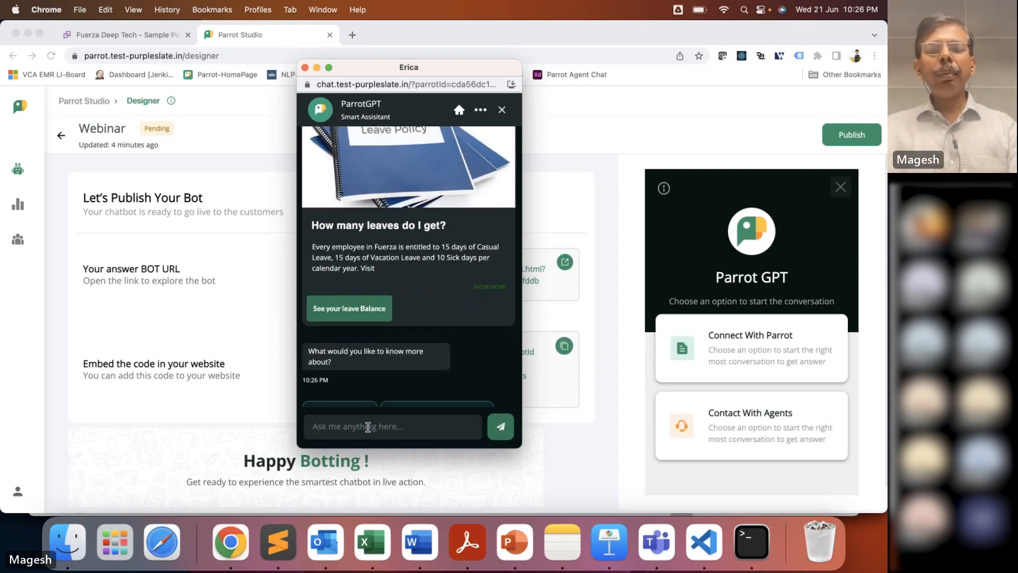
{"action": "left_click", "coordinate": [490, 287]}
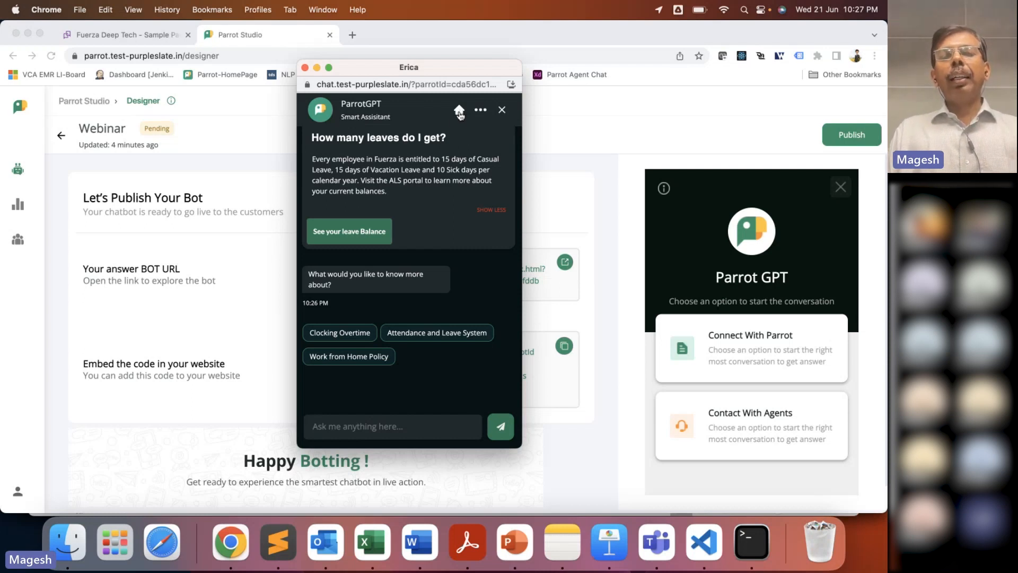
{"action": "scroll", "coordinate": [424, 222], "scroll_direction": "up", "scroll_amount": 5}
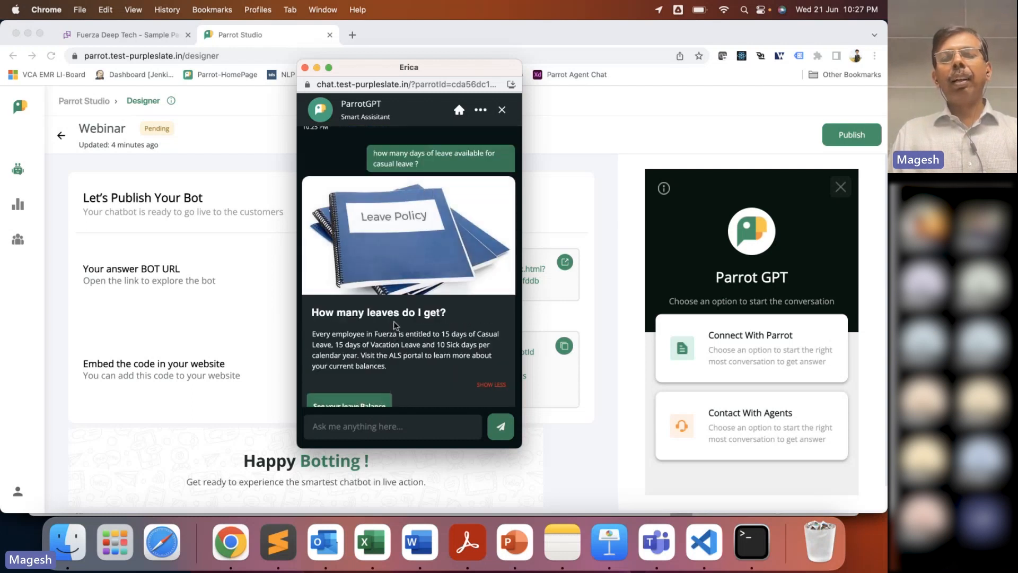
{"action": "scroll", "coordinate": [400, 353], "scroll_direction": "down", "scroll_amount": 1}
{"action": "scroll", "coordinate": [400, 353], "scroll_direction": "down", "scroll_amount": 5}
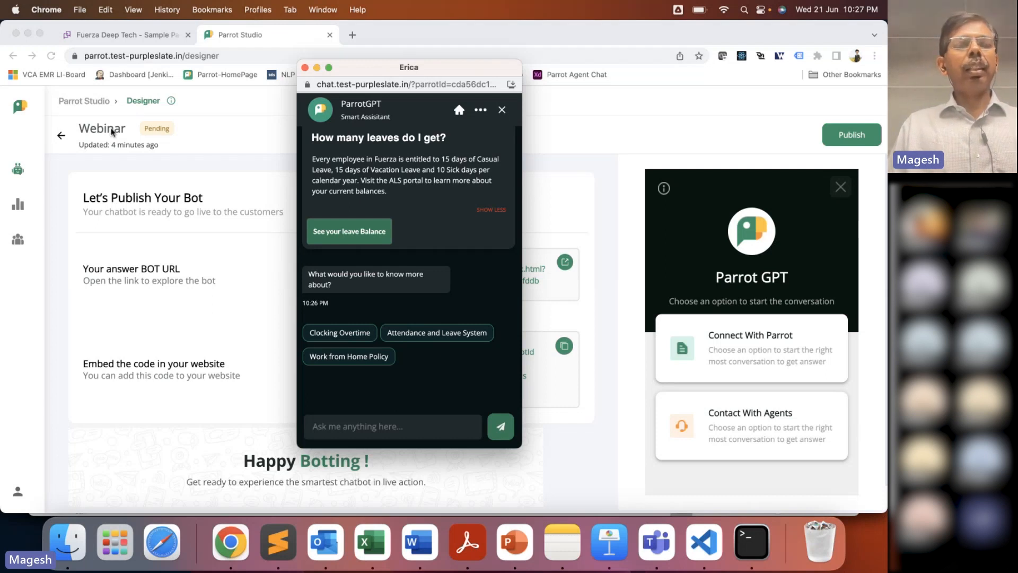
Close the Webinar bot chat, return to the Parrot Studio apps list and refresh it to check the bots' status.
{"action": "left_click", "coordinate": [304, 68]}
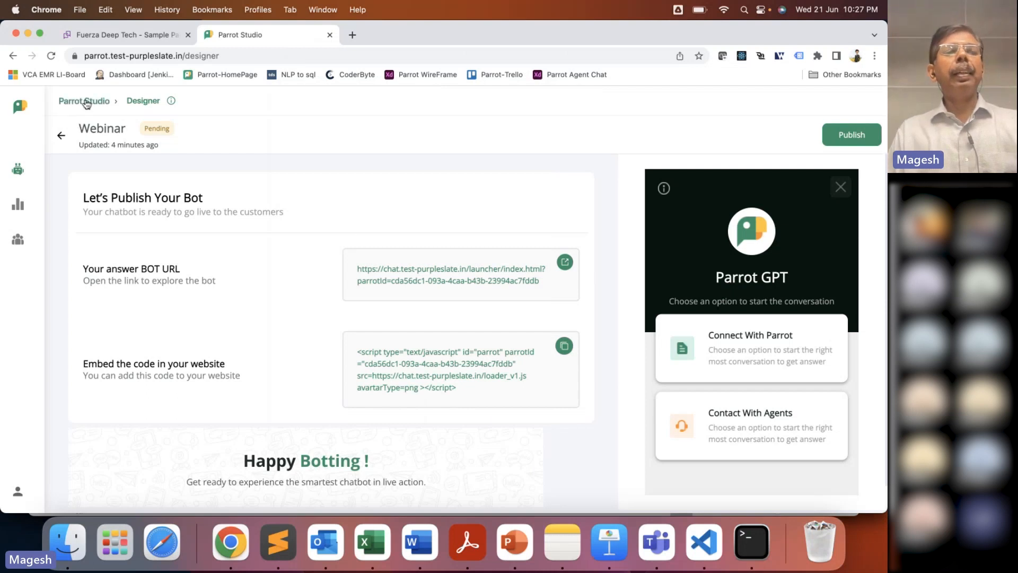
{"action": "left_click", "coordinate": [86, 102]}
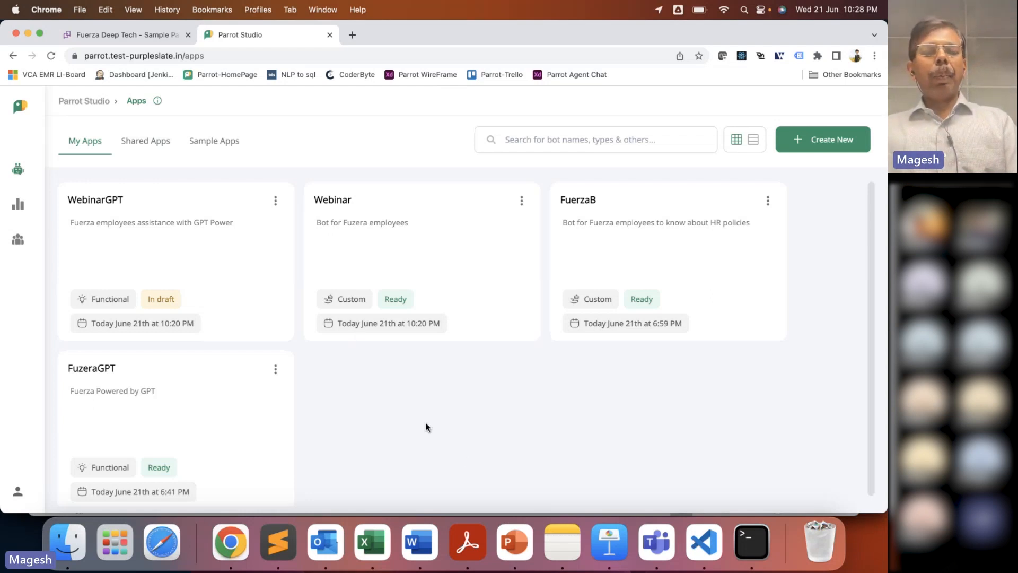
{"action": "scroll", "coordinate": [425, 424], "scroll_direction": "down", "scroll_amount": 1}
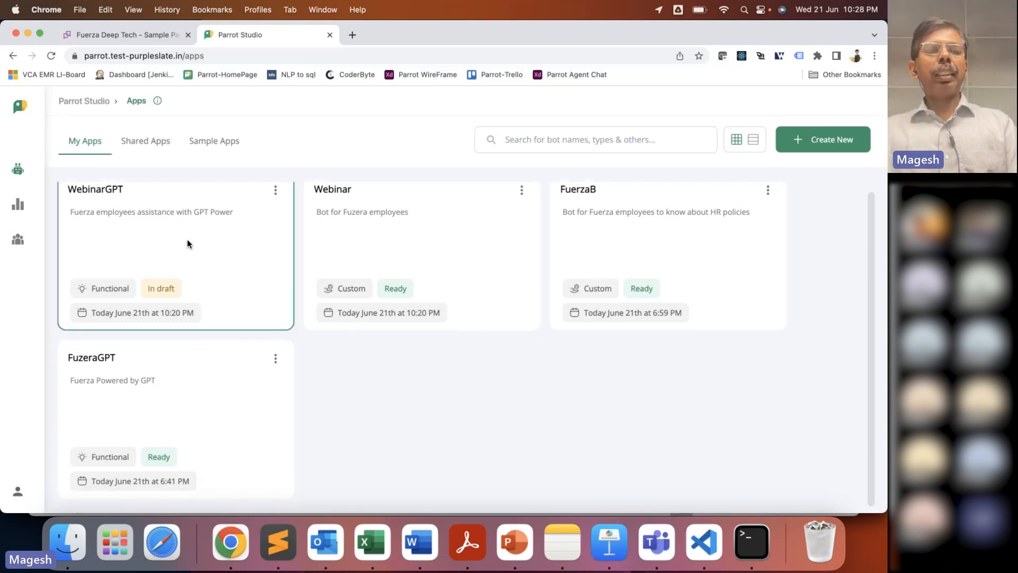
{"action": "scroll", "coordinate": [320, 417], "scroll_direction": "down", "scroll_amount": 1}
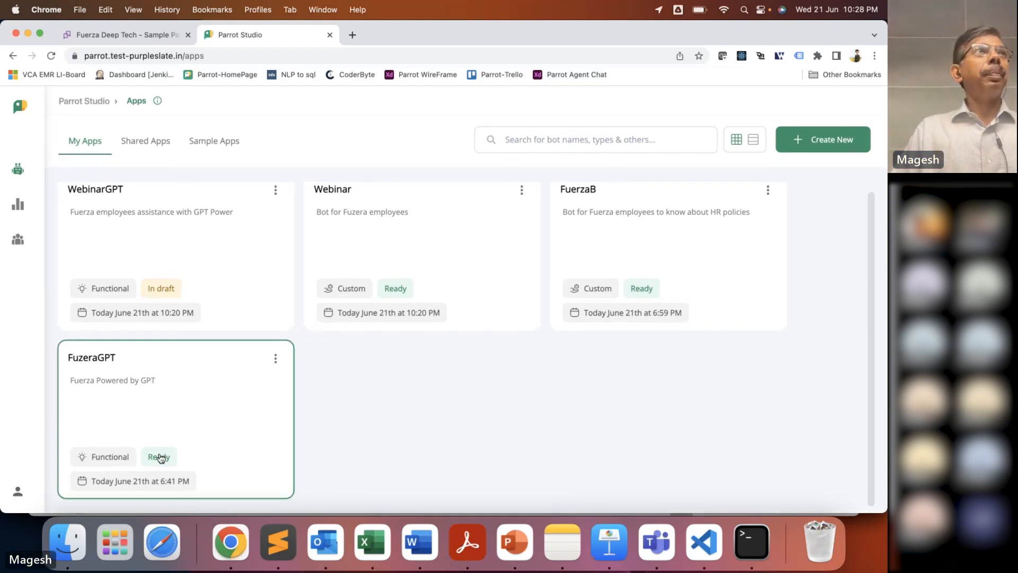
{"action": "left_click", "coordinate": [52, 57]}
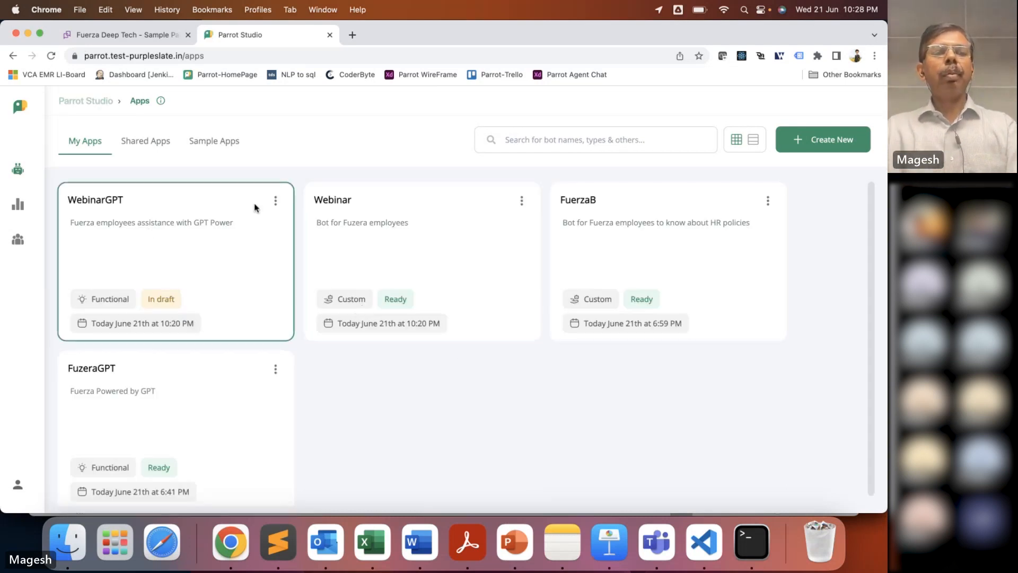
{"action": "left_click", "coordinate": [51, 56]}
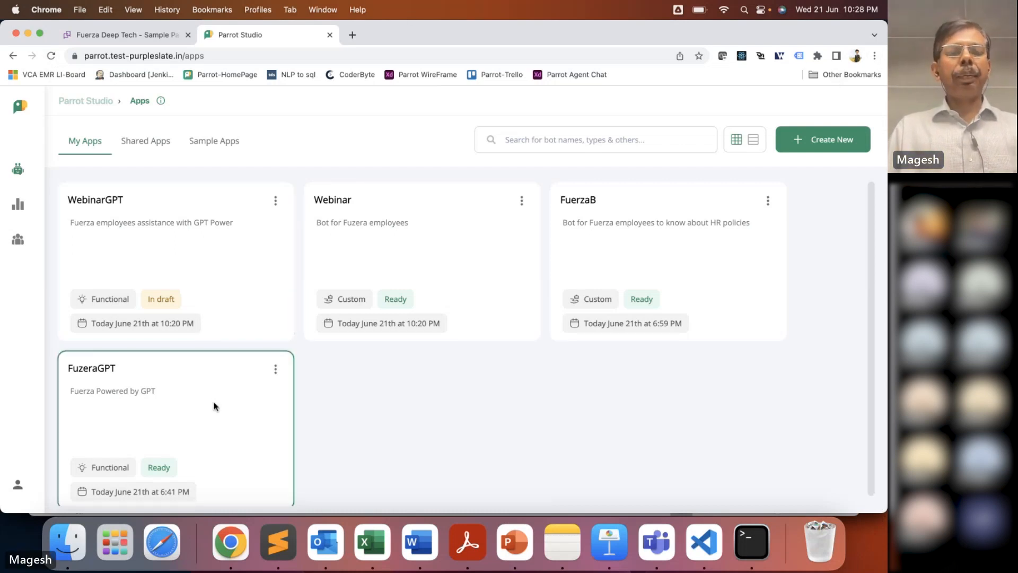
{"action": "left_click", "coordinate": [277, 369]}
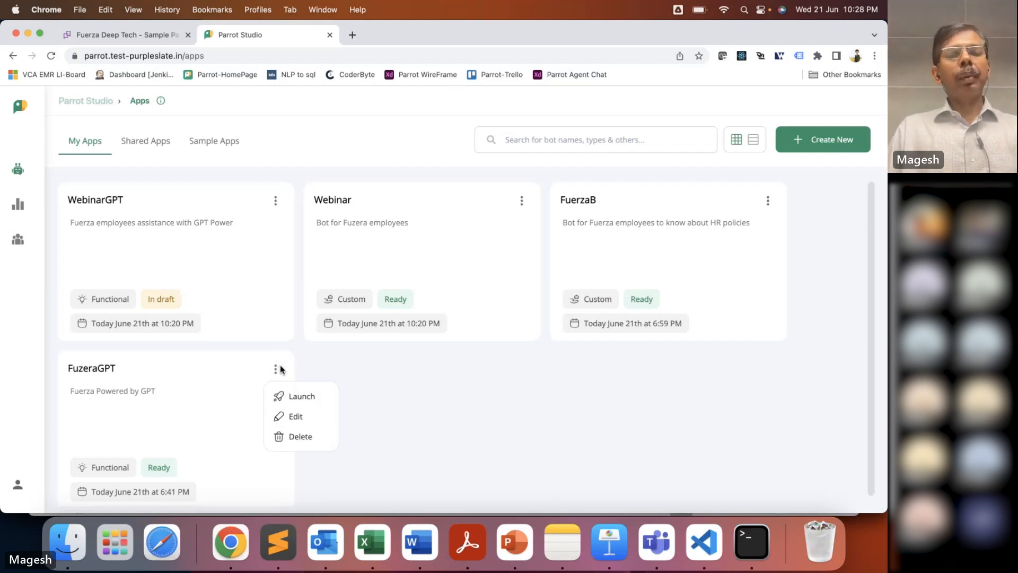
{"action": "left_click", "coordinate": [321, 395]}
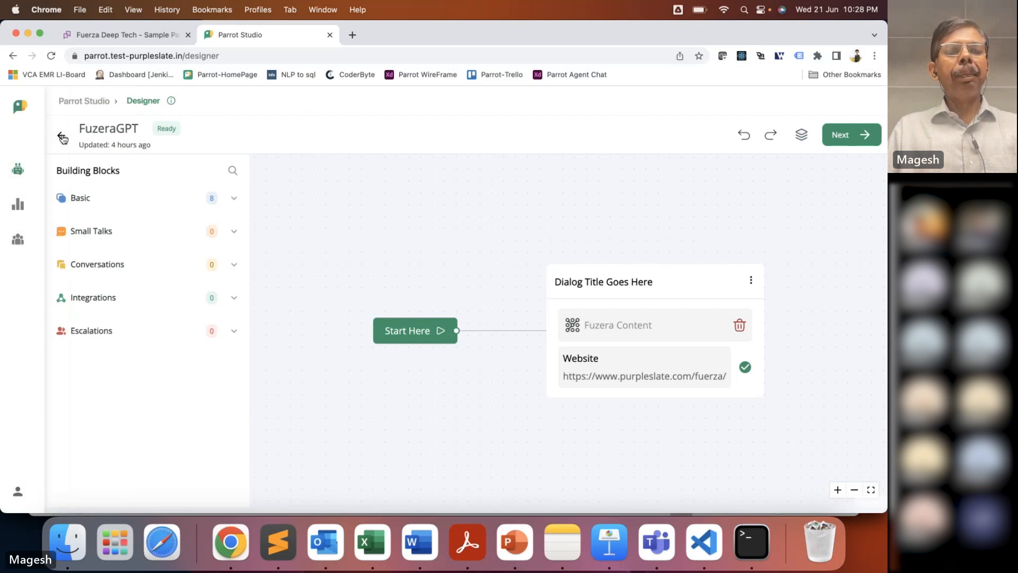
{"action": "left_click", "coordinate": [62, 137]}
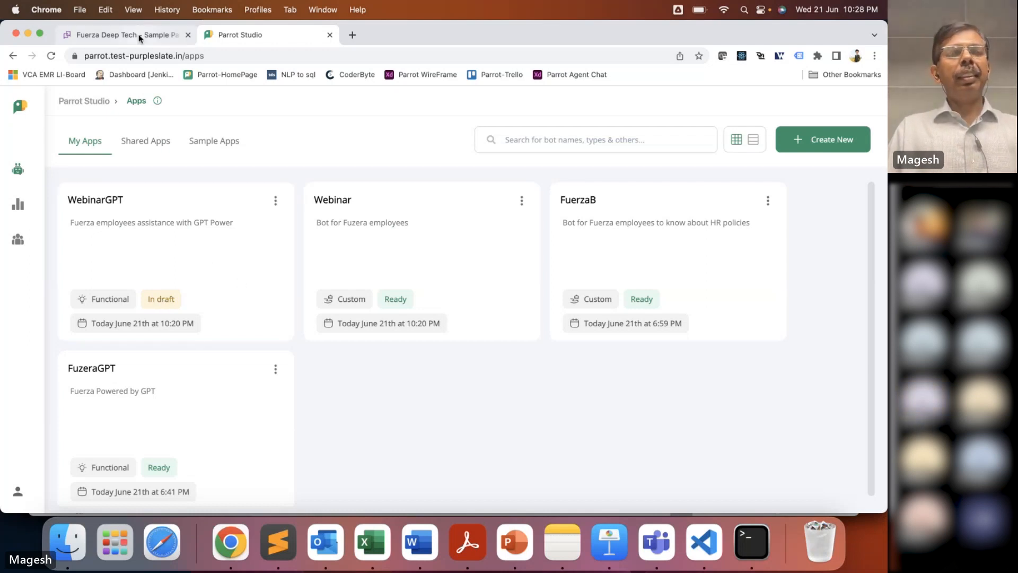
Refresh the apps list, open WebinarGPT in the designer and set its bot name to WebinarGPT in the appearance settings.
{"action": "left_click", "coordinate": [50, 55]}
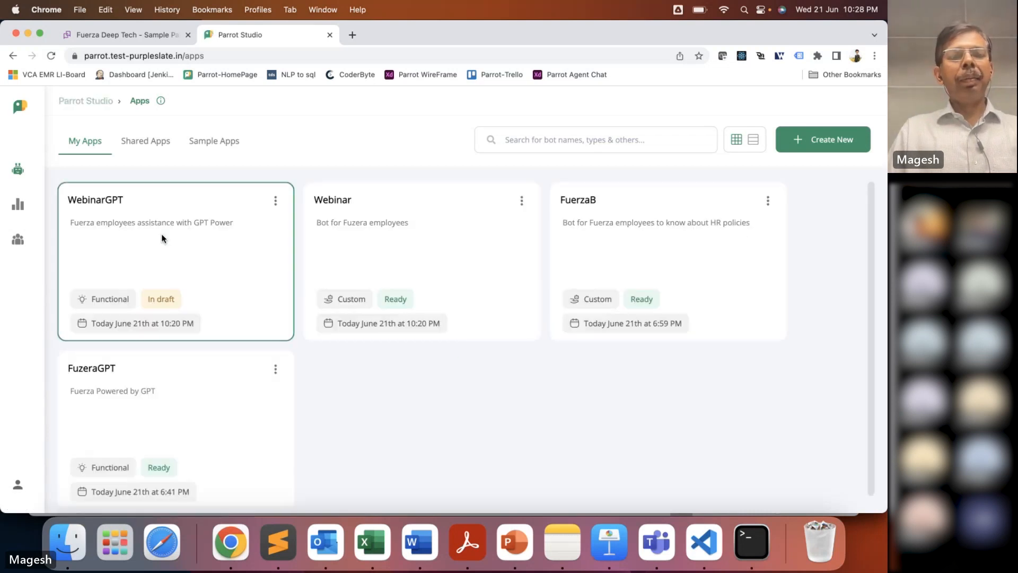
{"action": "left_click", "coordinate": [170, 286]}
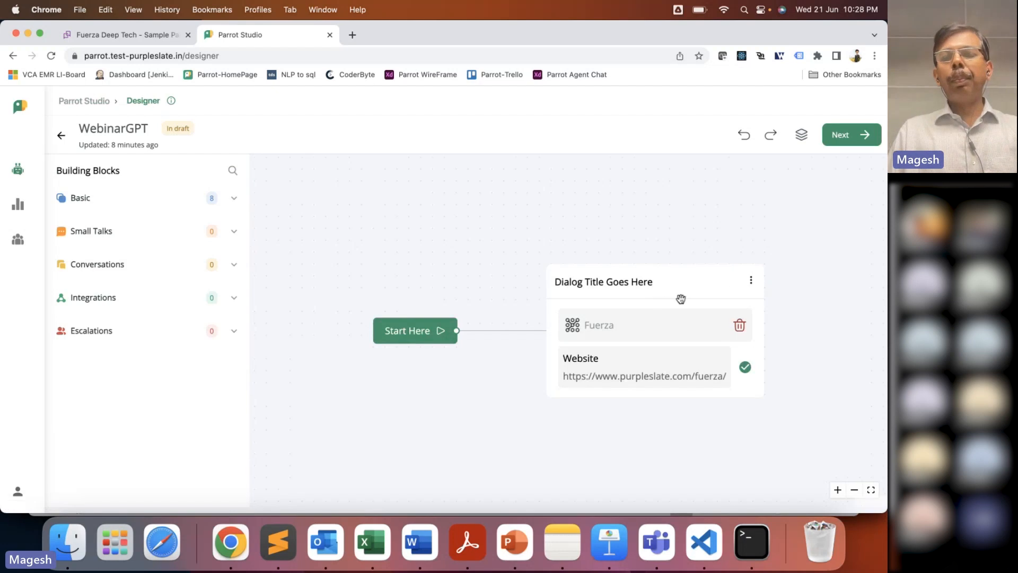
{"action": "left_click", "coordinate": [861, 139]}
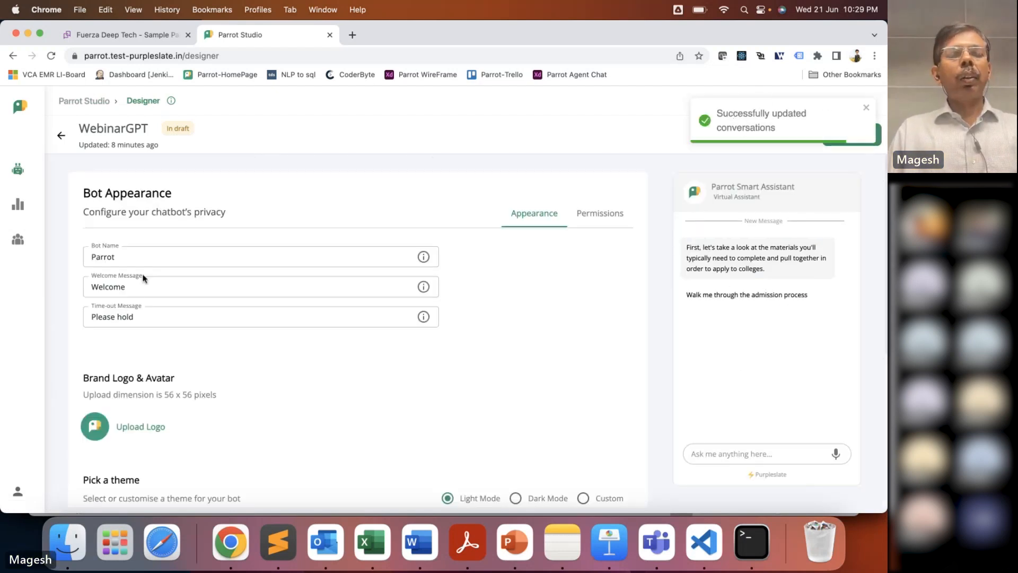
{"action": "left_click", "coordinate": [133, 257]}
{"action": "double_click", "coordinate": [134, 258]}
{"action": "type", "text": "Webinar"}
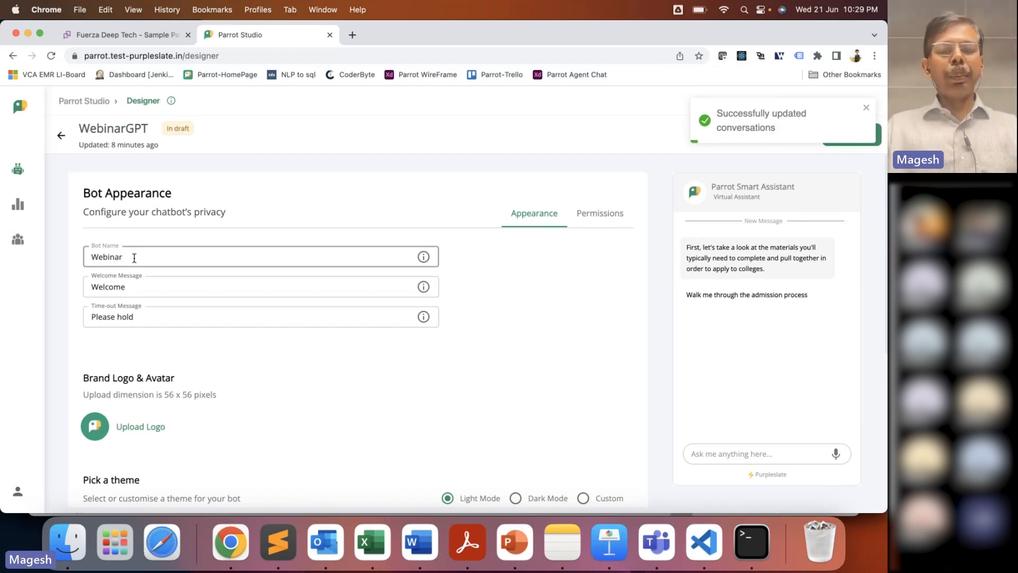
{"action": "type", "text": "GPT"}
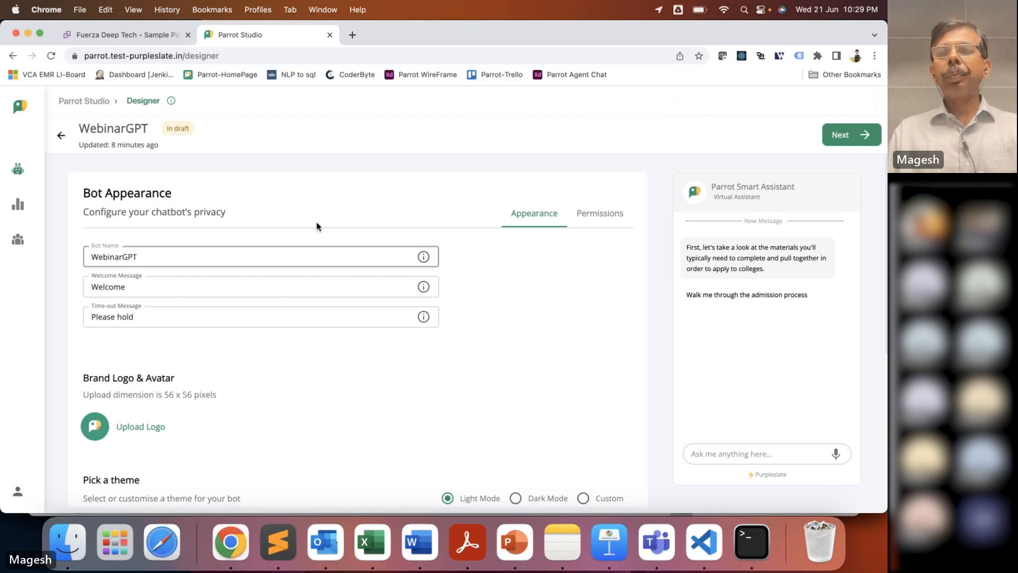
Publish the WebinarGPT bot and open it from its answer bot URL.
{"action": "left_click", "coordinate": [852, 135]}
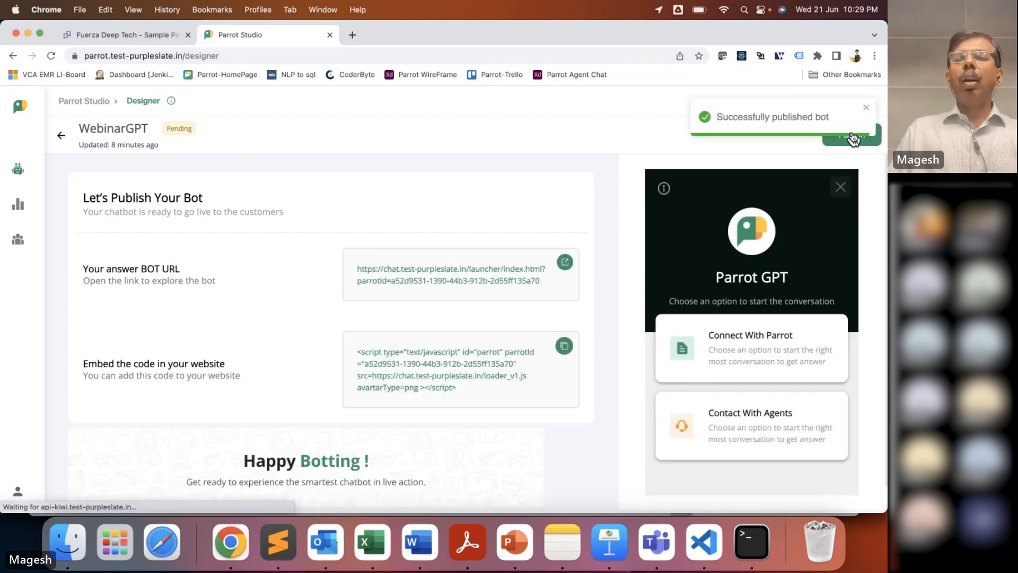
{"action": "left_click", "coordinate": [566, 262]}
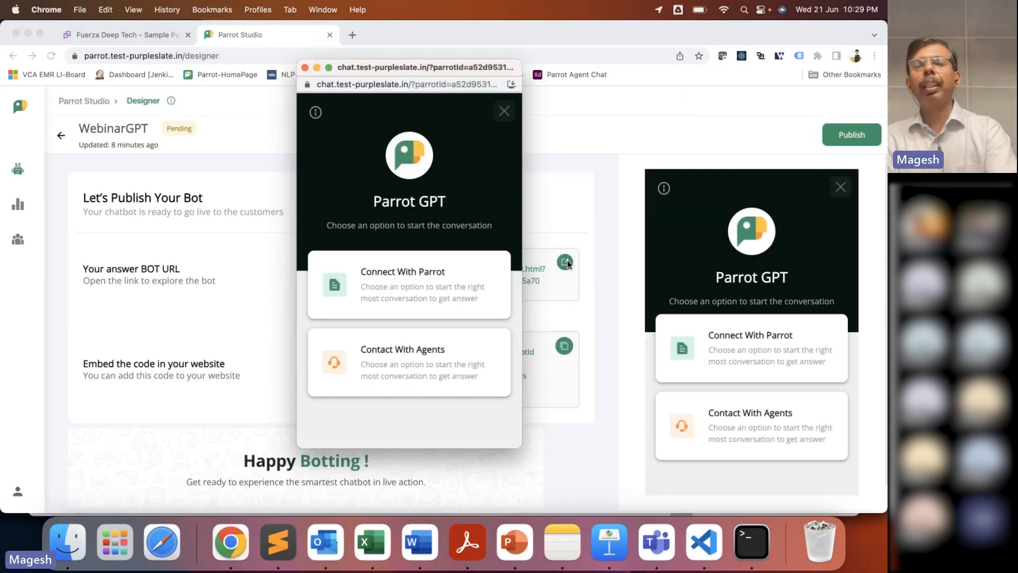
Start a conversation with Parrot in the WebinarGPT chat and ask "how many days of leave we have?".
{"action": "left_click", "coordinate": [408, 300]}
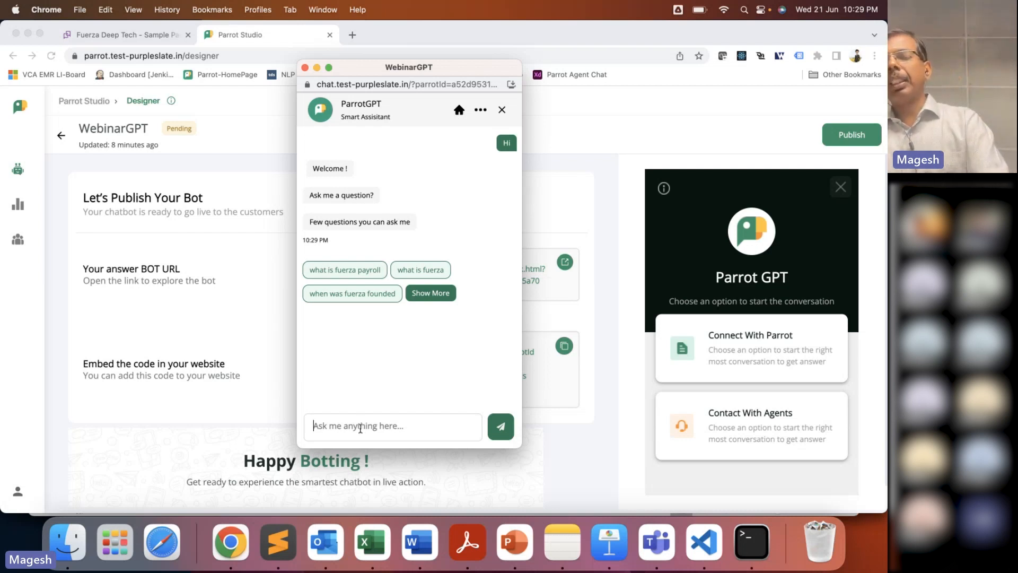
{"action": "type", "text": "w"}
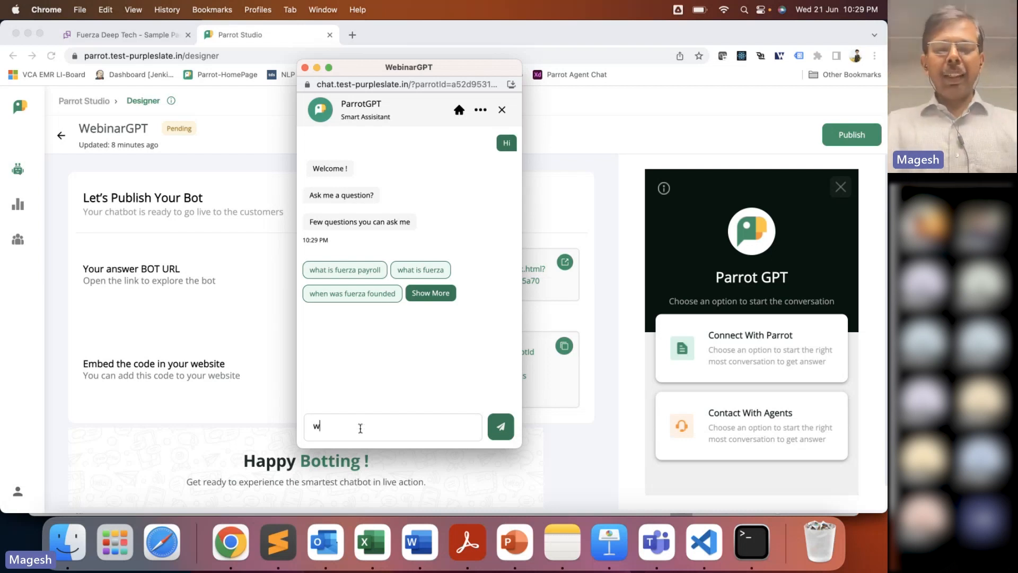
{"action": "key", "text": "BackSpace"}
{"action": "type", "text": "how many"}
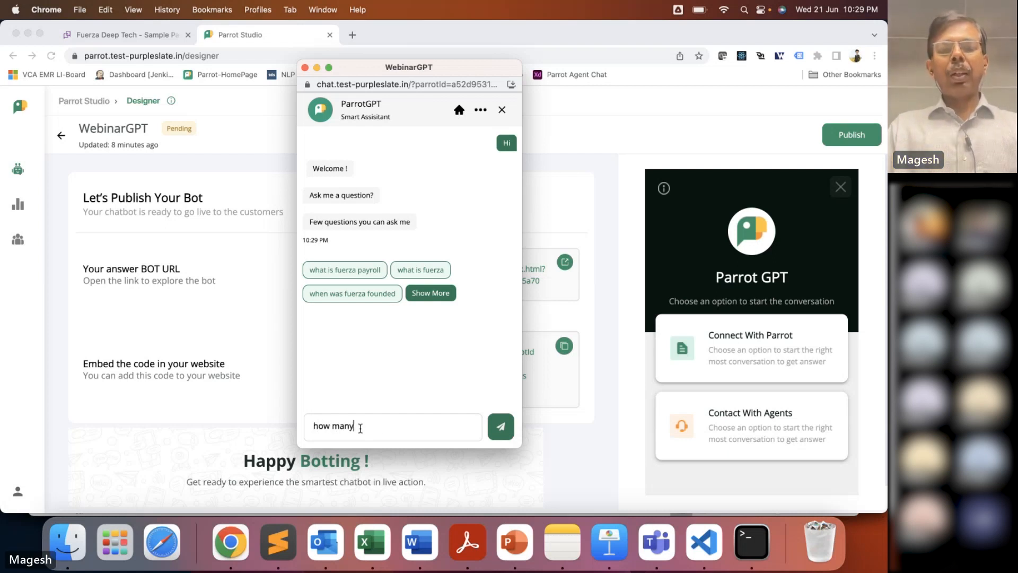
{"action": "type", "text": " days of leave we have "}
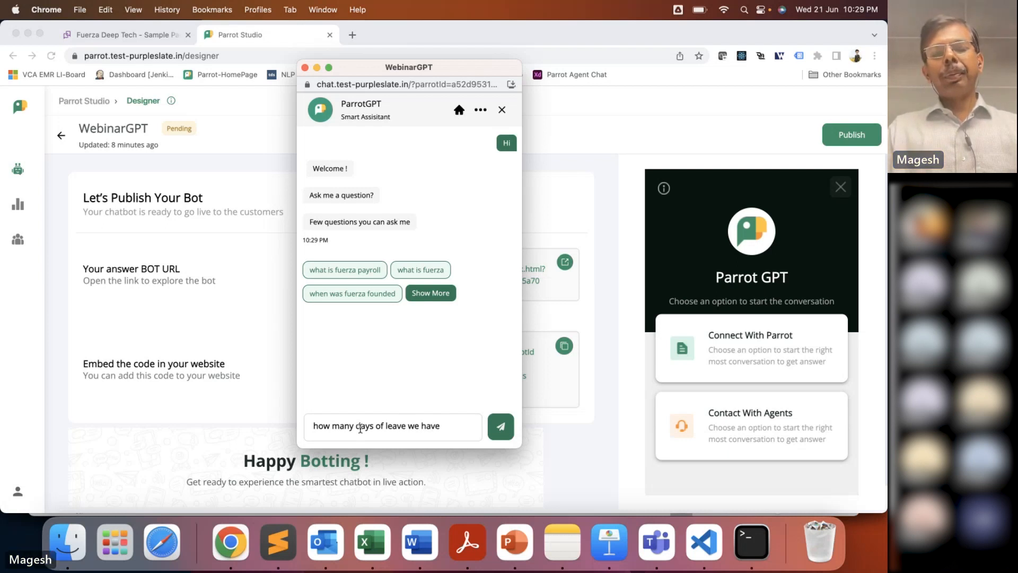
{"action": "type", "text": "?"}
{"action": "key", "text": "Return"}
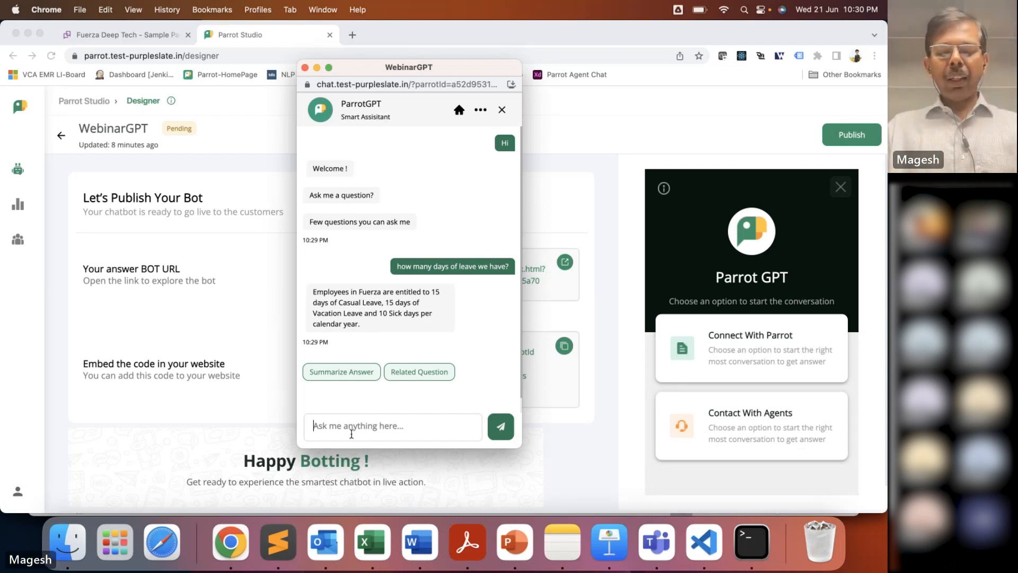
Ask the WebinarGPT bot "how many days of casual leave we have?".
{"action": "type", "text": "how many days of casual leave we ha"}
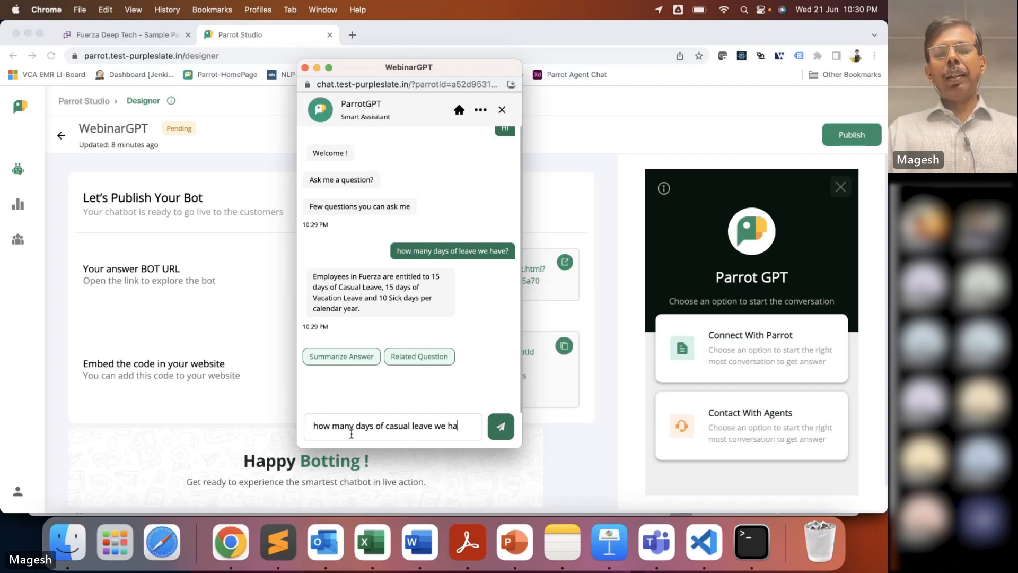
{"action": "type", "text": "e"}
{"action": "type", "text": "e?"}
{"action": "key", "text": "Return"}
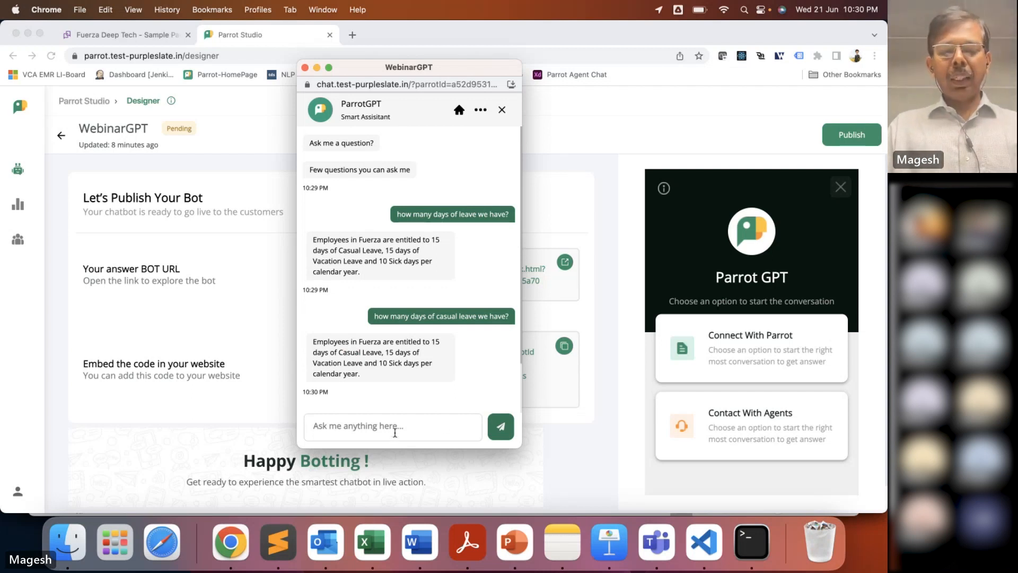
Ask the WebinarGPT bot "how many days of sick leave i can take ?".
{"action": "type", "text": "how ma"}
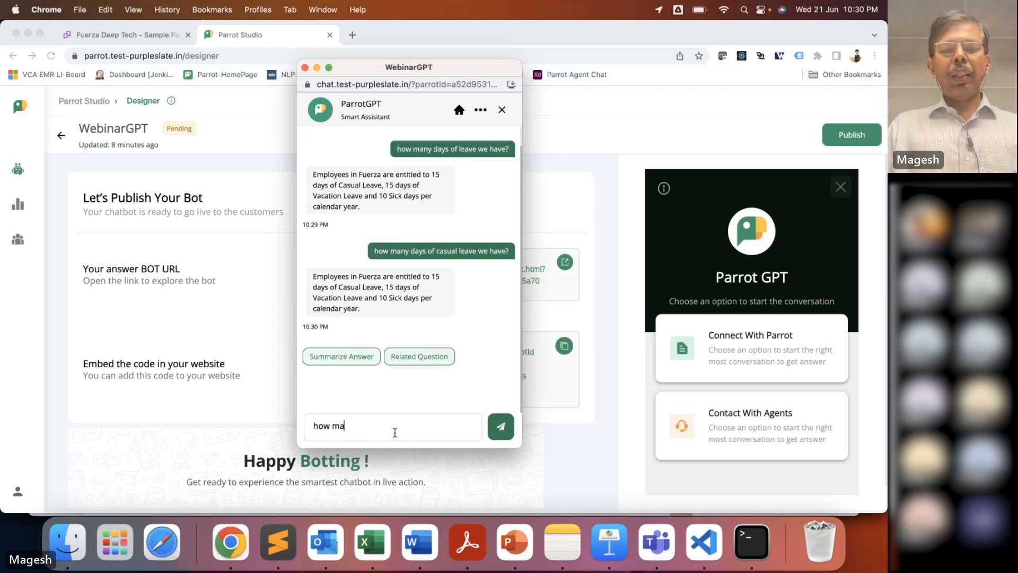
{"action": "type", "text": "ny da"}
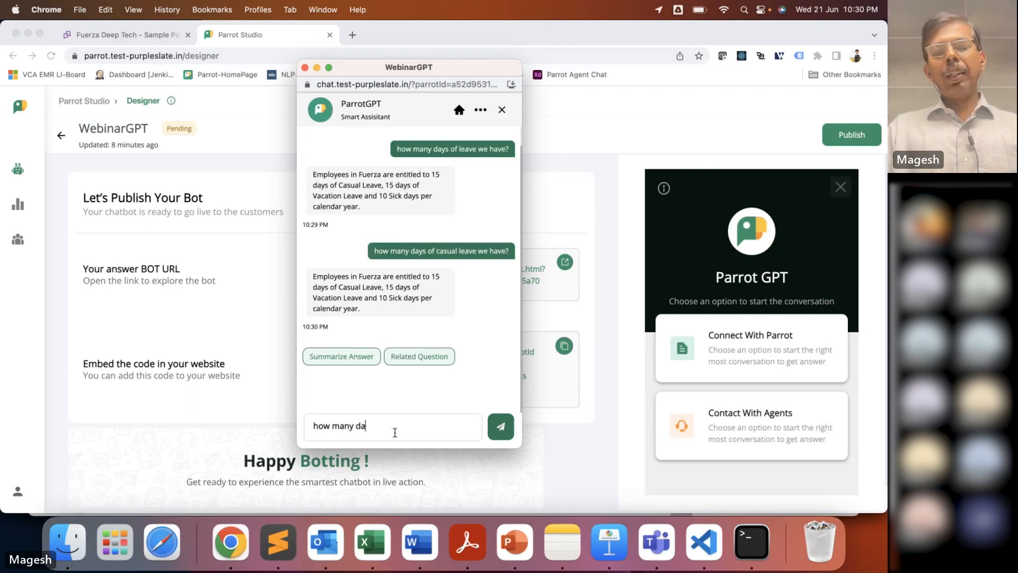
{"action": "type", "text": "ys of sick lea"}
{"action": "type", "text": "ve i c"}
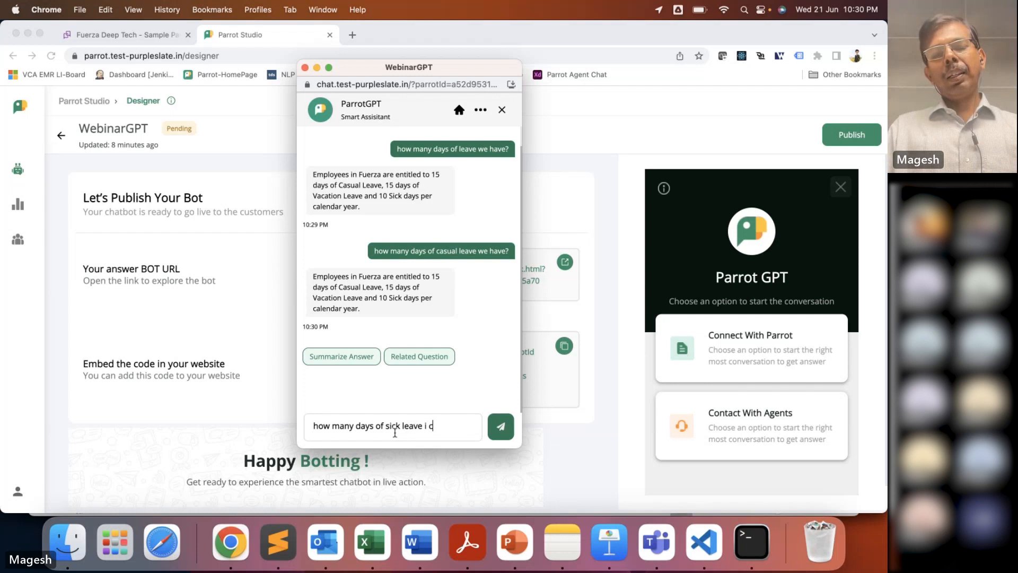
{"action": "type", "text": "an take ?"}
{"action": "key", "text": "Return"}
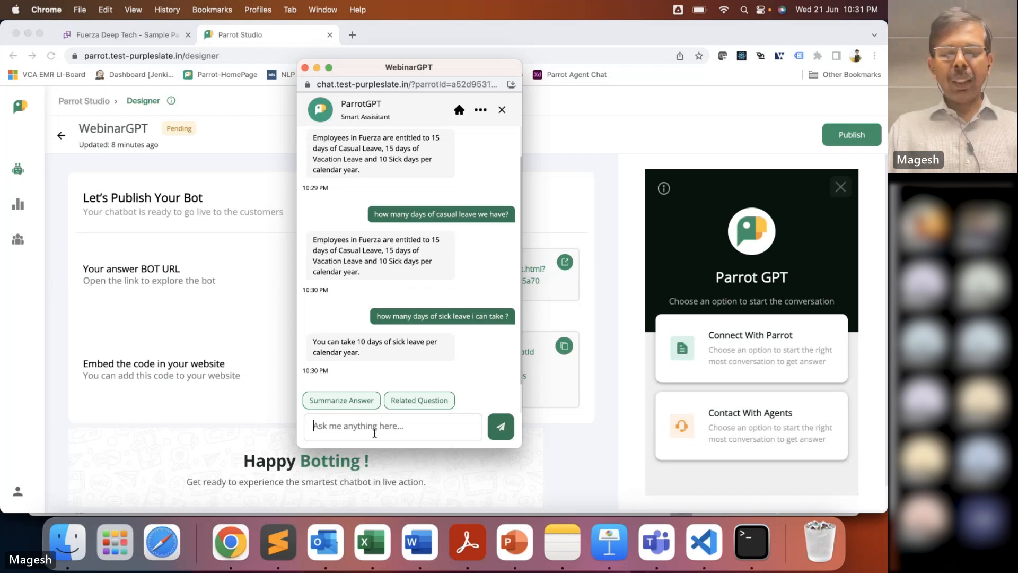
Ask the WebinarGPT bot "do you know when my salary will be credited ?".
{"action": "type", "text": "do y"}
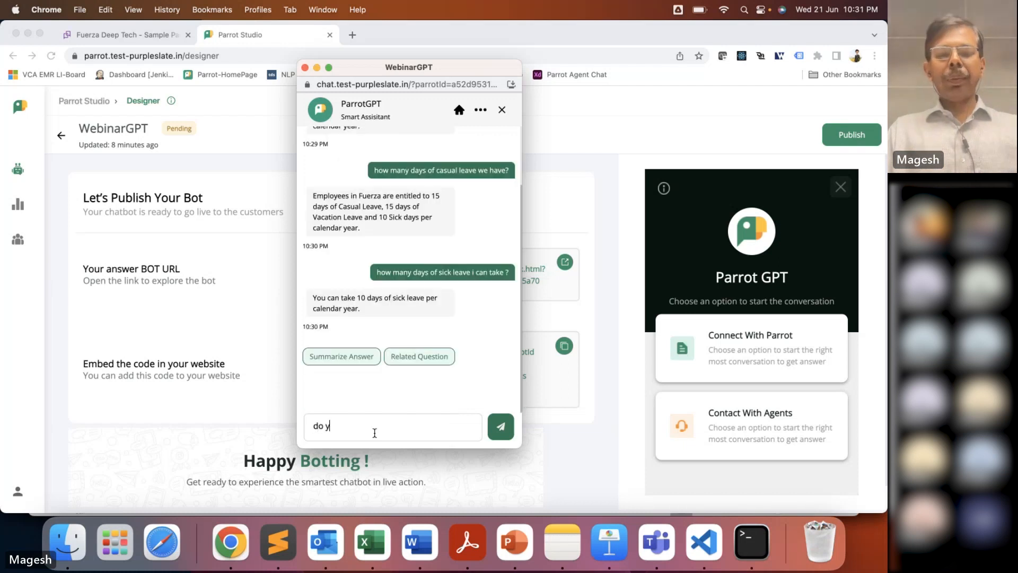
{"action": "type", "text": "ou know when "}
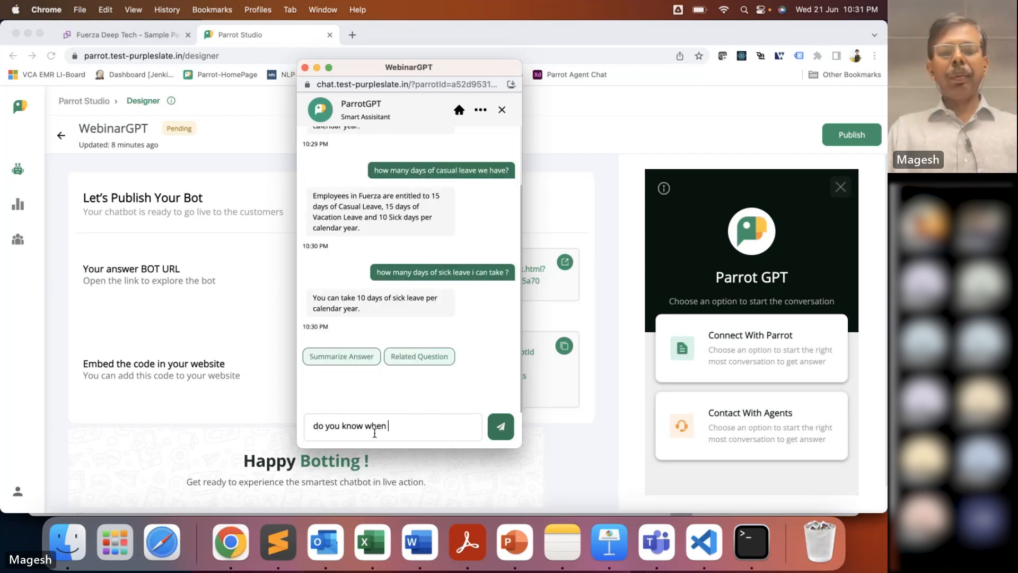
{"action": "type", "text": "my s"}
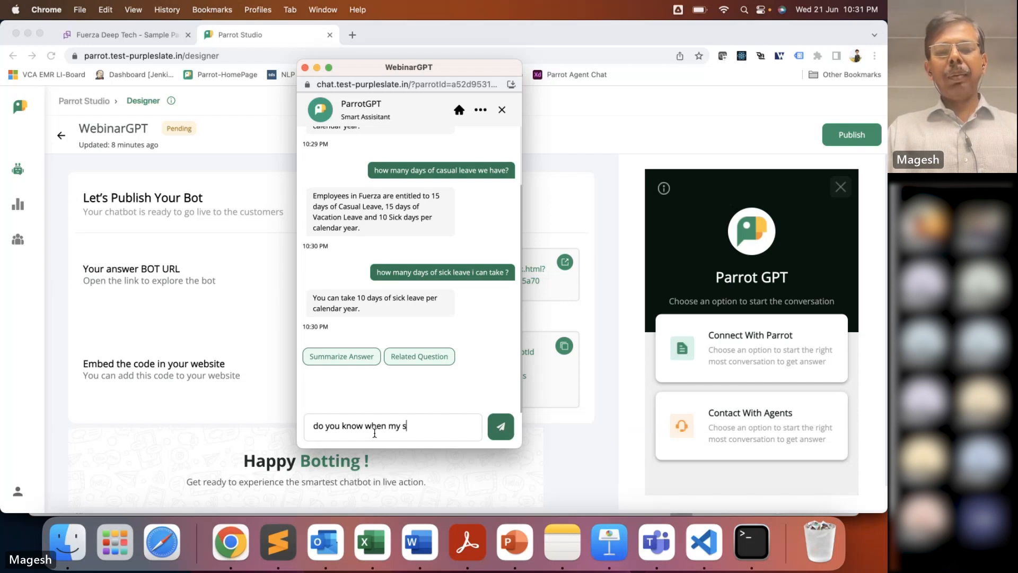
{"action": "type", "text": "alary wil"}
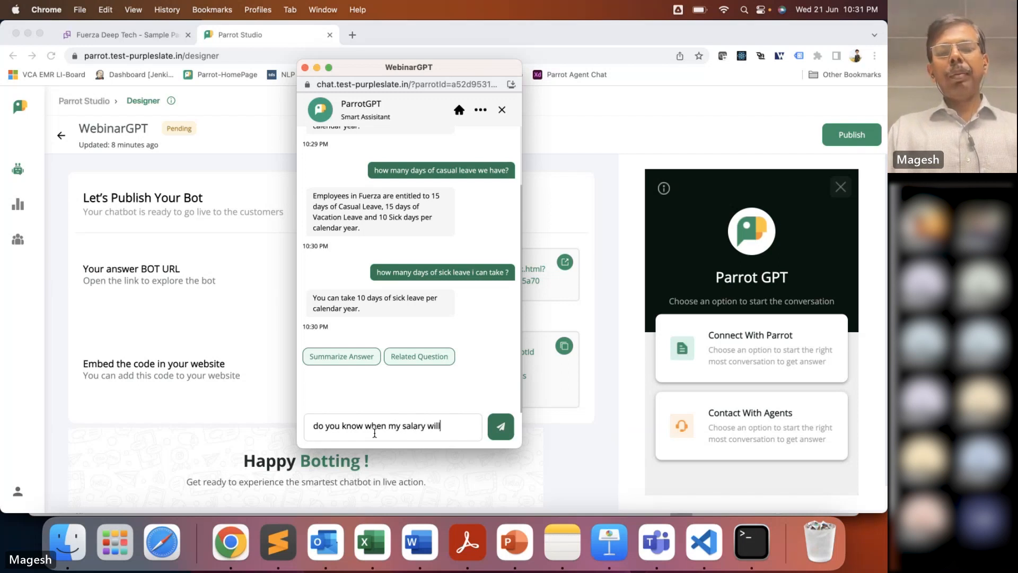
{"action": "key", "text": "BackSpace"}
{"action": "type", "text": "l be cre"}
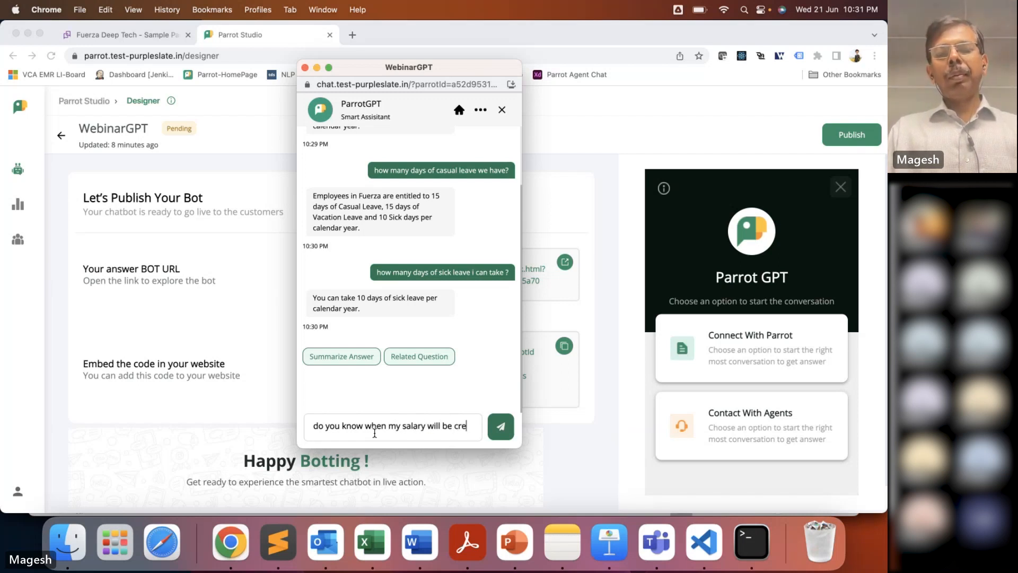
{"action": "type", "text": "dited ?"}
{"action": "key", "text": "Return"}
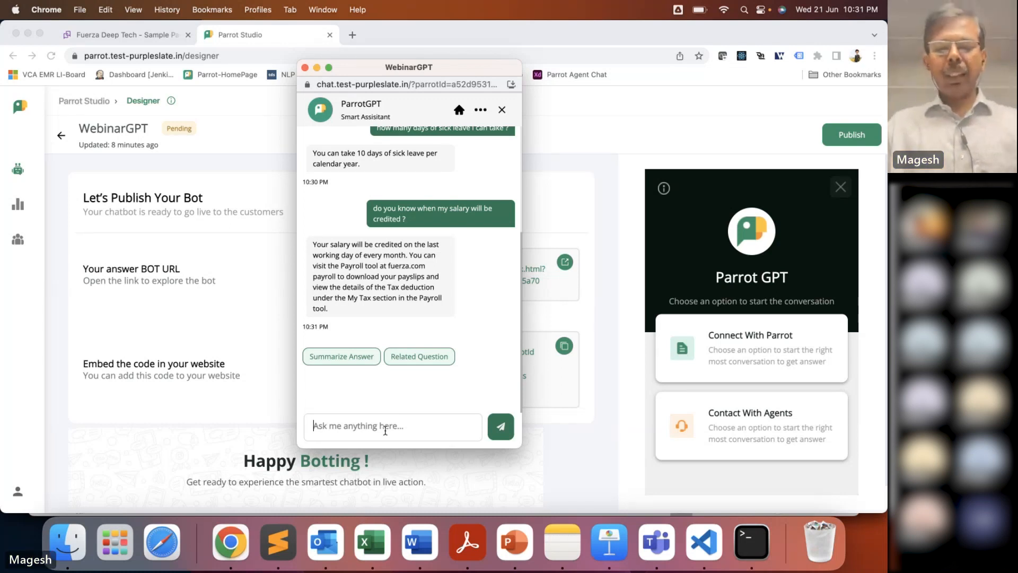
Ask the WebinarGPT bot "i am not able able to come to office regularly, what i can do ?".
{"action": "type", "text": "i am "}
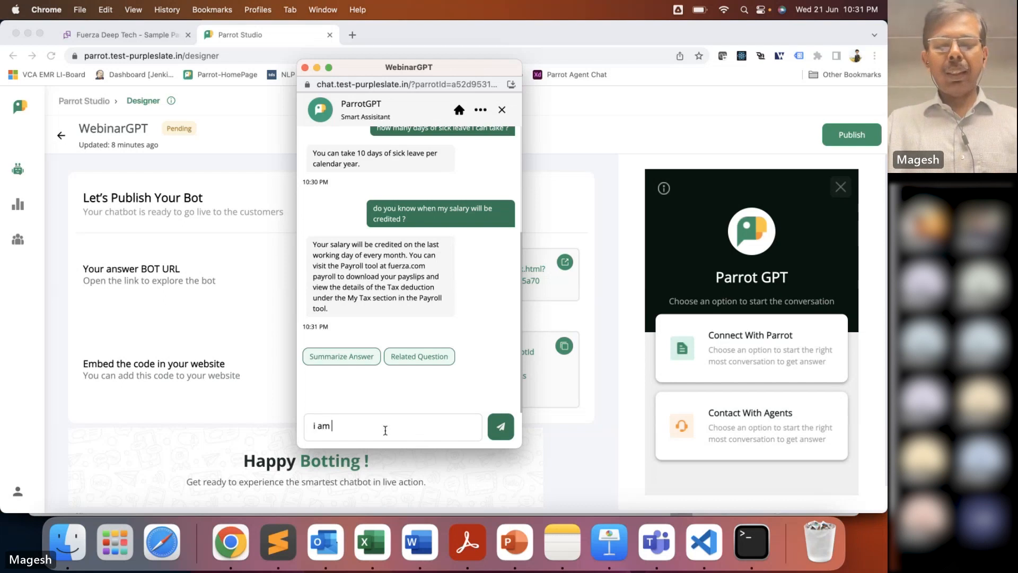
{"action": "type", "text": "not able a"}
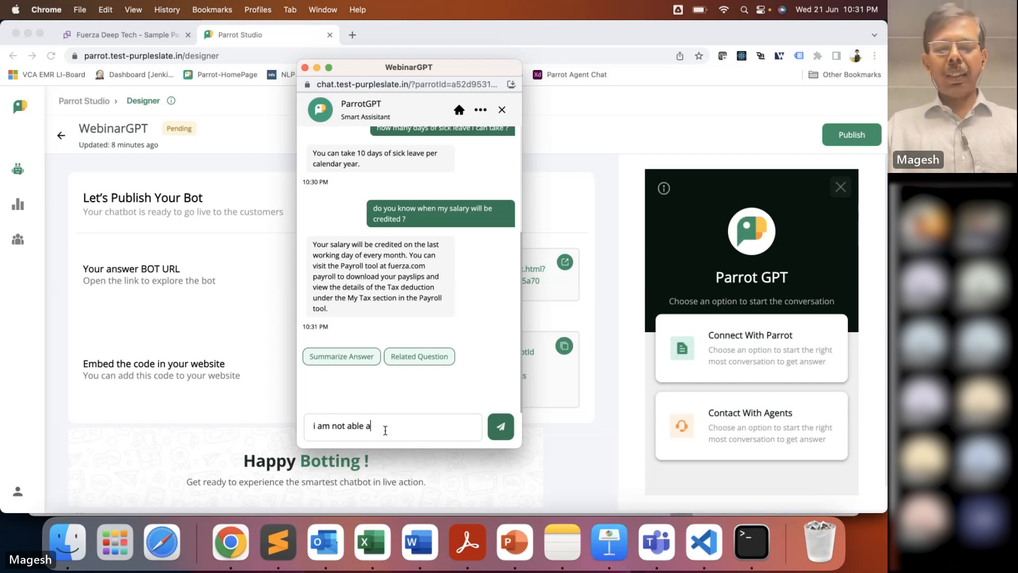
{"action": "type", "text": "ble to come "}
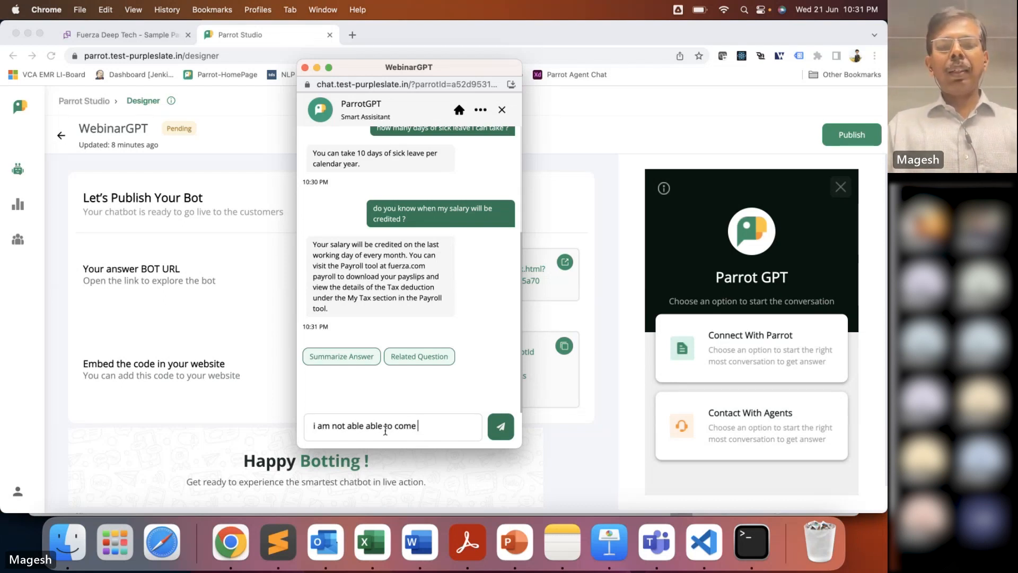
{"action": "type", "text": "to office reg"}
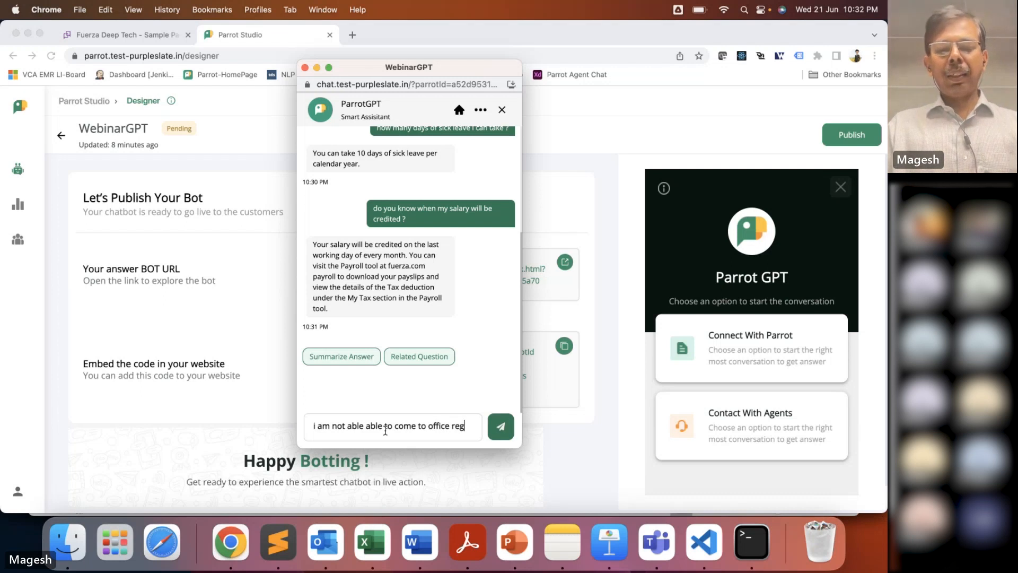
{"action": "type", "text": "ularly, wh"}
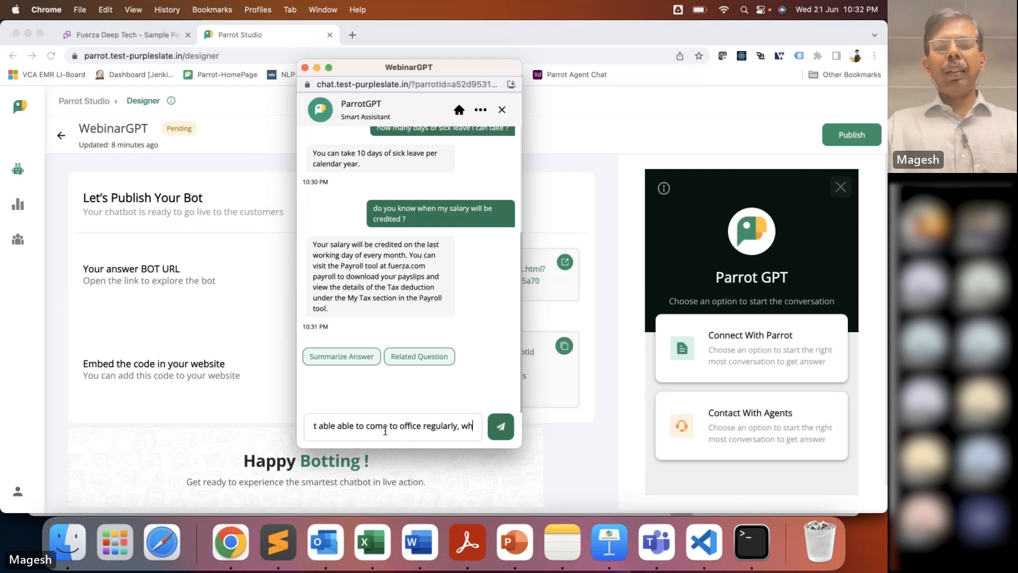
{"action": "type", "text": "at i can do ?"}
{"action": "key", "text": "Return"}
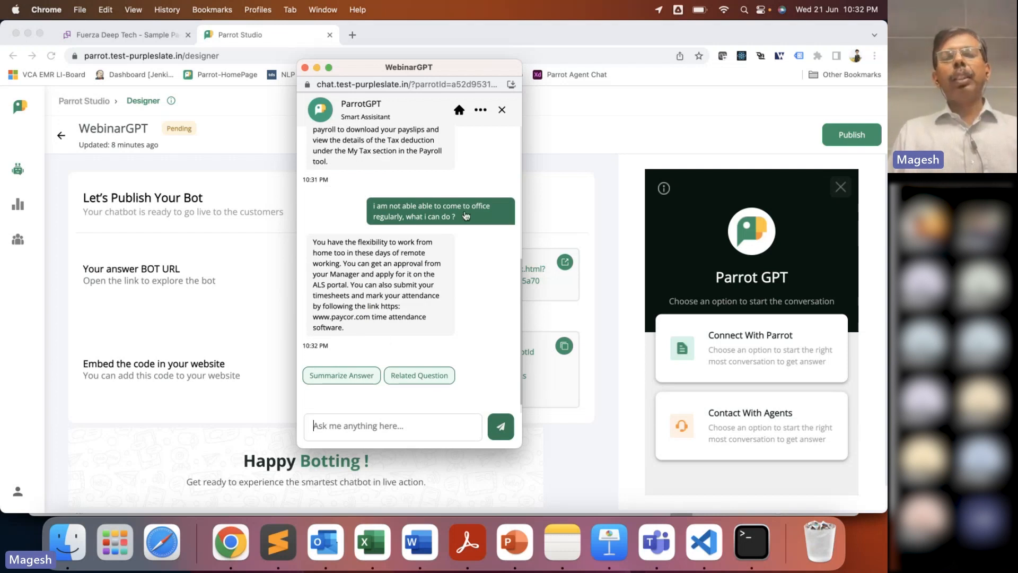
Copy the office attendance question from the WebinarGPT chat, then close the chat and return to the Parrot Studio apps list.
{"action": "left_click_drag", "start_coordinate": [457, 217], "coordinate": [378, 208]}
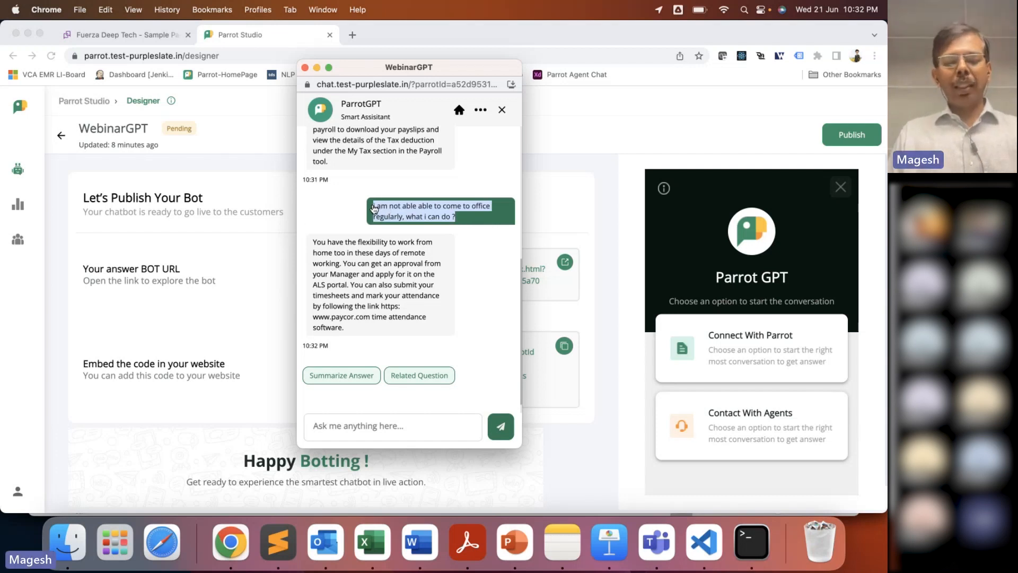
{"action": "left_click", "coordinate": [305, 67]}
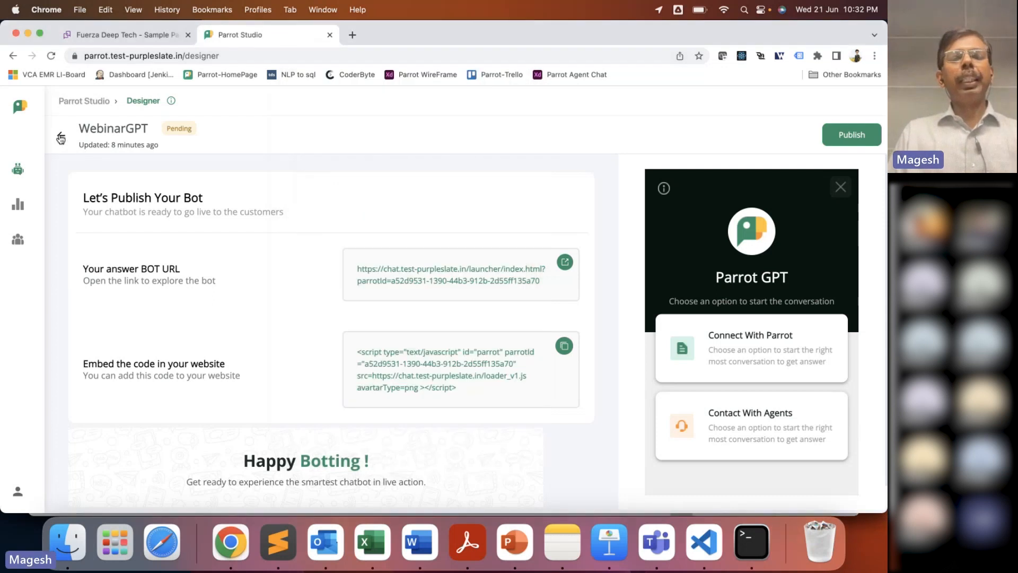
{"action": "left_click", "coordinate": [61, 138]}
{"action": "left_click", "coordinate": [85, 102]}
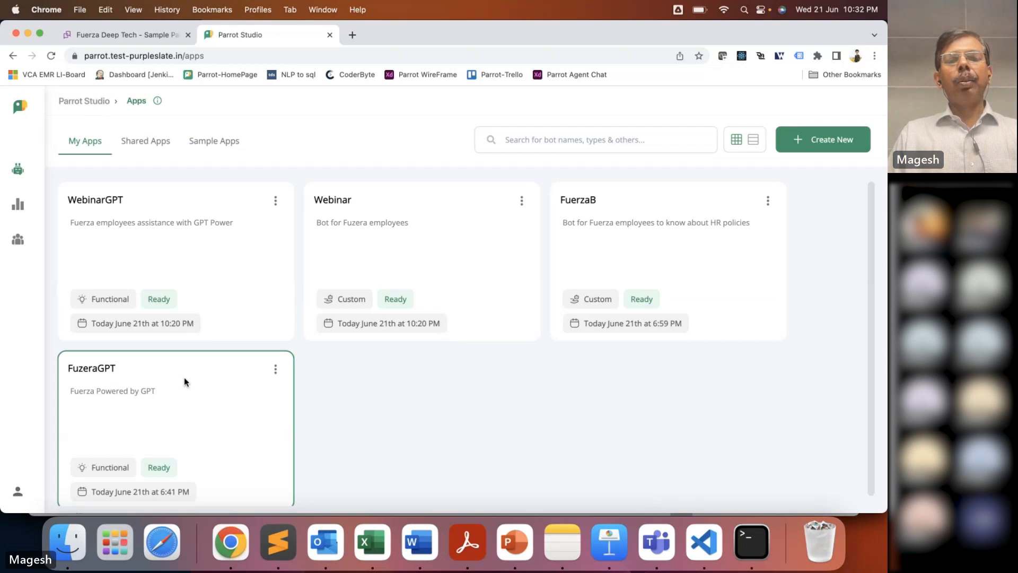
Launch the Webinar bot from the apps list and start a conversation with it.
{"action": "left_click", "coordinate": [521, 203]}
{"action": "left_click", "coordinate": [541, 228]}
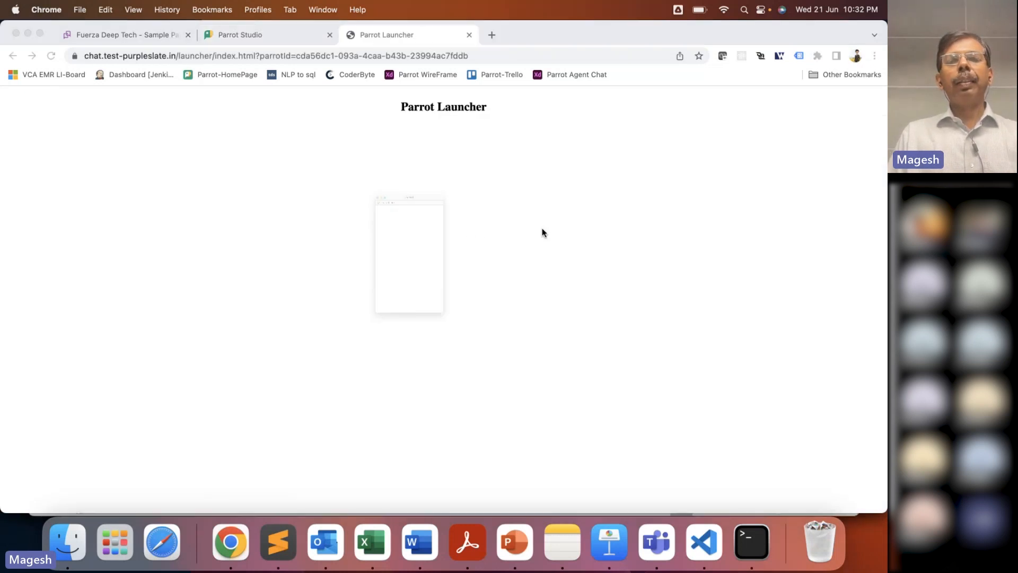
{"action": "left_click", "coordinate": [427, 304]}
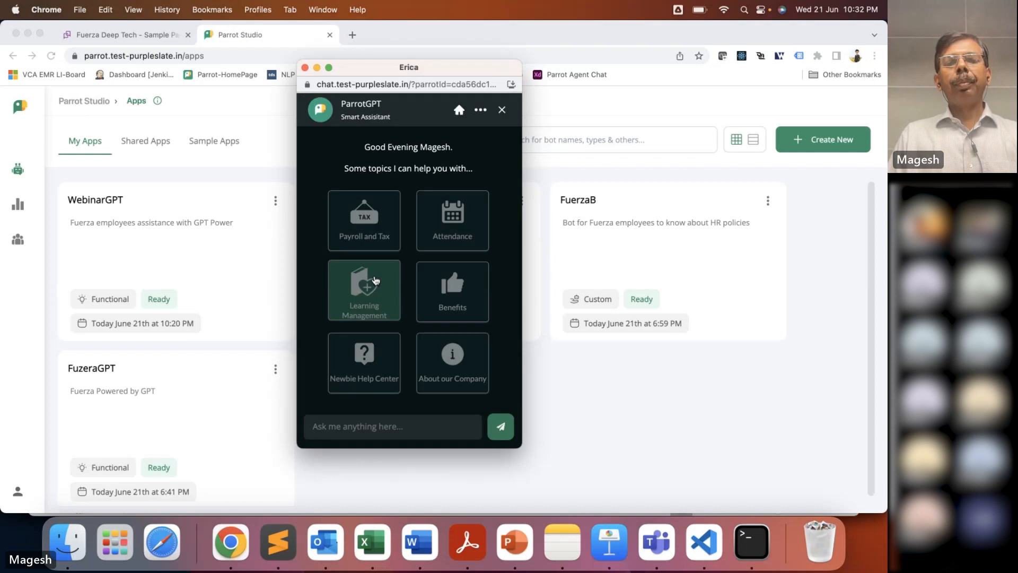
Ask the Webinar bot the copied question about not coming to office regularly and review its expanded answer.
{"action": "left_click", "coordinate": [357, 423]}
{"action": "key", "text": "super+v"}
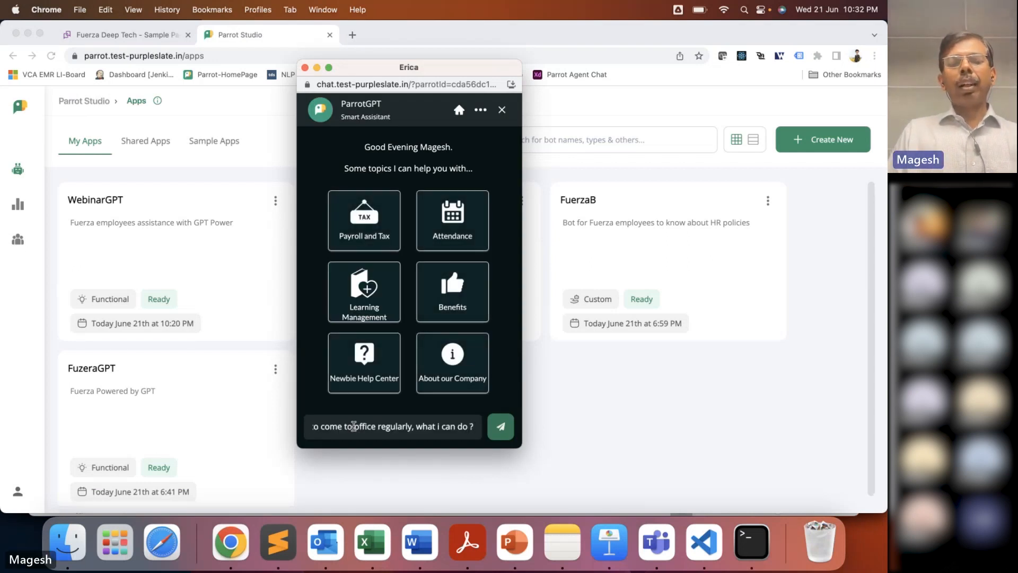
{"action": "key", "text": "Return"}
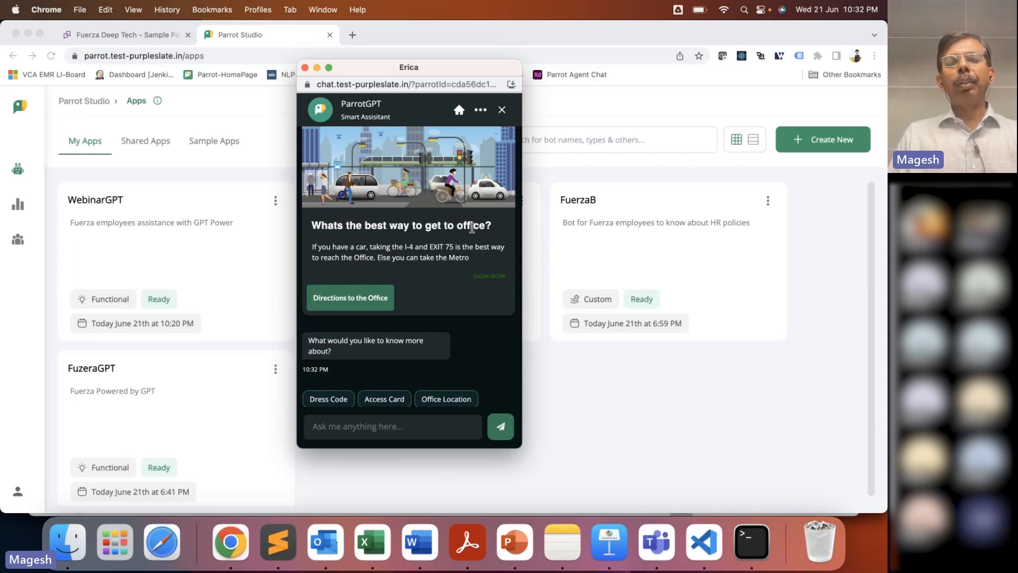
{"action": "left_click", "coordinate": [484, 277]}
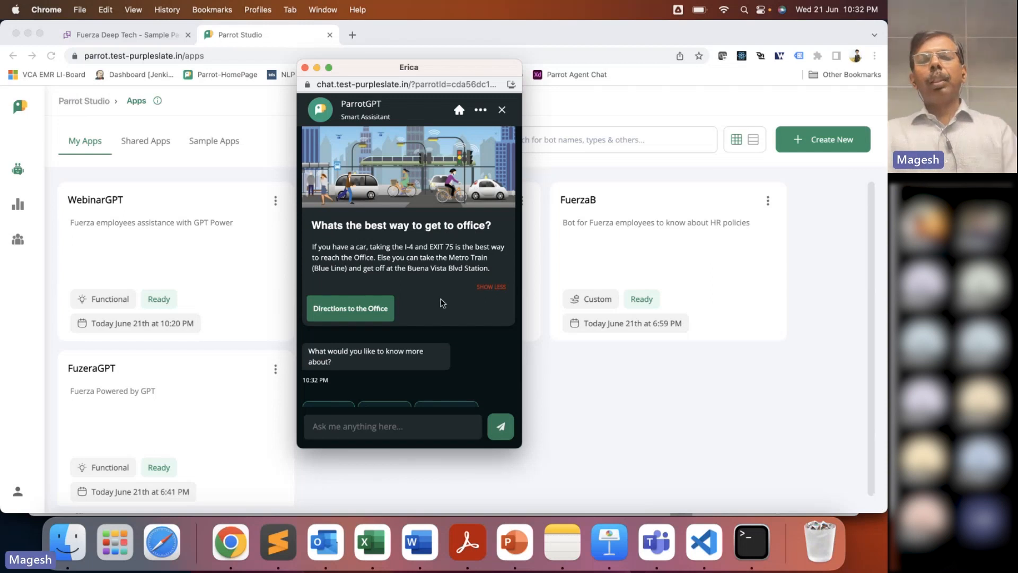
{"action": "scroll", "coordinate": [441, 302], "scroll_direction": "down", "scroll_amount": 2}
{"action": "scroll", "coordinate": [443, 303], "scroll_direction": "down", "scroll_amount": 1}
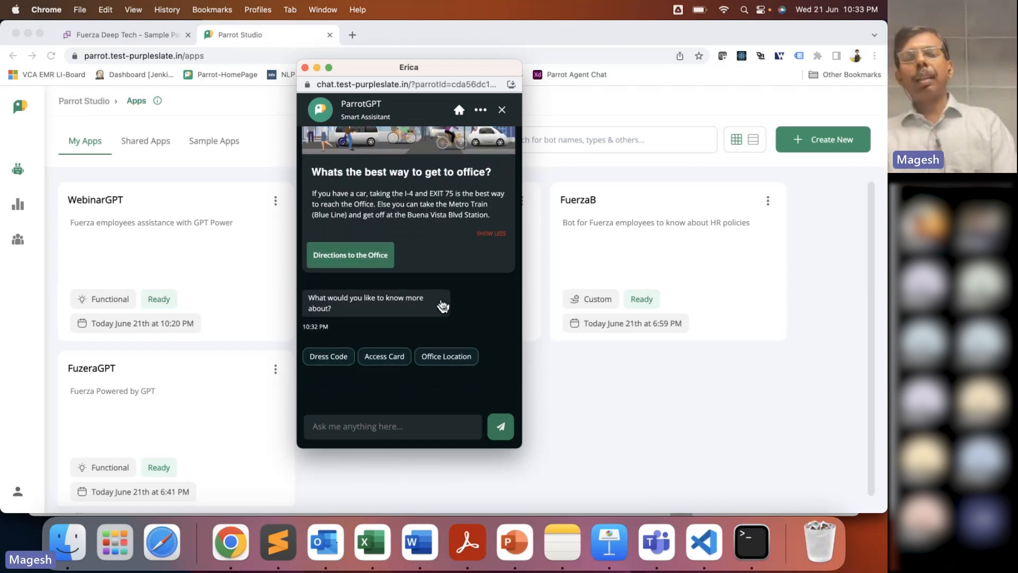